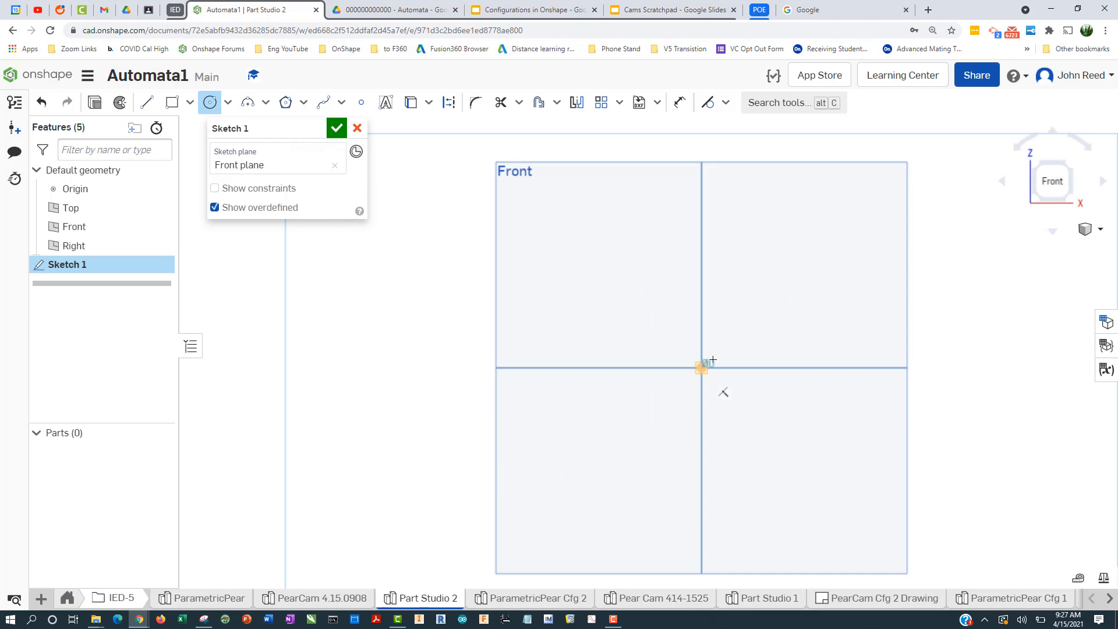
Step: Draw a circle centred on the origin with a diameter of 2.5 in
{"action": "left_click", "coordinate": [755, 315]}
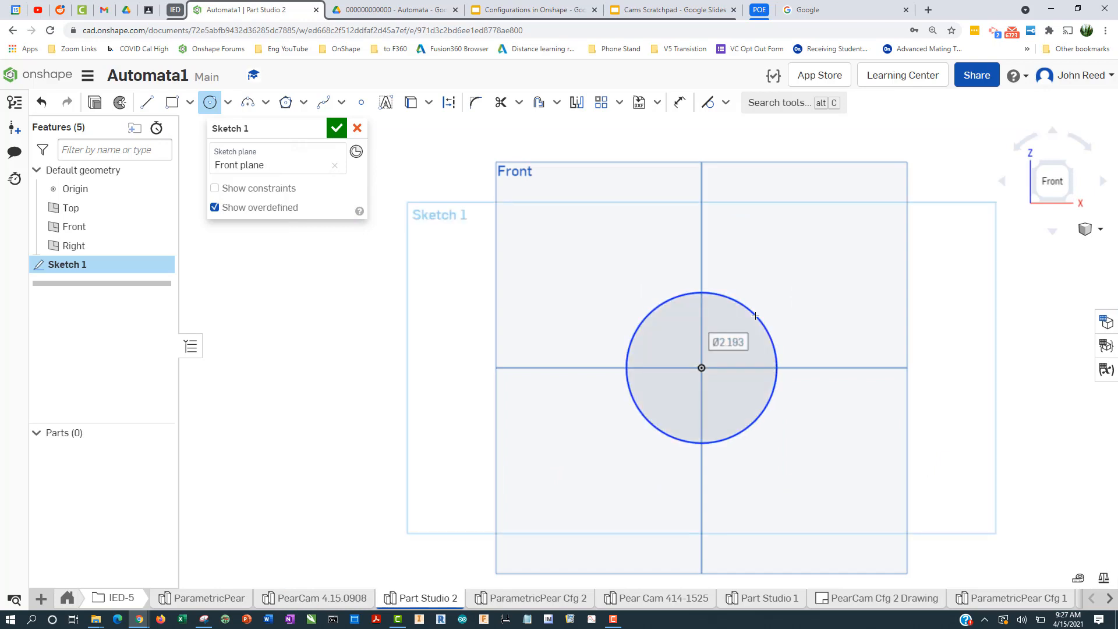
{"action": "type", "text": "2.5"}
{"action": "key", "text": "Return"}
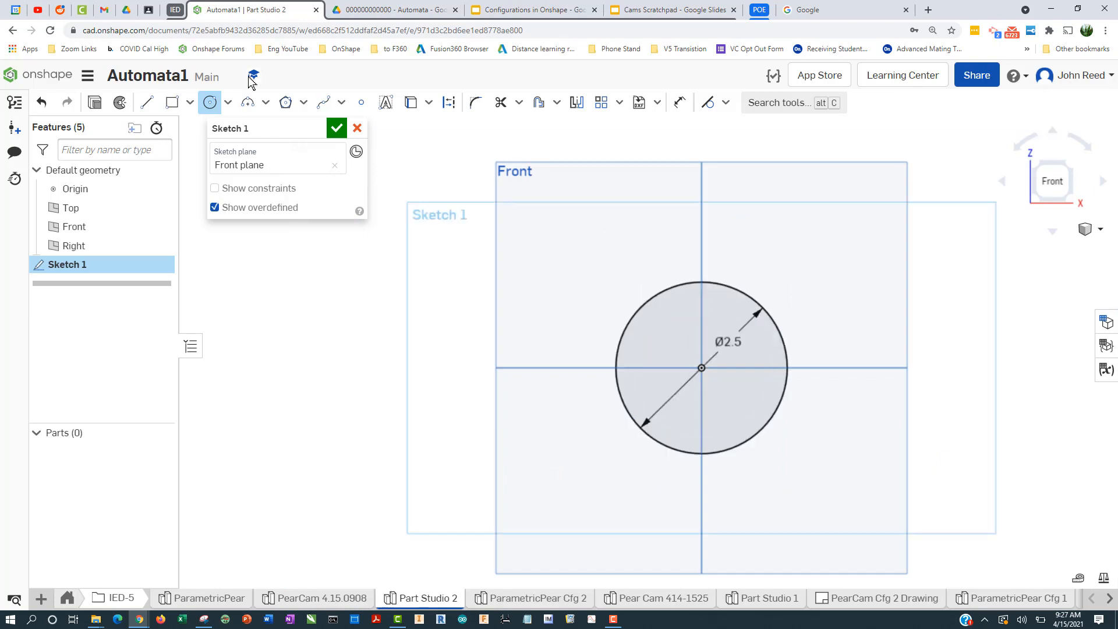
Step: Draw a circle 0.5 in in diameter above the large circle, centred on the vertical axis through the origin
{"action": "left_click", "coordinate": [702, 228]}
{"action": "type", "text": "0.5"}
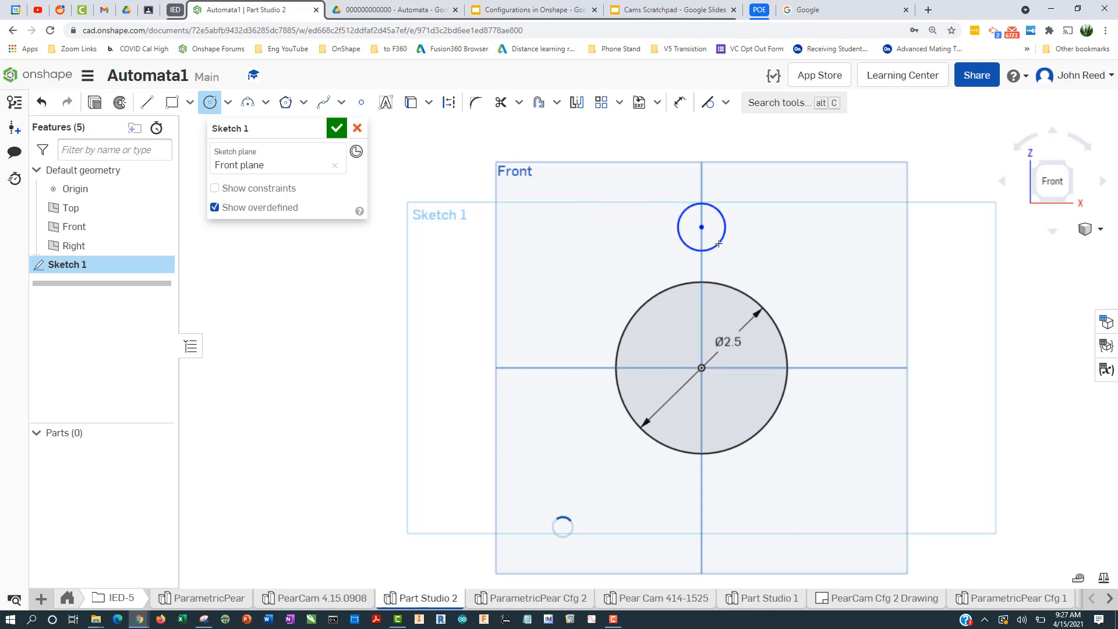
{"action": "key", "text": "Return"}
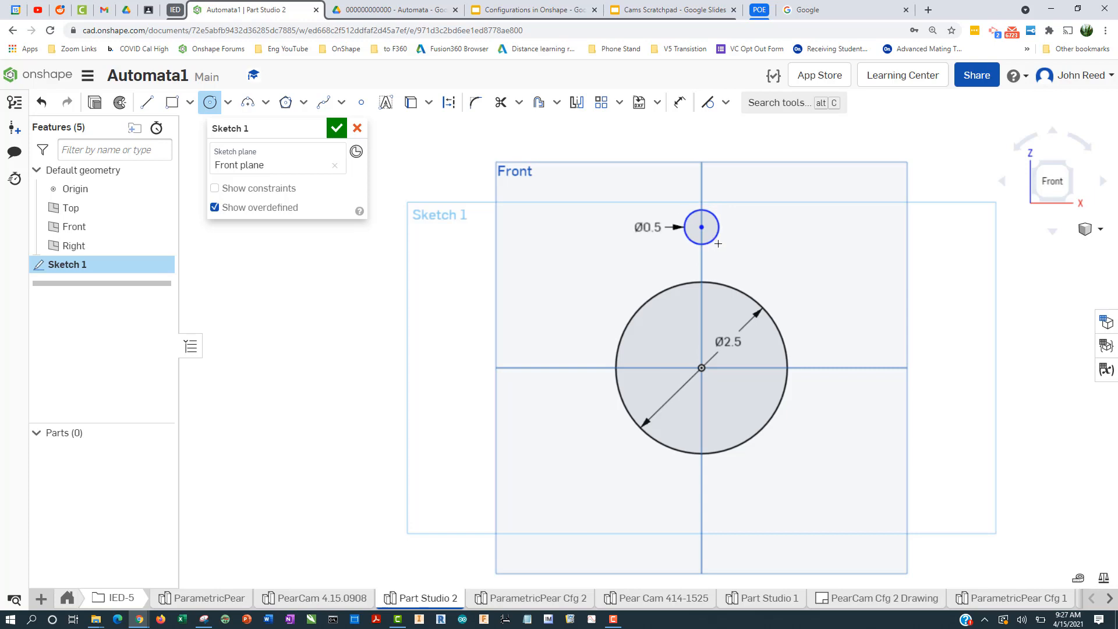
Step: Dimension the vertical distance between the small circle's centre and the origin as 1.25 in
{"action": "left_click", "coordinate": [680, 102]}
{"action": "left_click", "coordinate": [702, 227]}
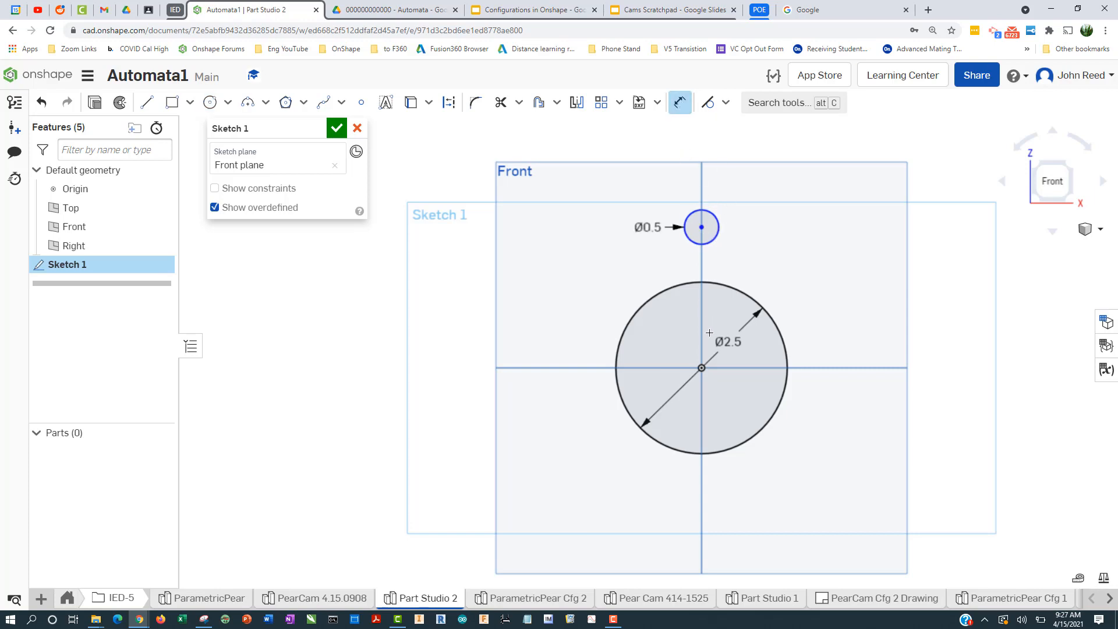
{"action": "left_click", "coordinate": [702, 368]}
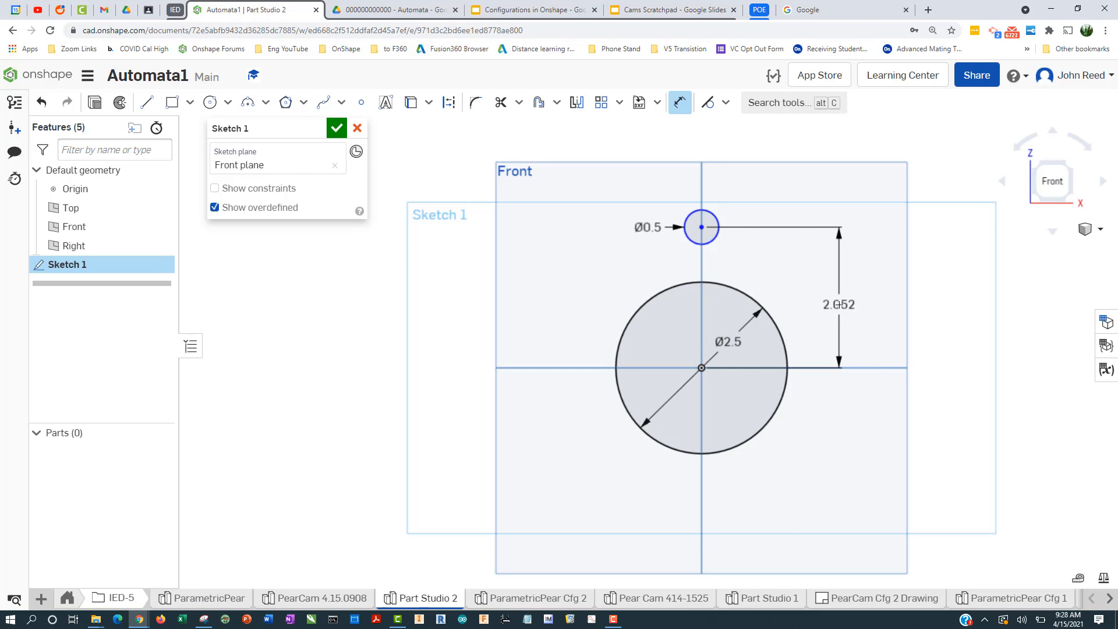
{"action": "left_click", "coordinate": [839, 304]}
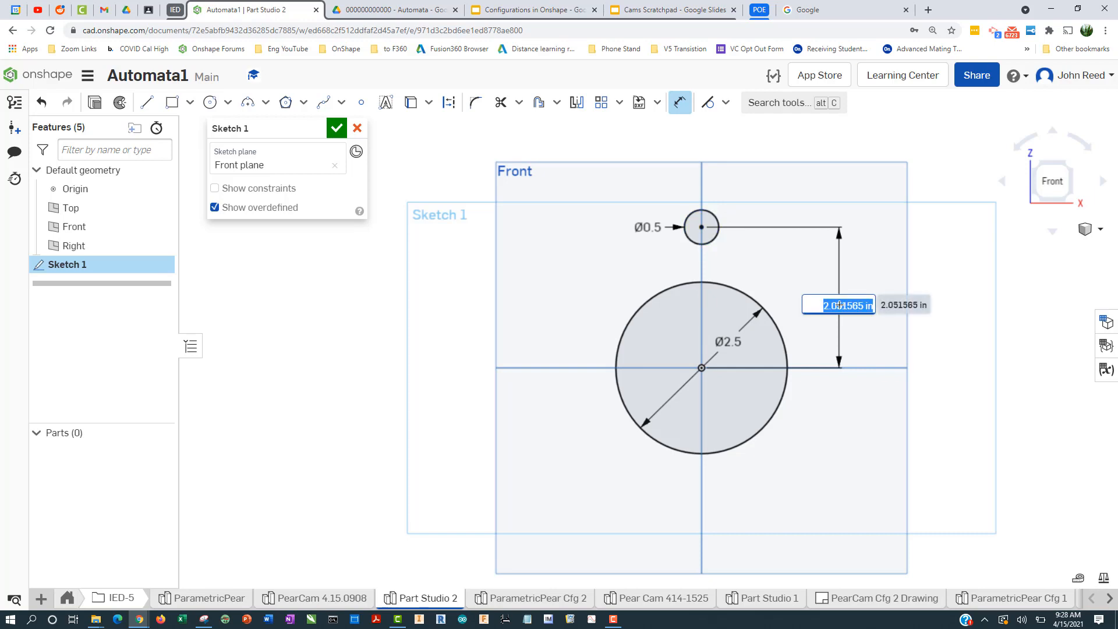
{"action": "type", "text": "1.25"}
{"action": "key", "text": "Return"}
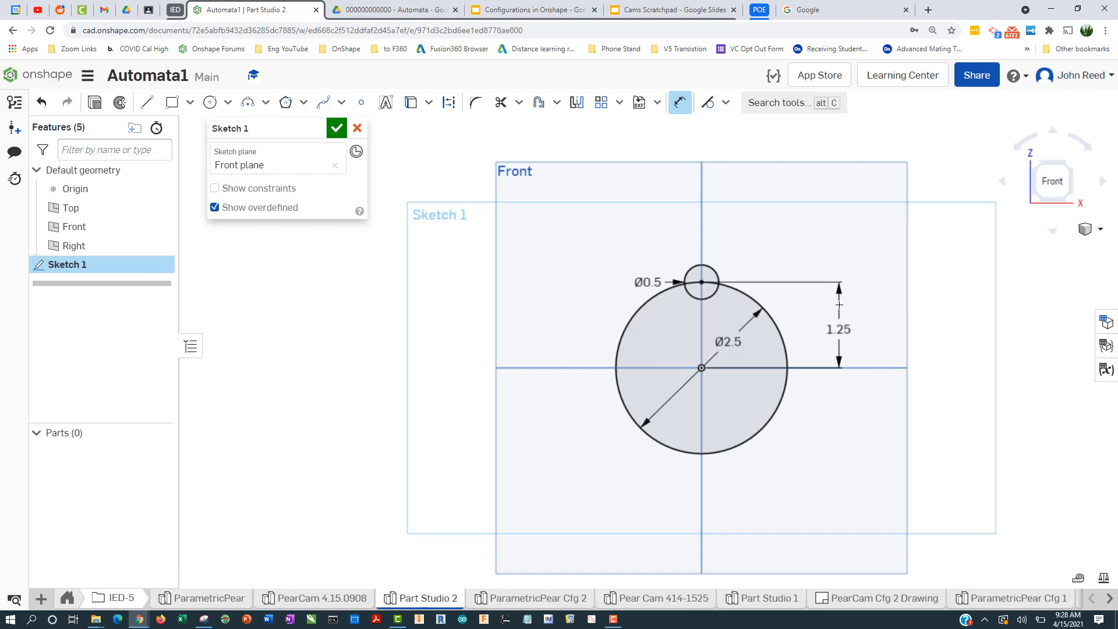
Step: Check the cam dimensions in the Kami reference drawing, and back in Onshape sketch a slanted line beside the left side of both circles
{"action": "key", "text": "alt+Tab"}
{"action": "mouse_move", "coordinate": [374, 192]}
{"action": "left_mouse_down"}
{"action": "mouse_move", "coordinate": [337, 184]}
{"action": "mouse_move", "coordinate": [365, 195]}
{"action": "left_mouse_up"}
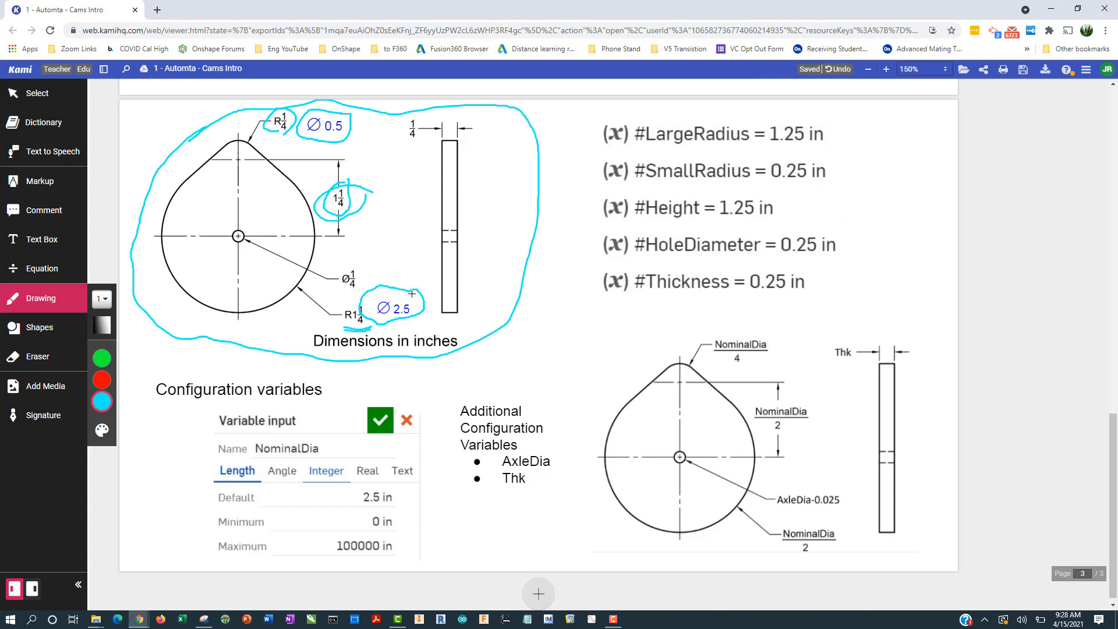
{"action": "key", "text": "alt+Tab"}
{"action": "scroll", "coordinate": [634, 316], "scroll_direction": "up", "scroll_amount": 5}
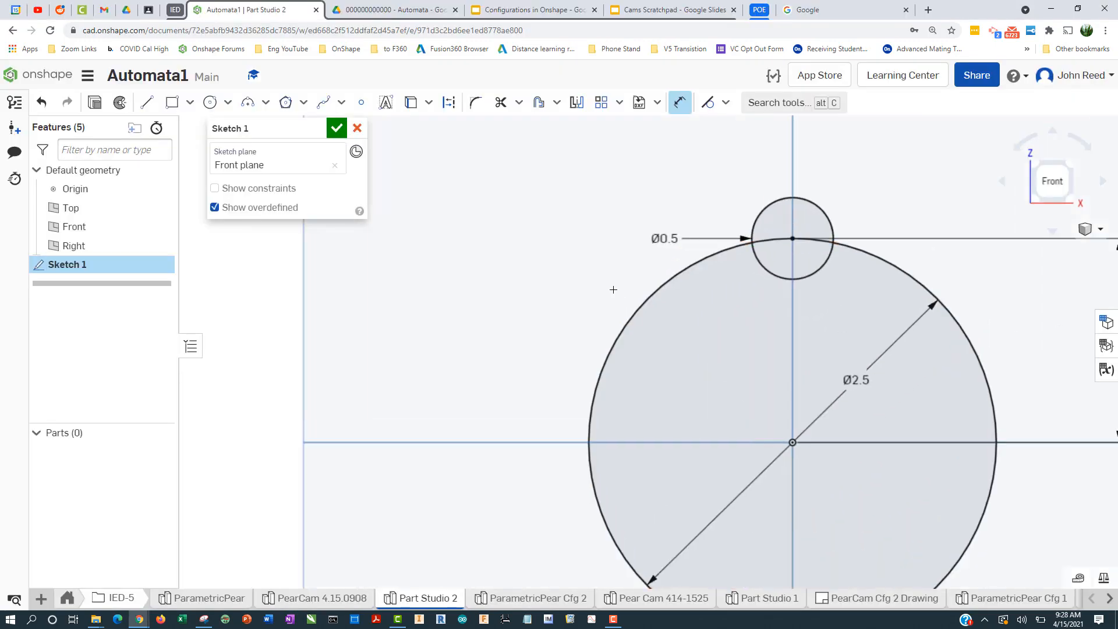
{"action": "middle_click_drag", "start_coordinate": [612, 289], "coordinate": [370, 377]}
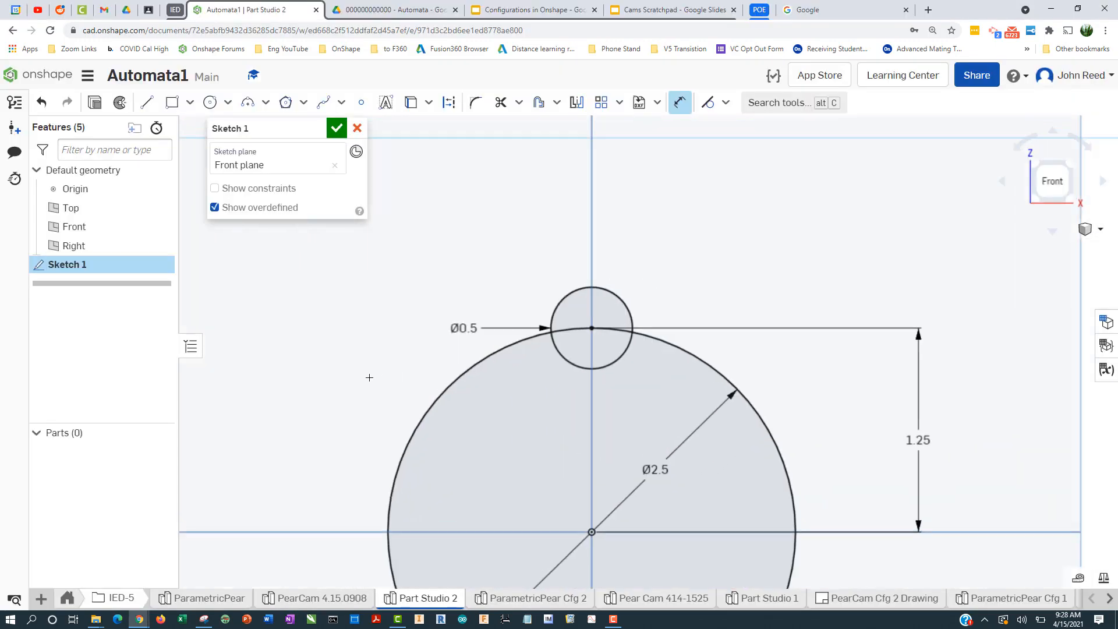
{"action": "left_click", "coordinate": [147, 103]}
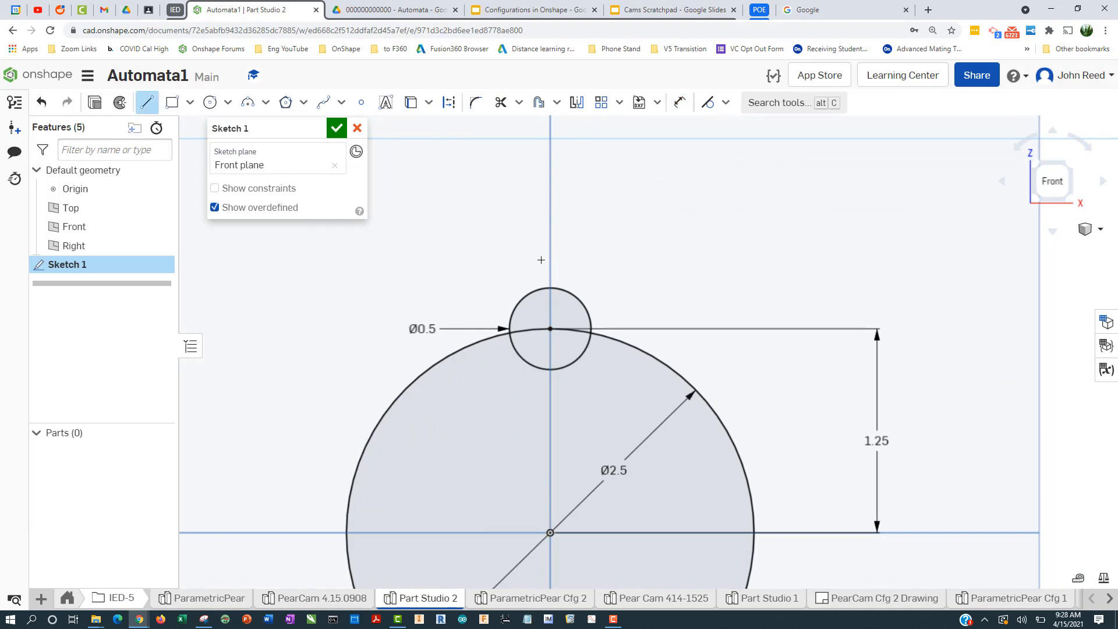
{"action": "left_click", "coordinate": [541, 260]}
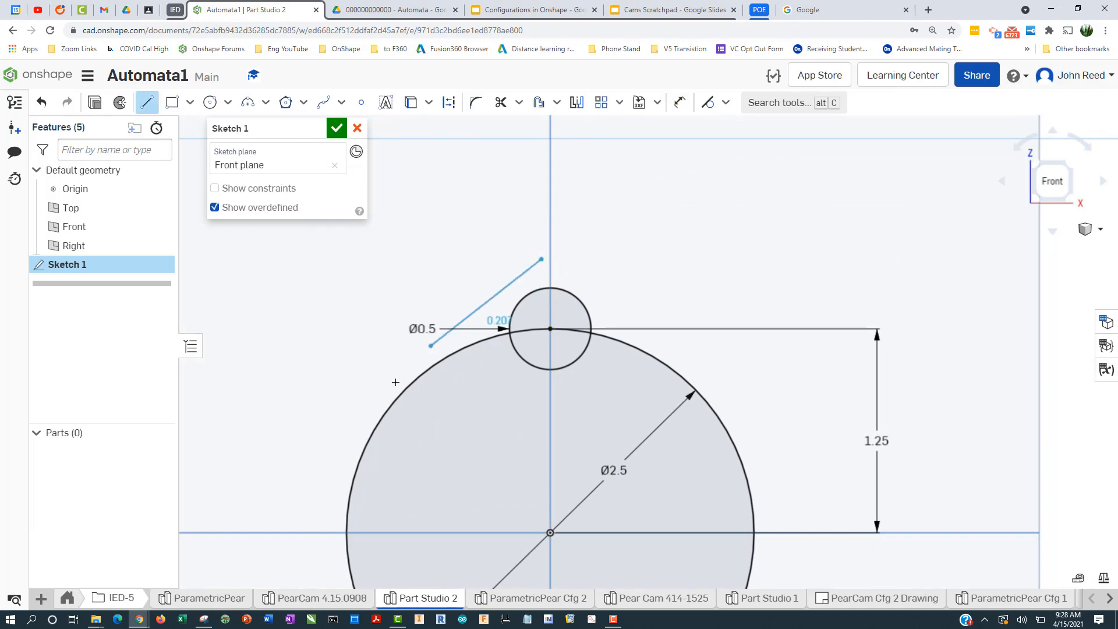
{"action": "left_click", "coordinate": [334, 438]}
{"action": "key", "text": "Escape"}
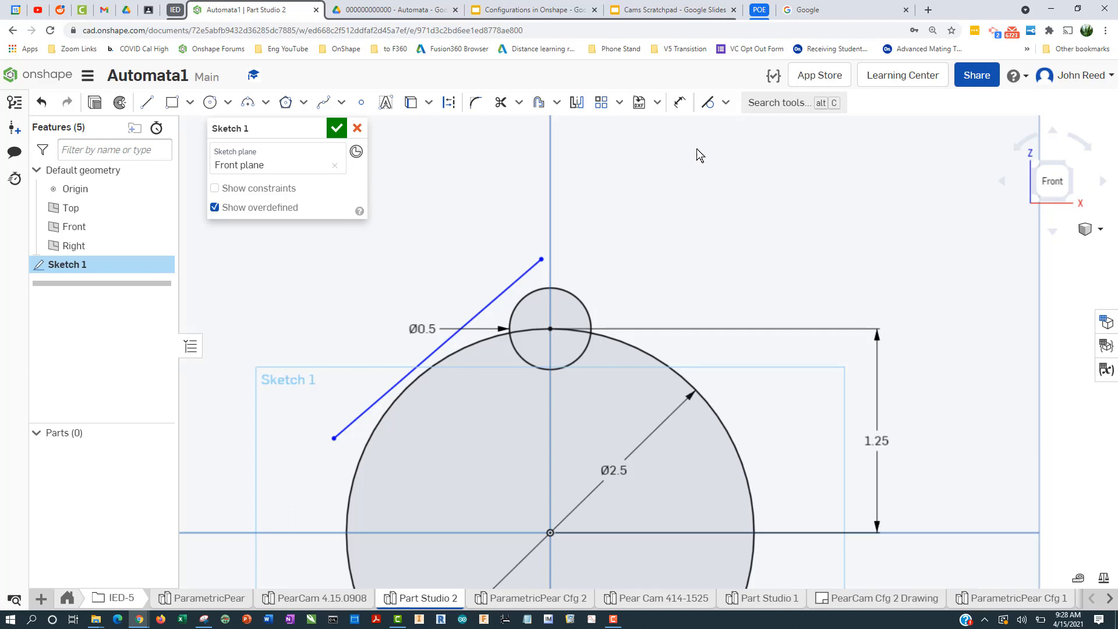
Step: Make the left slanted line tangent to both the small circle and the large circle
{"action": "left_click", "coordinate": [707, 102]}
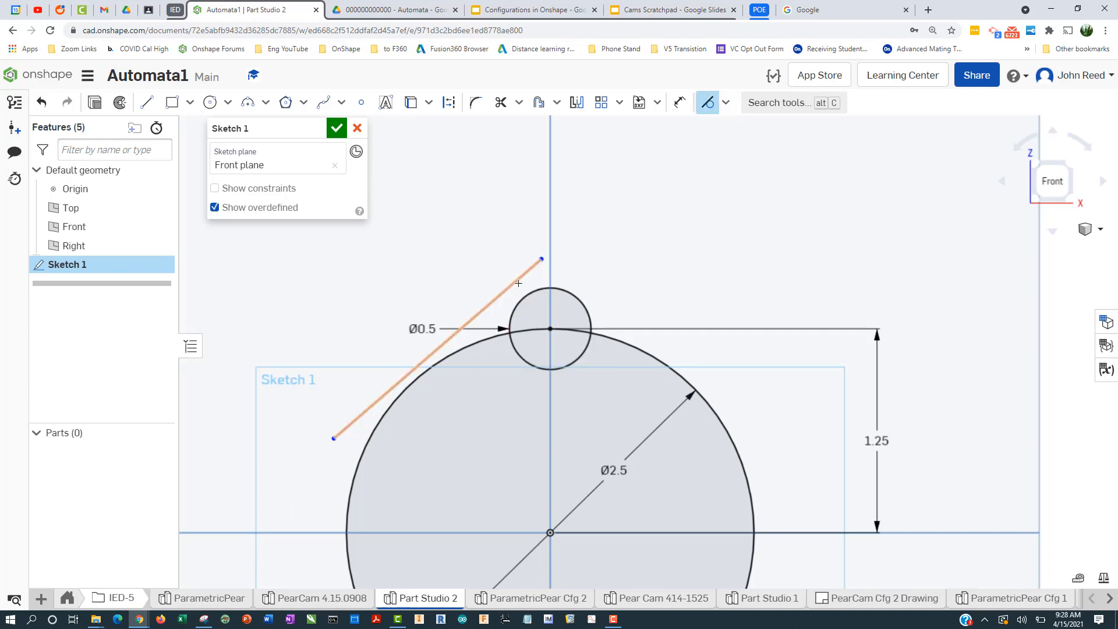
{"action": "left_click", "coordinate": [518, 283]}
{"action": "left_click", "coordinate": [527, 296]}
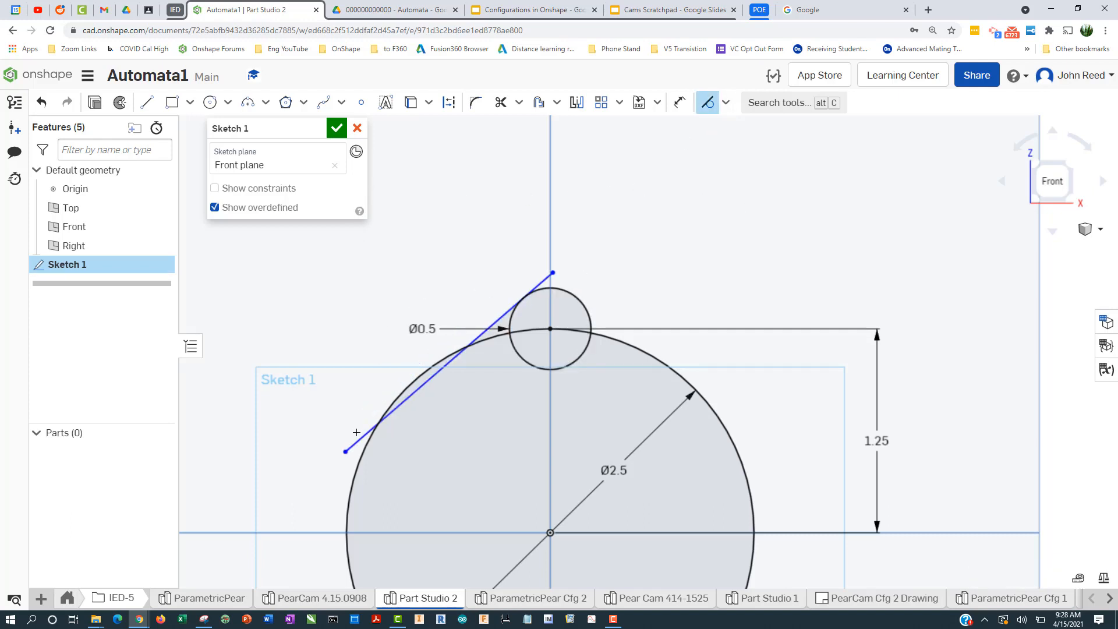
{"action": "left_click", "coordinate": [358, 437]}
{"action": "left_click", "coordinate": [404, 390]}
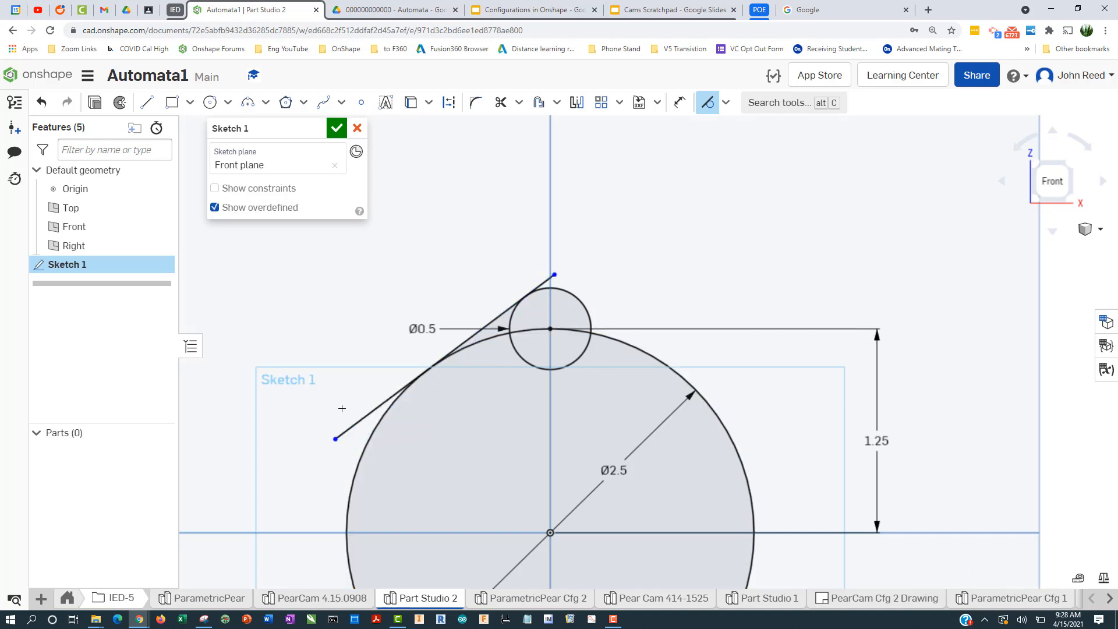
Step: Trim both ends of the left line that extend past its tangent points on the two circles
{"action": "scroll", "coordinate": [340, 413], "scroll_direction": "up", "scroll_amount": 2}
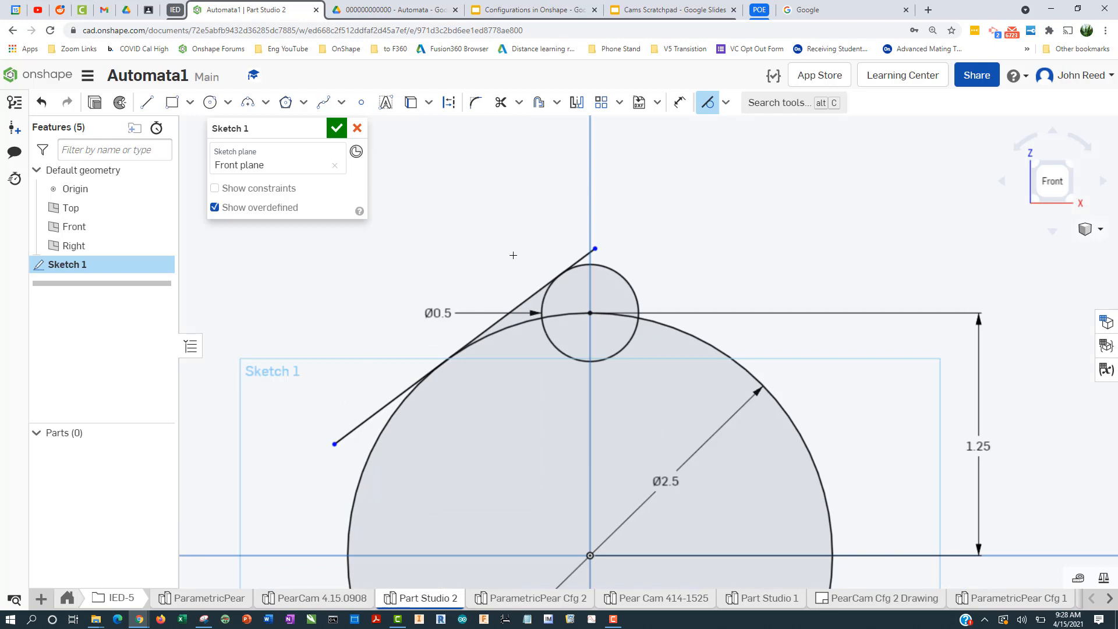
{"action": "left_click", "coordinate": [501, 103]}
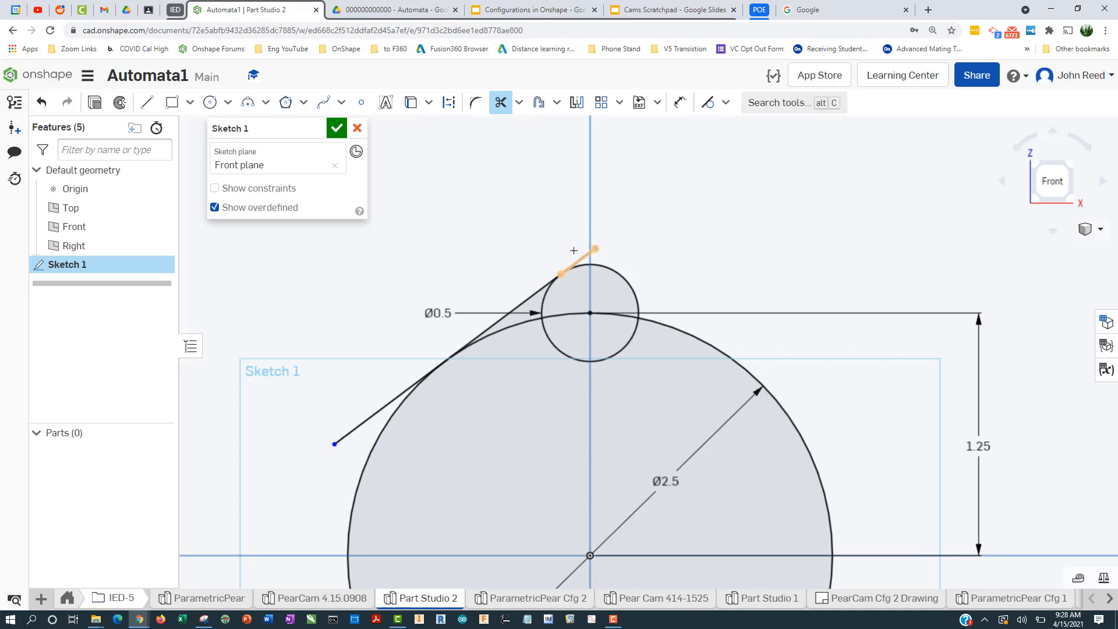
{"action": "left_click", "coordinate": [574, 250]}
{"action": "left_click", "coordinate": [359, 424]}
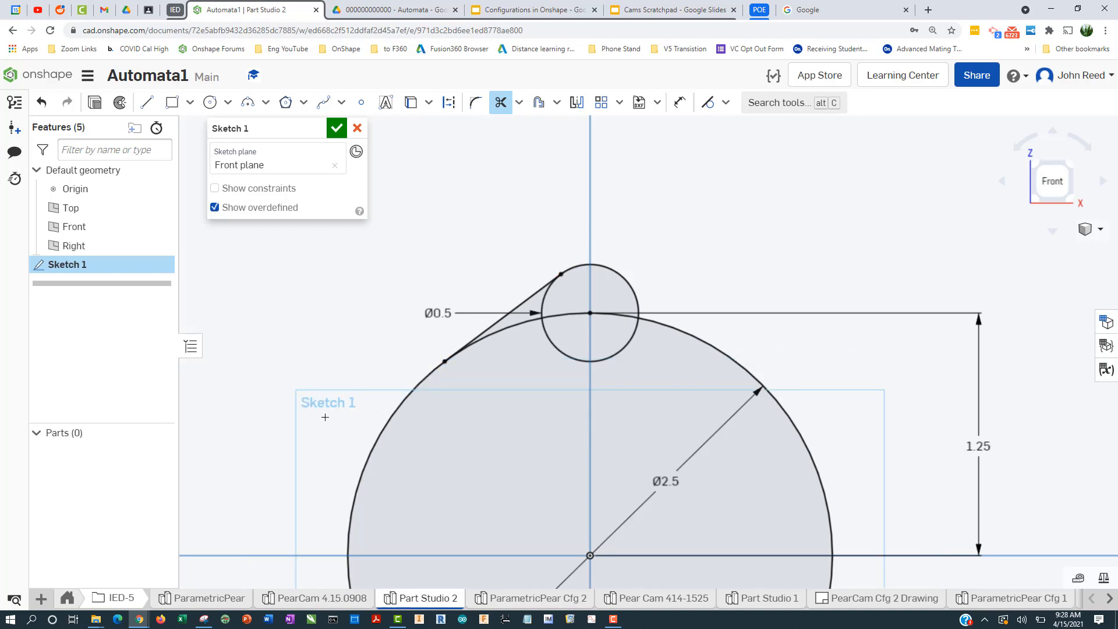
Step: Sketch a slanted line about 1.55 in long beside the right side of both circles
{"action": "left_click", "coordinate": [146, 103]}
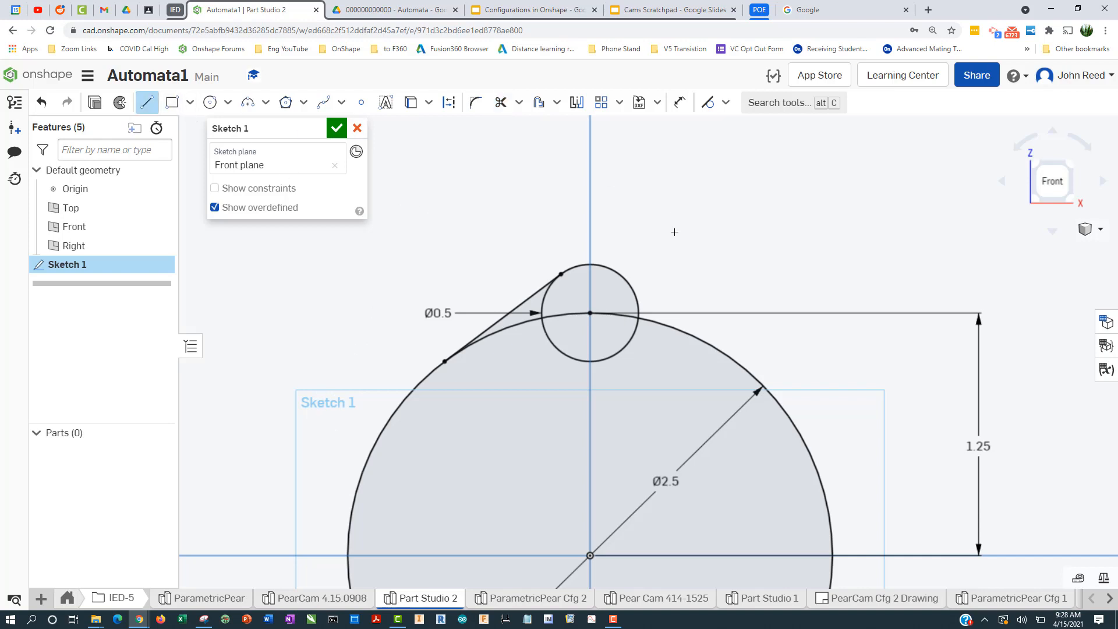
{"action": "left_click", "coordinate": [604, 231]}
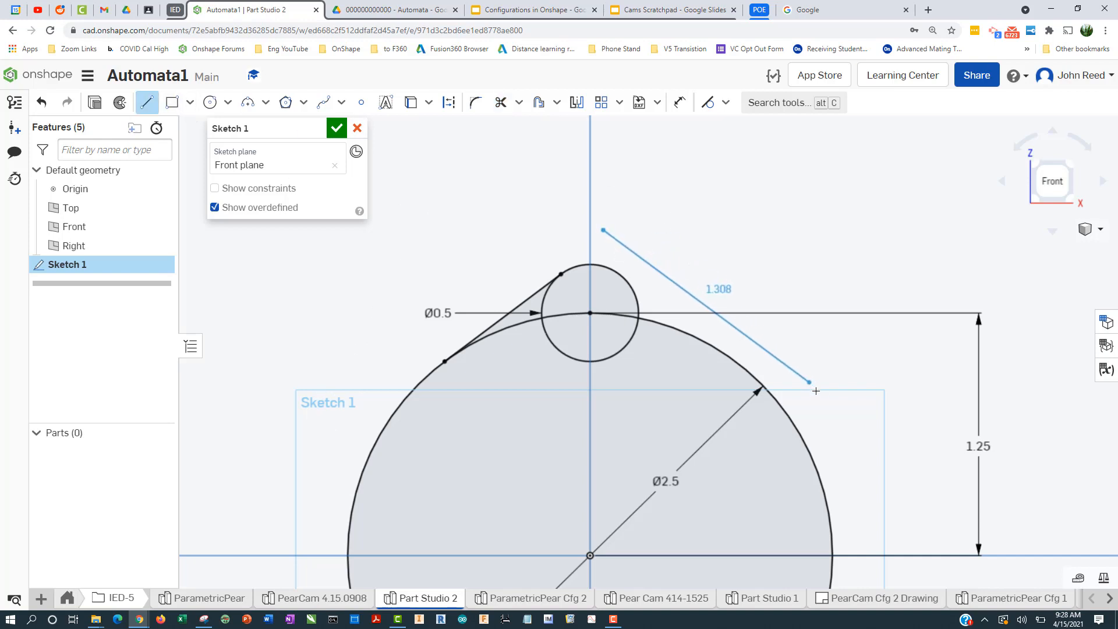
{"action": "left_click", "coordinate": [838, 418]}
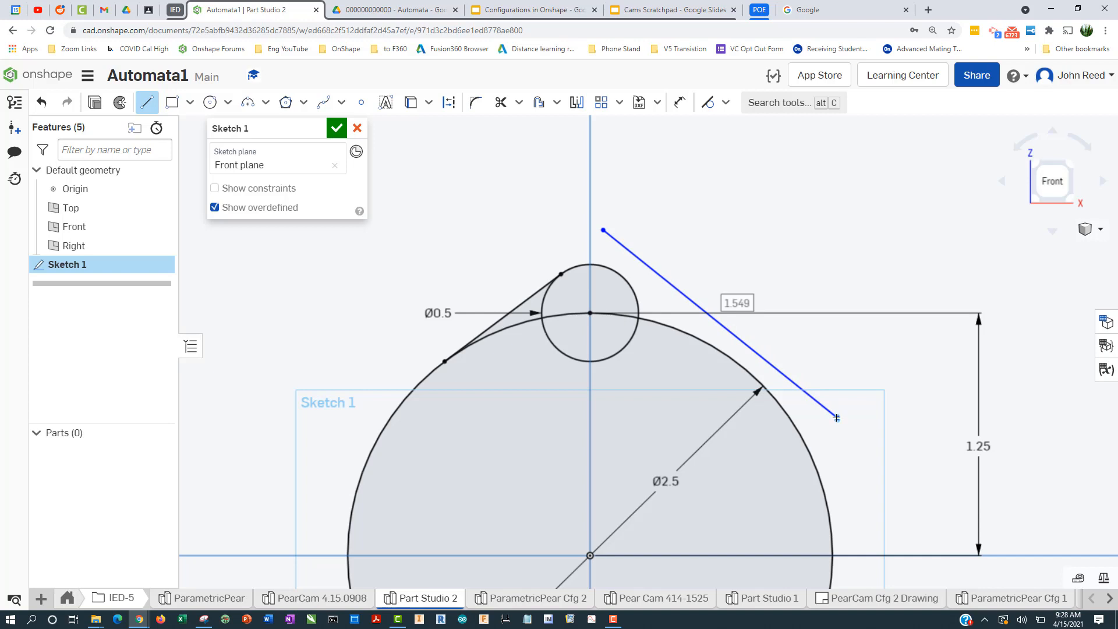
{"action": "key", "text": "Escape"}
Step: Make the right slanted line tangent to both the small circle and the large circle
{"action": "left_click", "coordinate": [708, 104]}
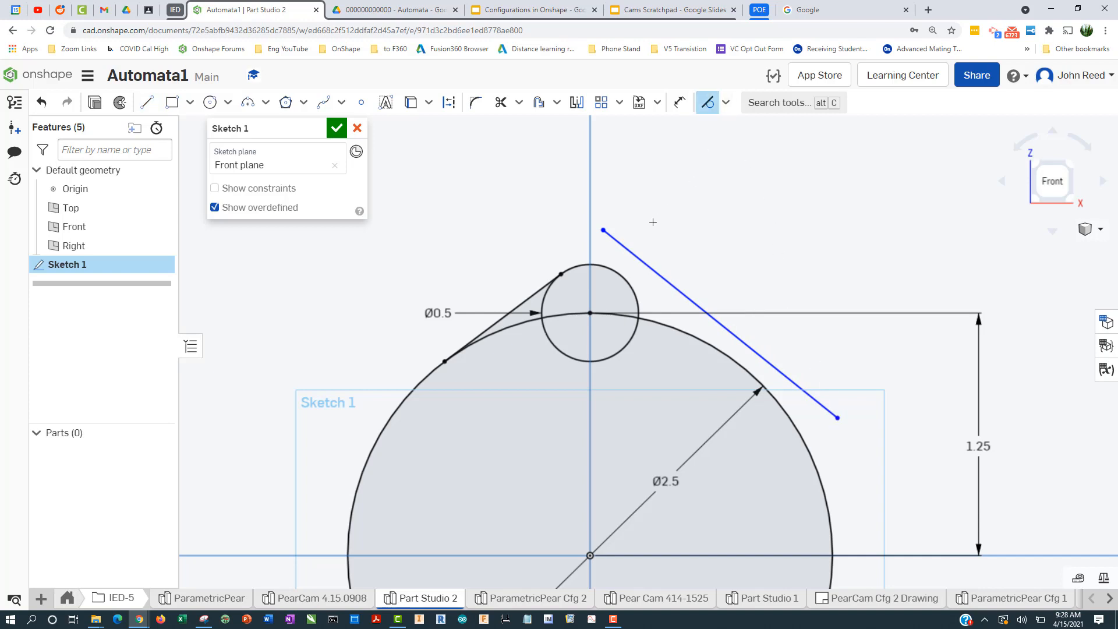
{"action": "left_click", "coordinate": [623, 251]}
{"action": "left_click", "coordinate": [624, 279]}
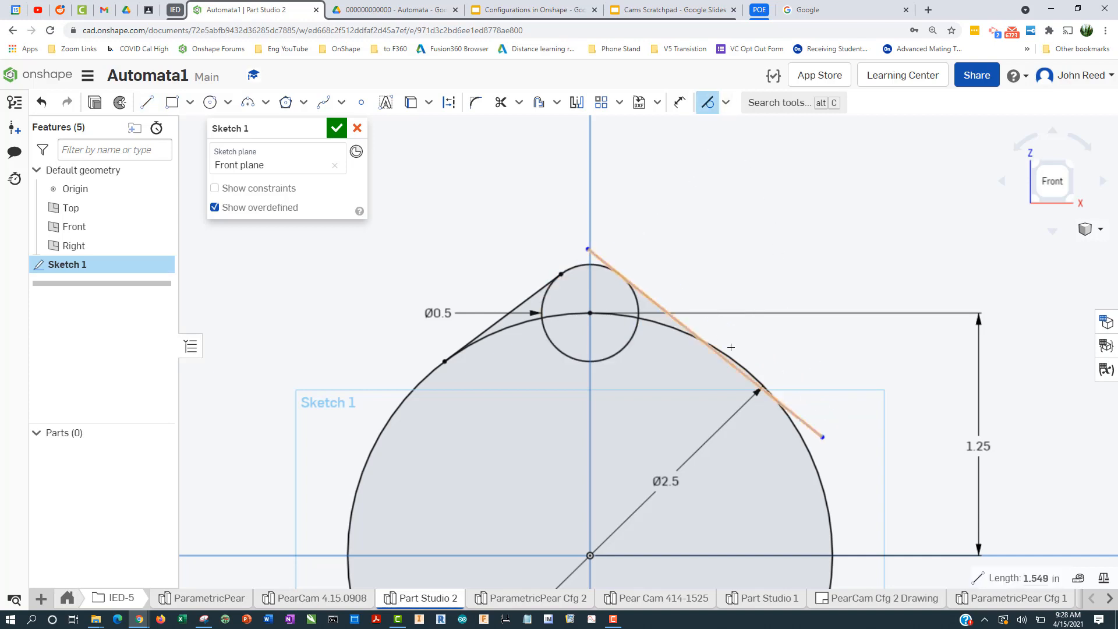
{"action": "left_click", "coordinate": [808, 426]}
{"action": "left_click", "coordinate": [802, 439]}
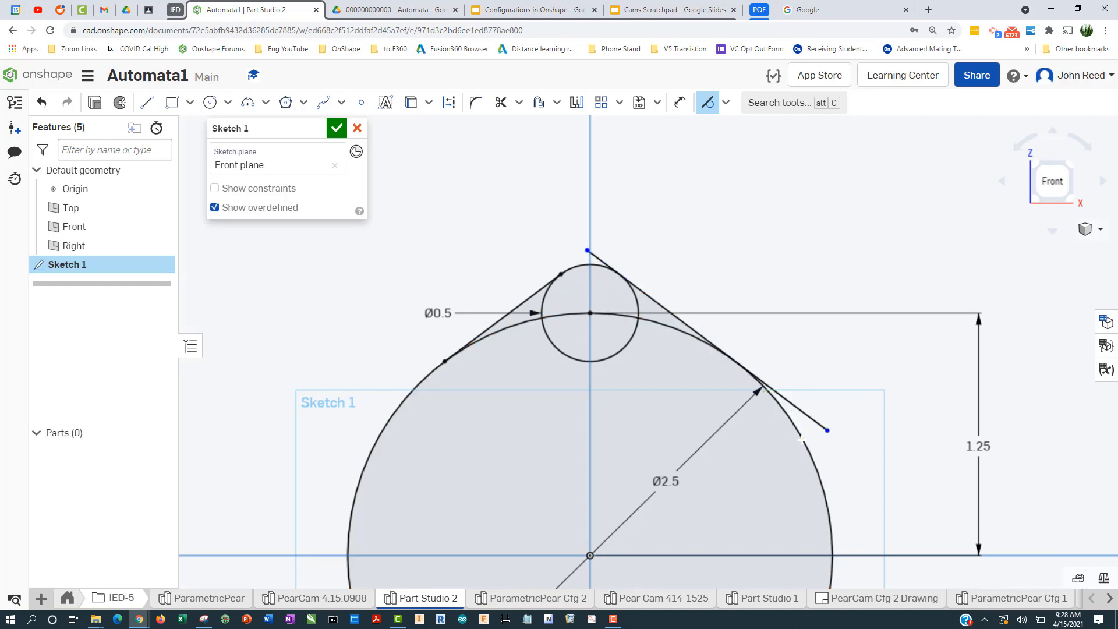
Step: Trim both ends of the right line that extend past its tangent points on the two circles
{"action": "scroll", "coordinate": [713, 271], "scroll_direction": "up", "scroll_amount": 3}
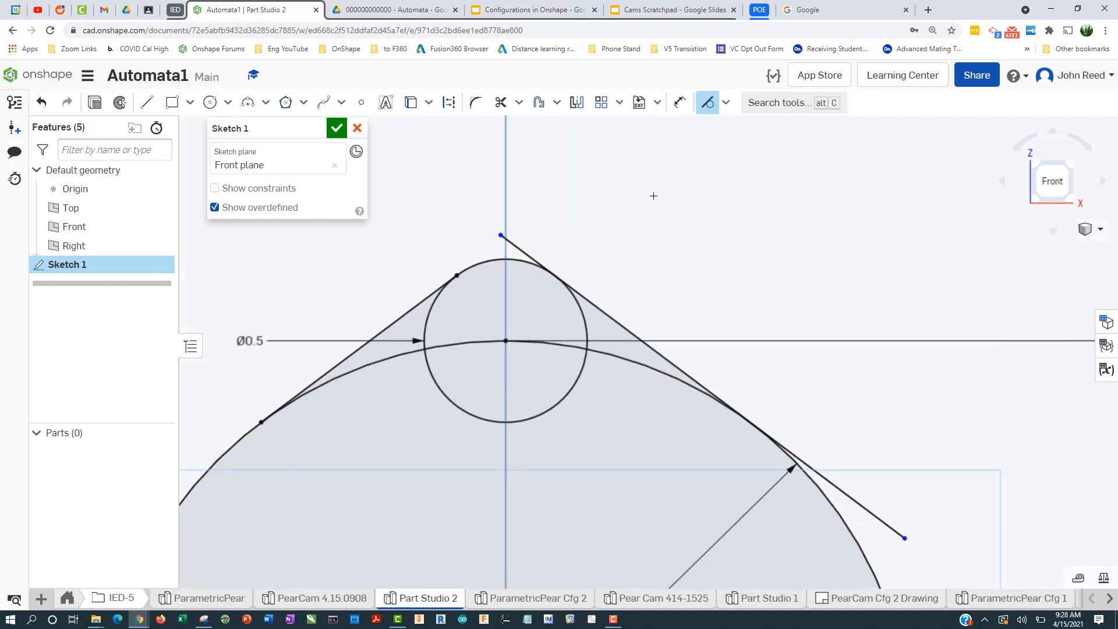
{"action": "left_click", "coordinate": [501, 103]}
{"action": "left_click", "coordinate": [519, 247]}
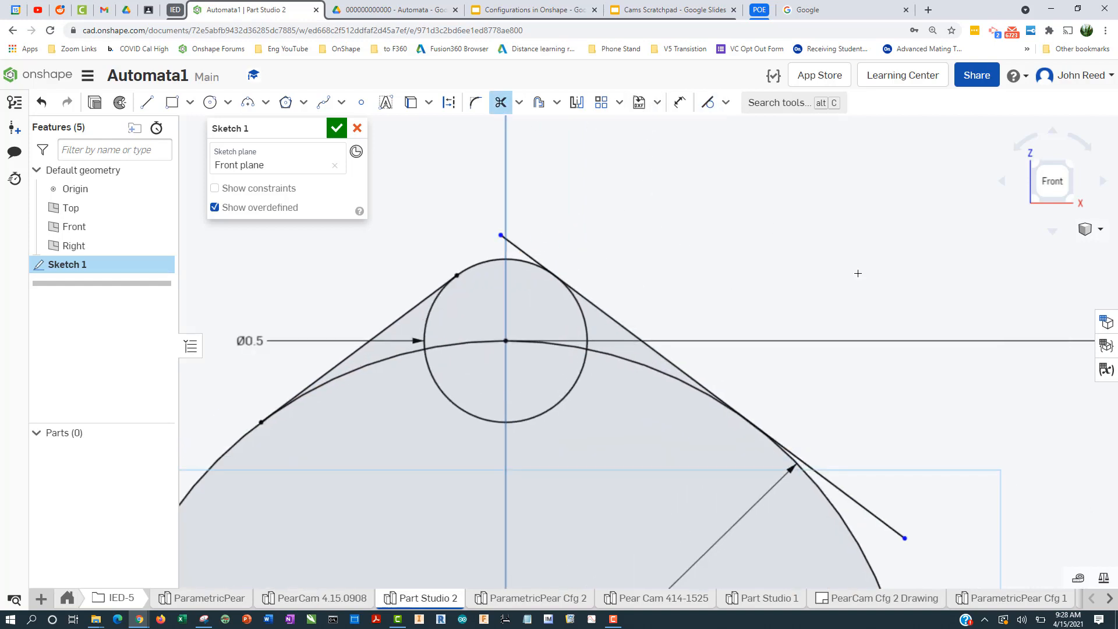
{"action": "left_click", "coordinate": [920, 487]}
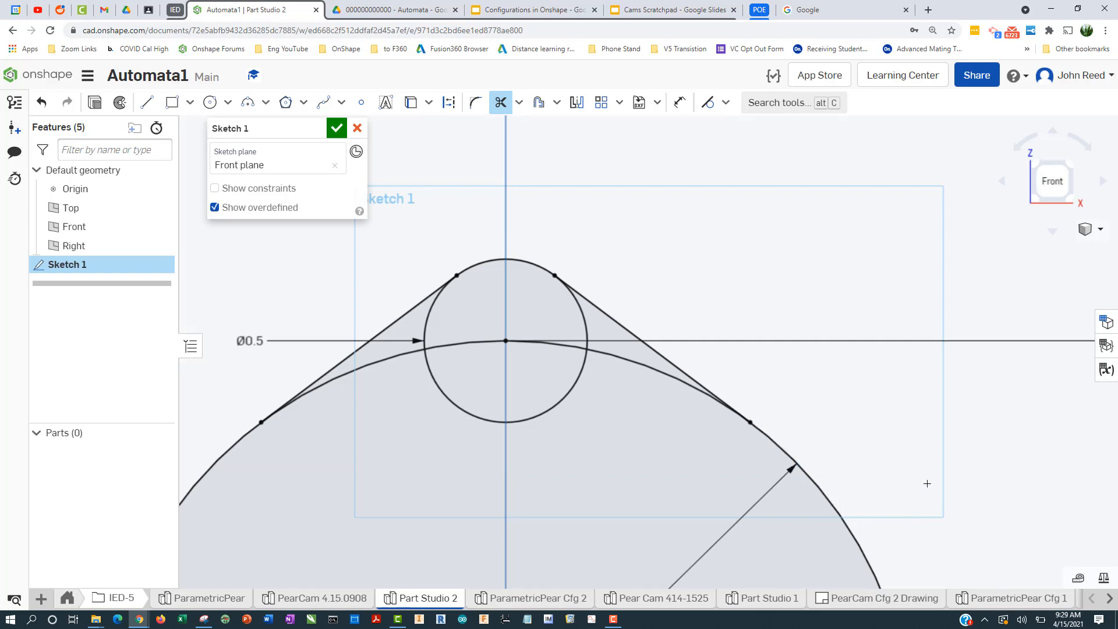
Step: Trim away all arc segments of the small and large circles that lie inside the pear-shaped outline
{"action": "scroll", "coordinate": [920, 487], "scroll_direction": "down", "scroll_amount": 2}
{"action": "middle_click_drag", "start_coordinate": [934, 499], "coordinate": [966, 431]}
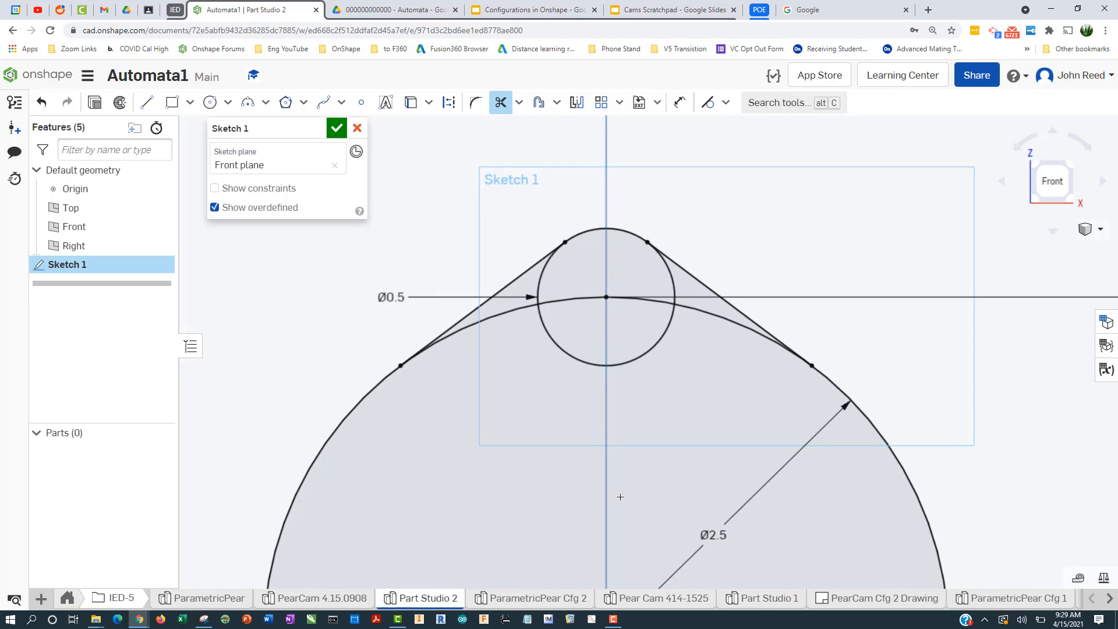
{"action": "scroll", "coordinate": [619, 492], "scroll_direction": "down", "scroll_amount": 1}
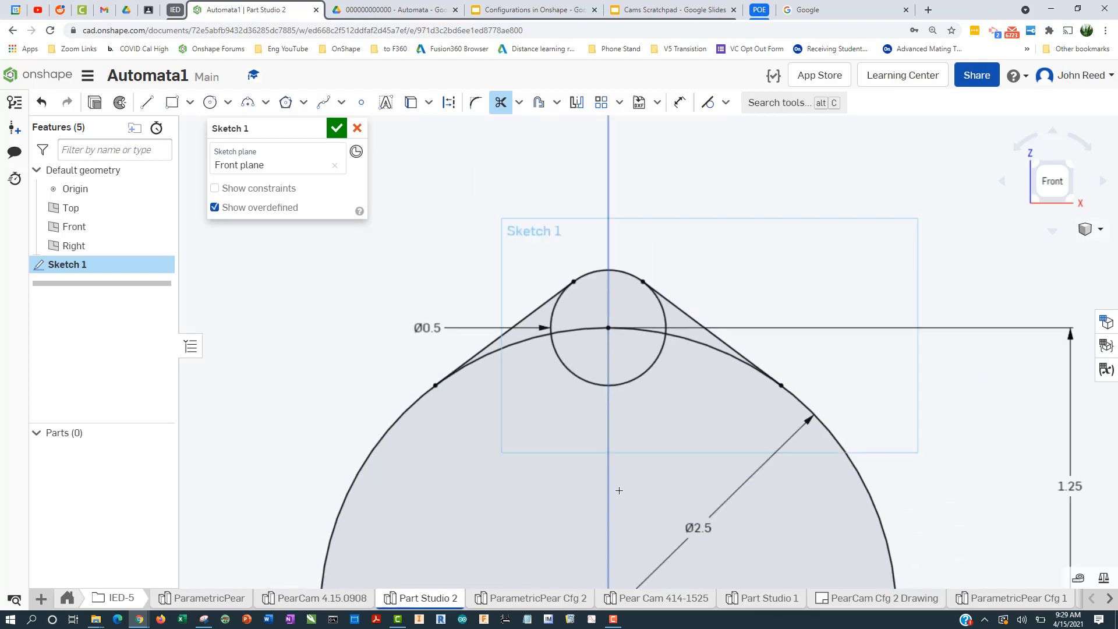
{"action": "scroll", "coordinate": [619, 492], "scroll_direction": "up", "scroll_amount": 2}
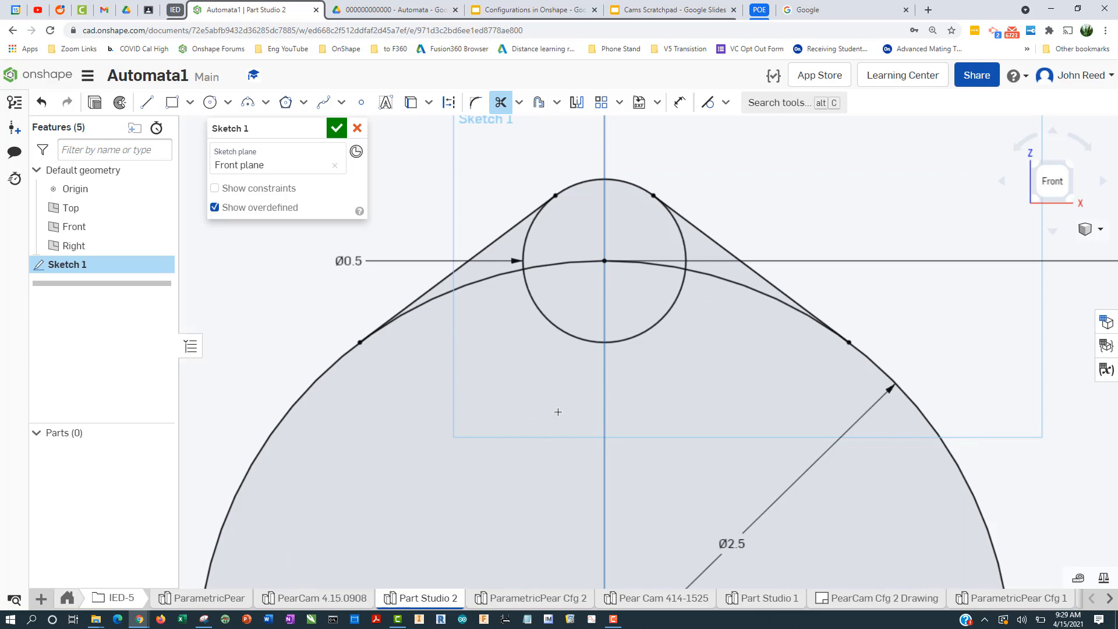
{"action": "scroll", "coordinate": [574, 443], "scroll_direction": "up", "scroll_amount": 1}
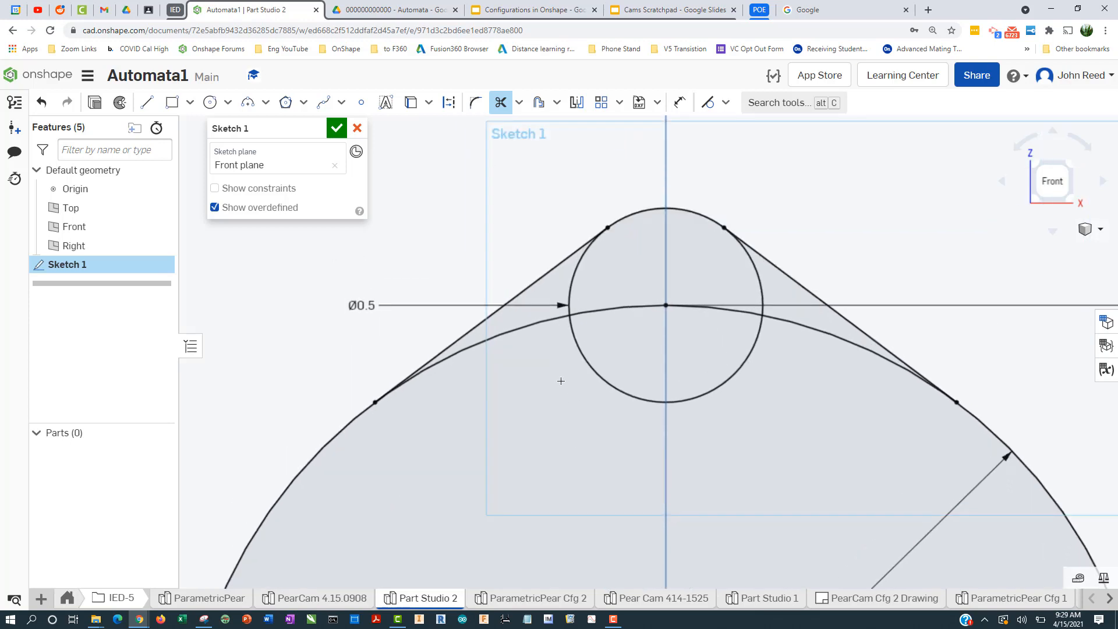
{"action": "left_click", "coordinate": [529, 323]}
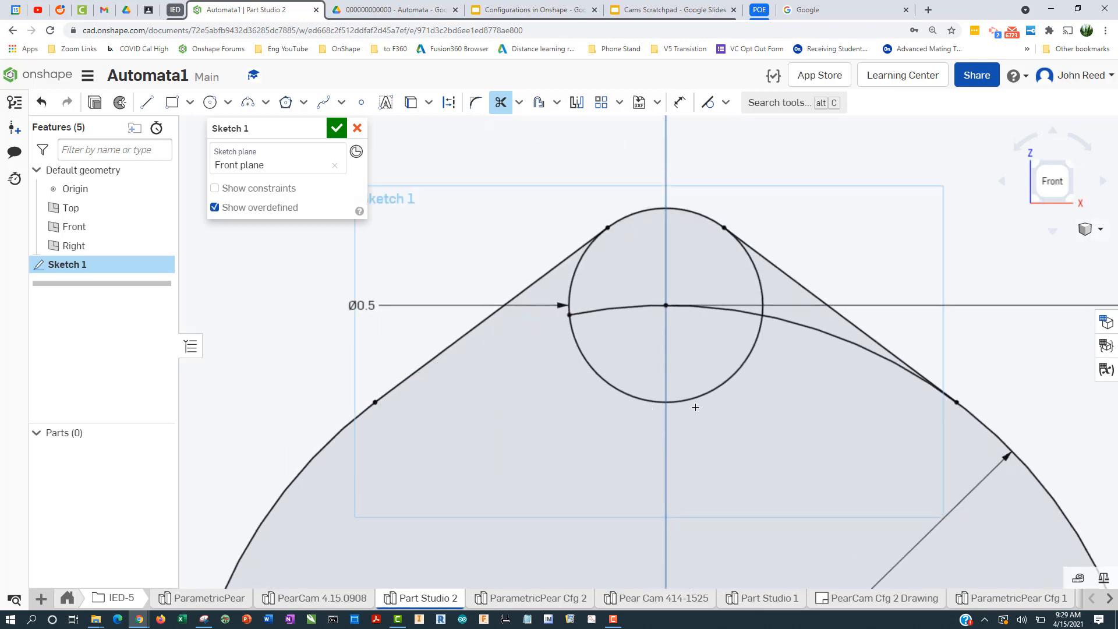
{"action": "left_click", "coordinate": [766, 322]}
{"action": "left_click", "coordinate": [757, 291]}
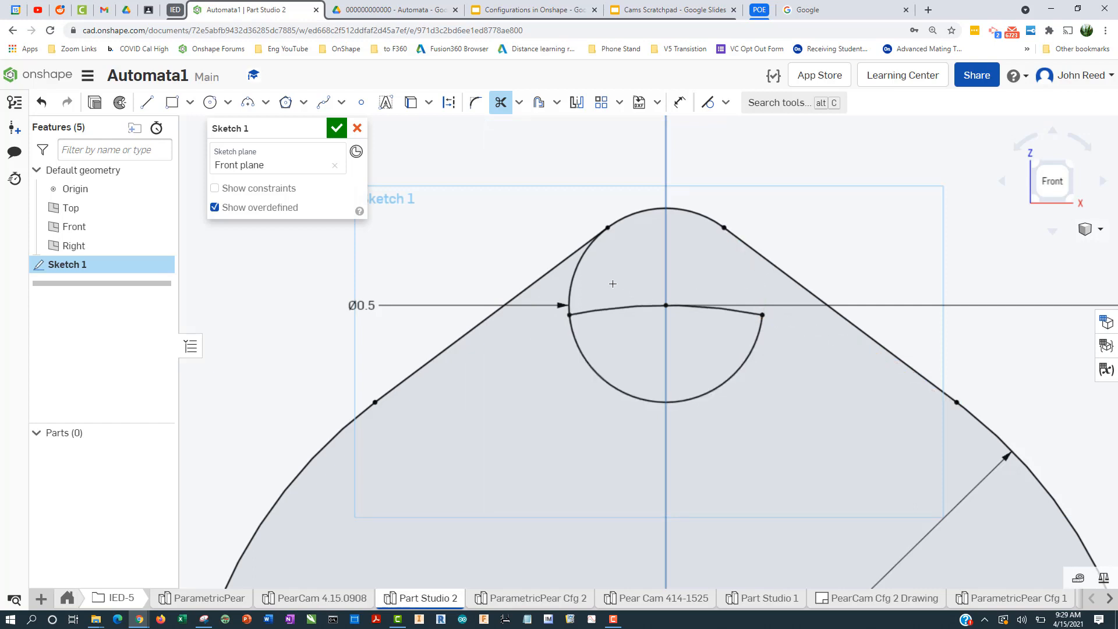
{"action": "left_click", "coordinate": [571, 283]}
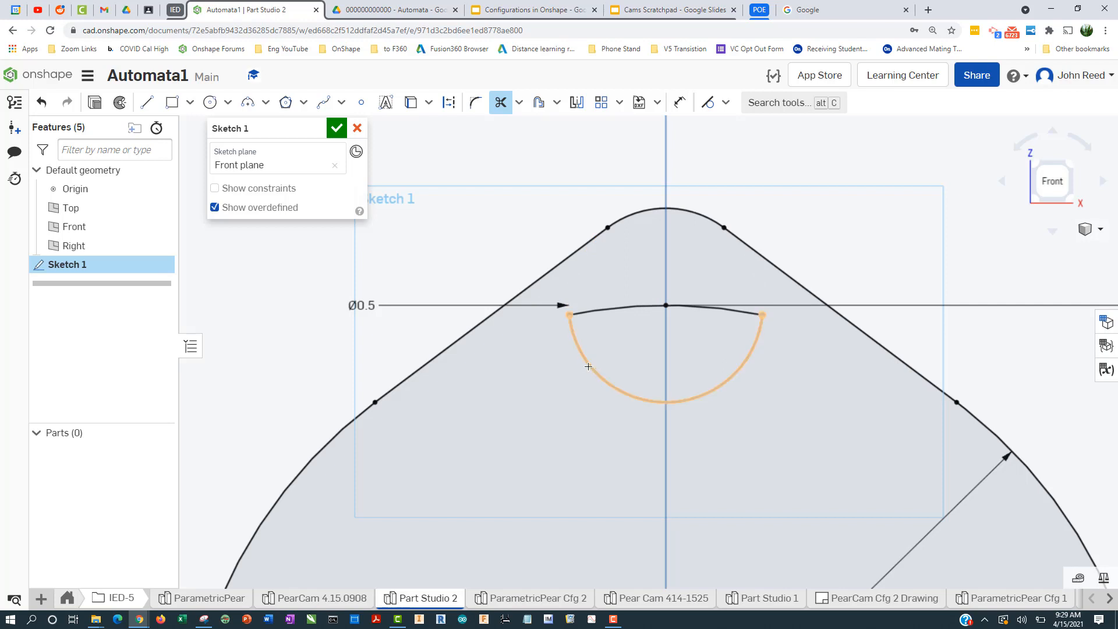
{"action": "left_click", "coordinate": [587, 367]}
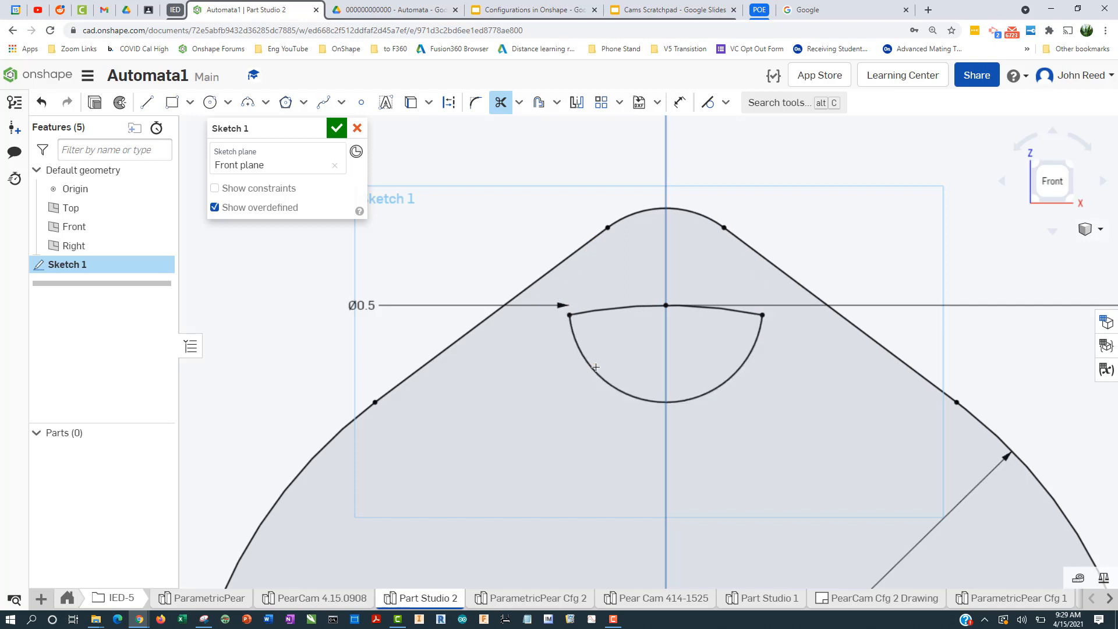
{"action": "left_click", "coordinate": [703, 309]}
{"action": "left_click", "coordinate": [628, 308]}
Step: Sketch a 0.25 in diameter shaft-hole circle centred on the origin
{"action": "scroll", "coordinate": [672, 407], "scroll_direction": "down", "scroll_amount": 4}
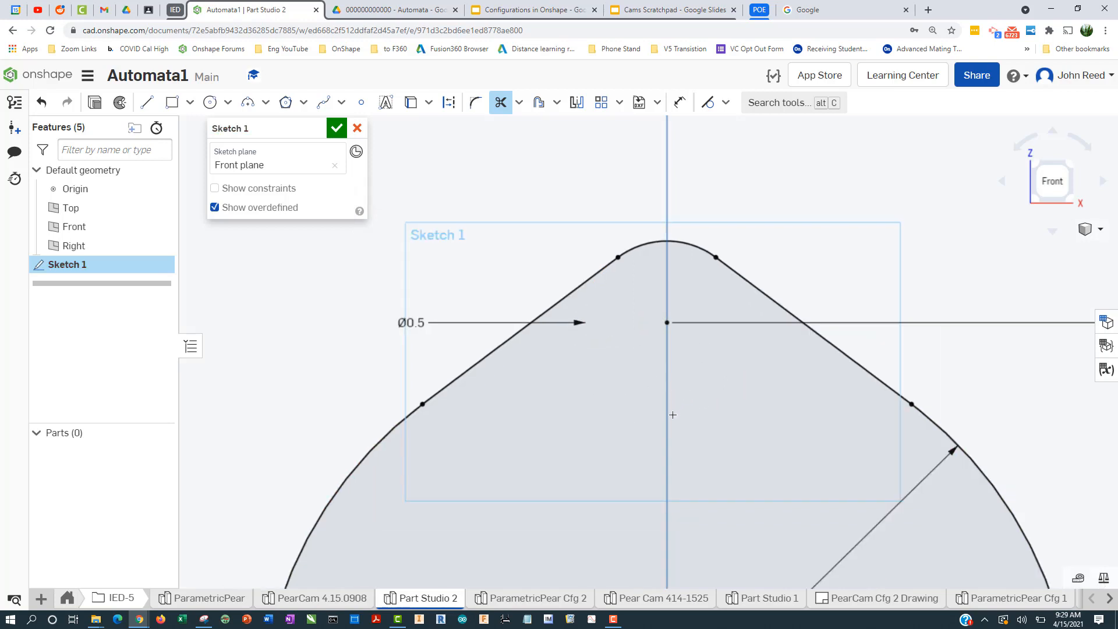
{"action": "mouse_move", "coordinate": [703, 453]}
{"action": "middle_mouse_down"}
{"action": "mouse_move", "coordinate": [649, 312]}
{"action": "mouse_move", "coordinate": [658, 273]}
{"action": "middle_mouse_up"}
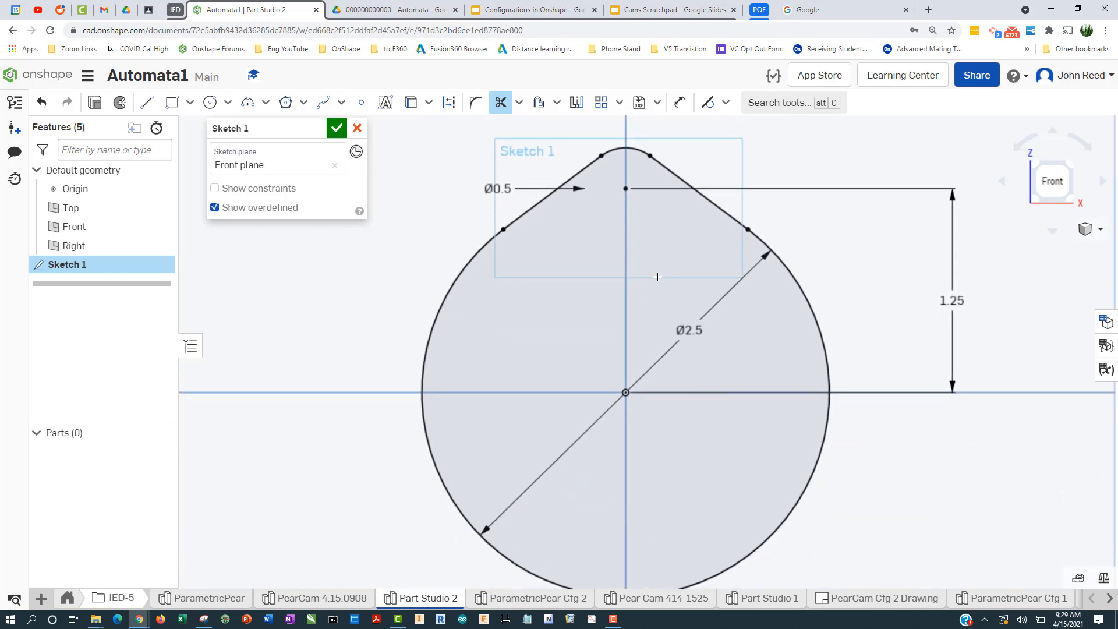
{"action": "scroll", "coordinate": [662, 285], "scroll_direction": "down", "scroll_amount": 1}
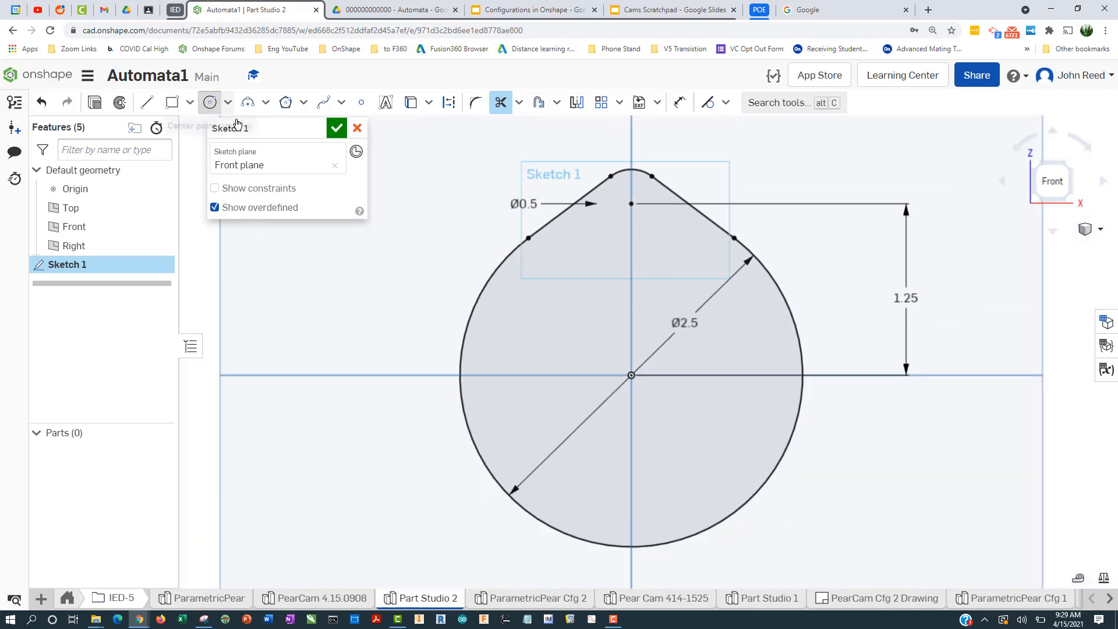
{"action": "left_click", "coordinate": [210, 102]}
{"action": "left_click", "coordinate": [632, 375]}
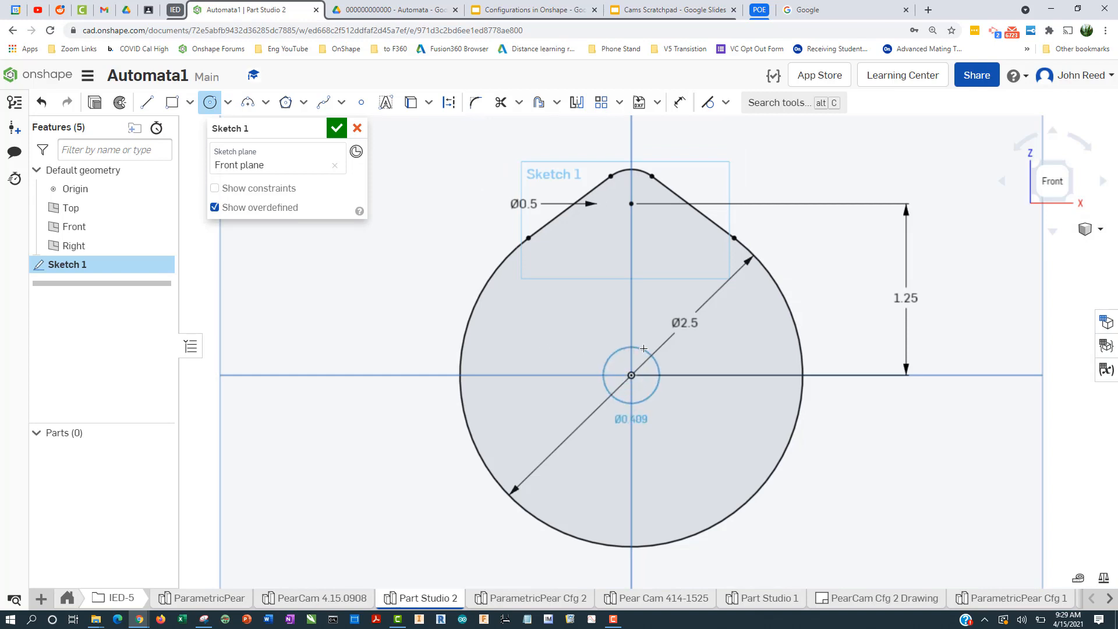
{"action": "type", "text": "0.25"}
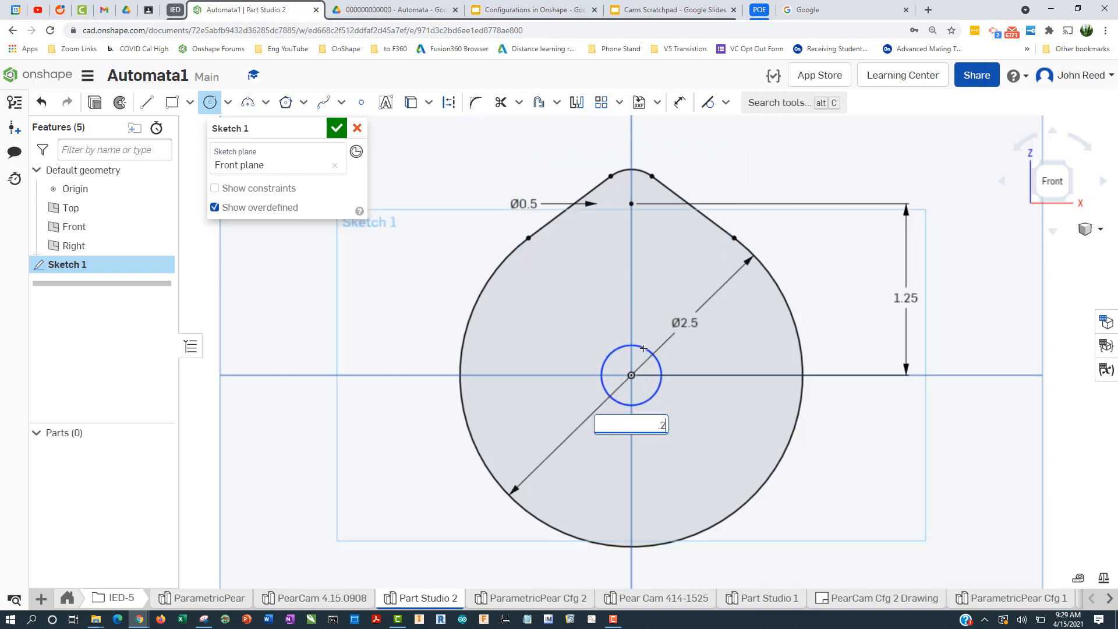
{"action": "key", "text": "Return"}
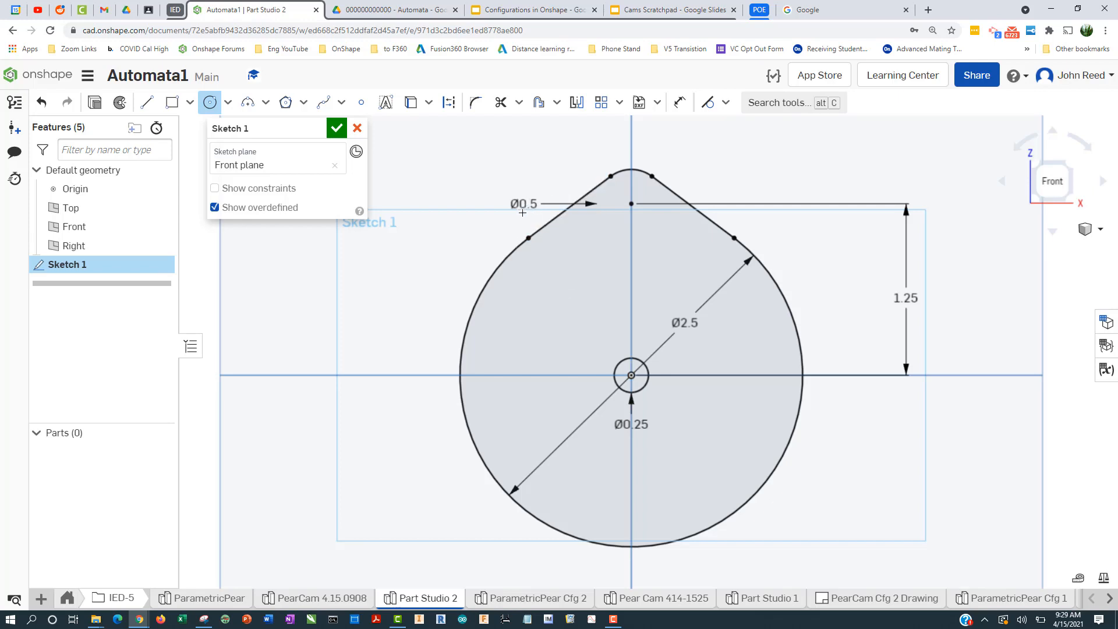
{"action": "key", "text": "Escape"}
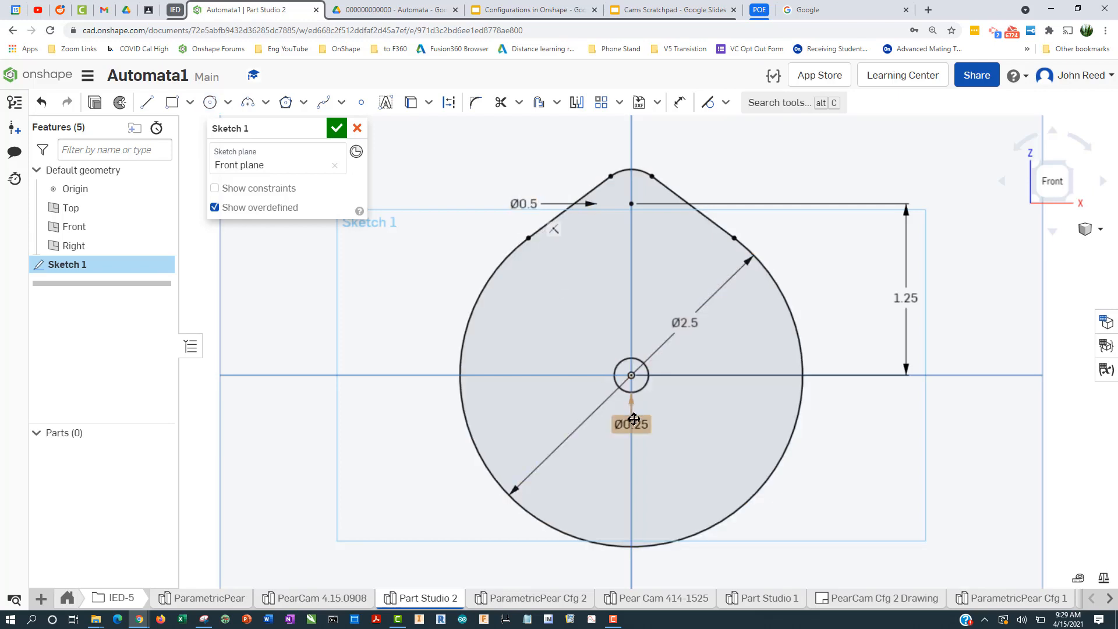
Step: Move the large arc's diameter dimension outside the outline at its lower right, and the tip arc's diameter dimension above the tip
{"action": "left_click_drag", "start_coordinate": [684, 337], "coordinate": [833, 533]}
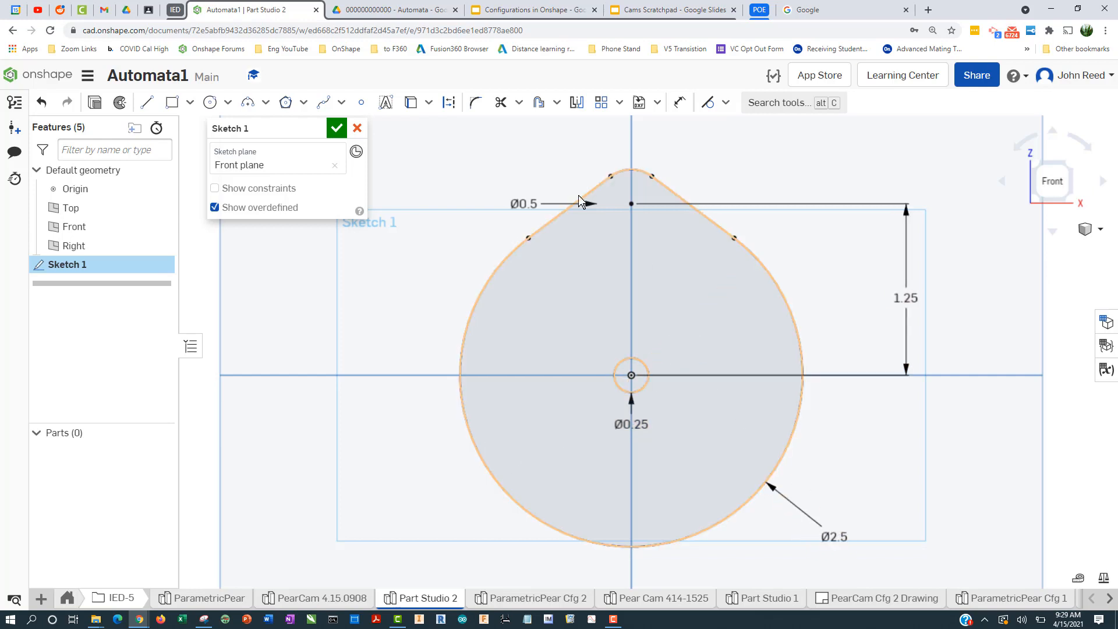
{"action": "left_click_drag", "start_coordinate": [525, 211], "coordinate": [611, 138]}
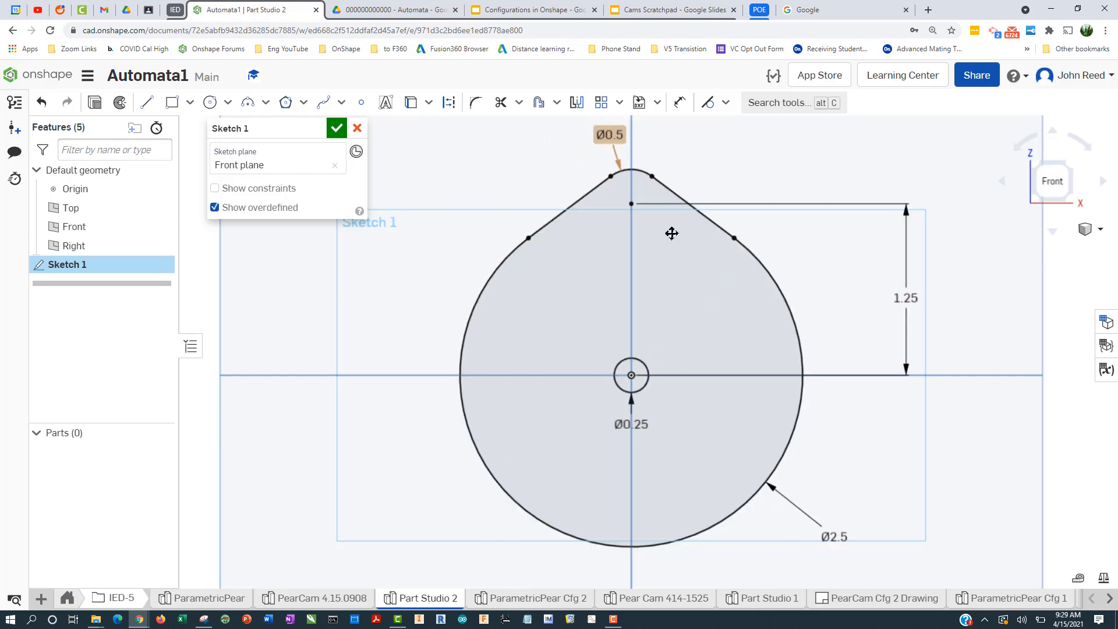
{"action": "scroll", "coordinate": [861, 423], "scroll_direction": "up", "scroll_amount": 1}
{"action": "scroll", "coordinate": [862, 423], "scroll_direction": "down", "scroll_amount": 3}
{"action": "middle_click_drag", "start_coordinate": [925, 435], "coordinate": [858, 430]}
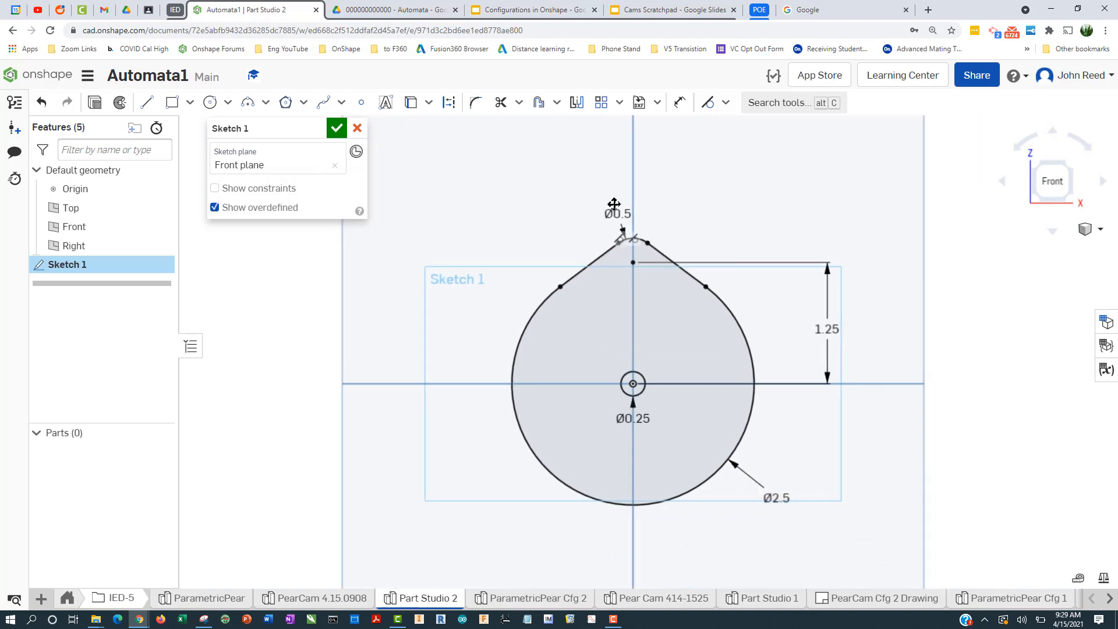
{"action": "left_click_drag", "start_coordinate": [620, 209], "coordinate": [619, 188]}
Step: Replace the tip arc's diameter dimension with a radius dimension of 0.25 in
{"action": "right_click", "coordinate": [618, 188]}
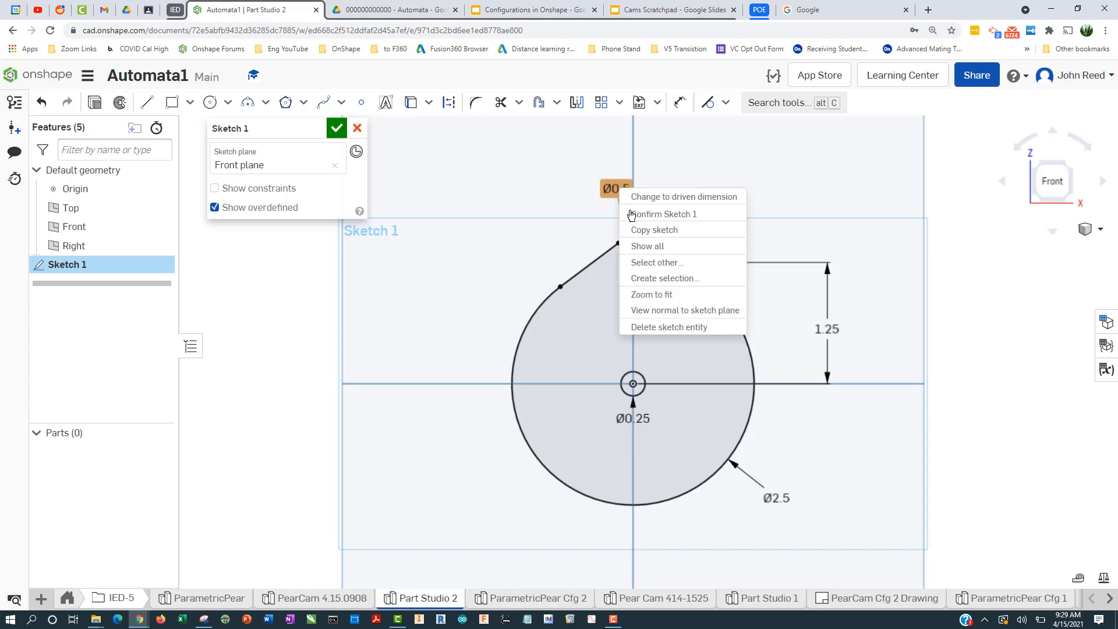
{"action": "left_click", "coordinate": [653, 328]}
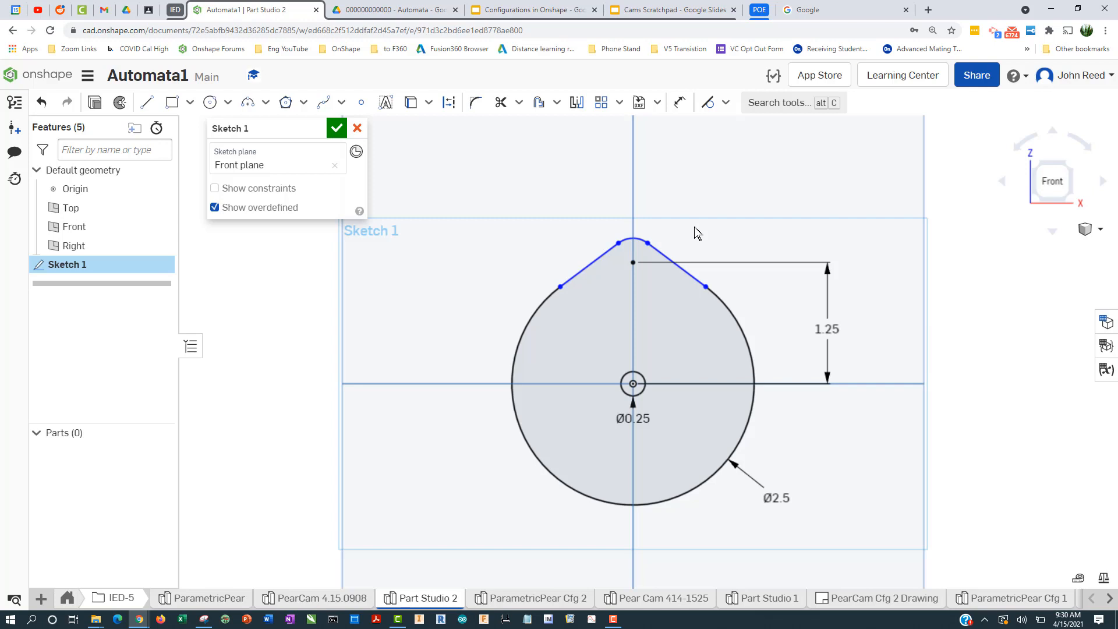
{"action": "left_click", "coordinate": [679, 103]}
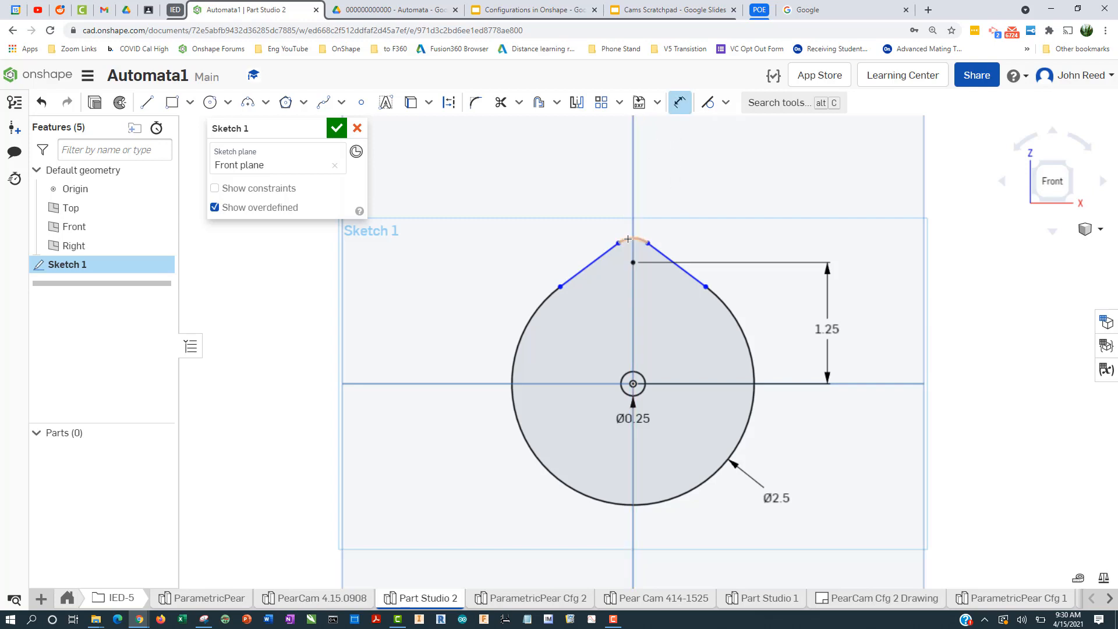
{"action": "left_click", "coordinate": [632, 239]}
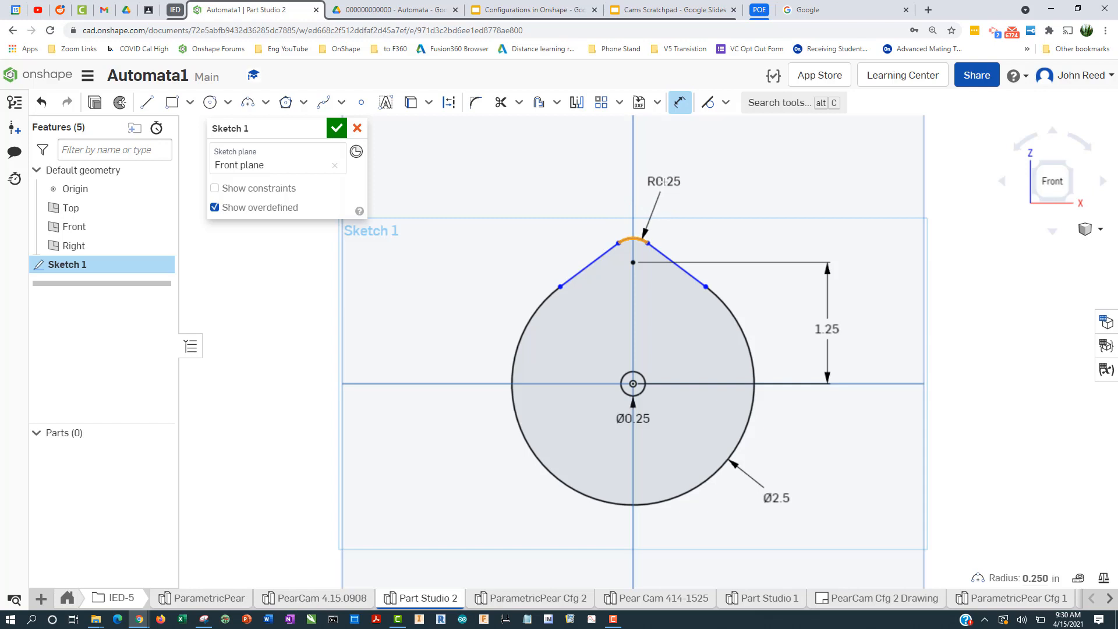
{"action": "left_click", "coordinate": [664, 181]}
{"action": "key", "text": "Return"}
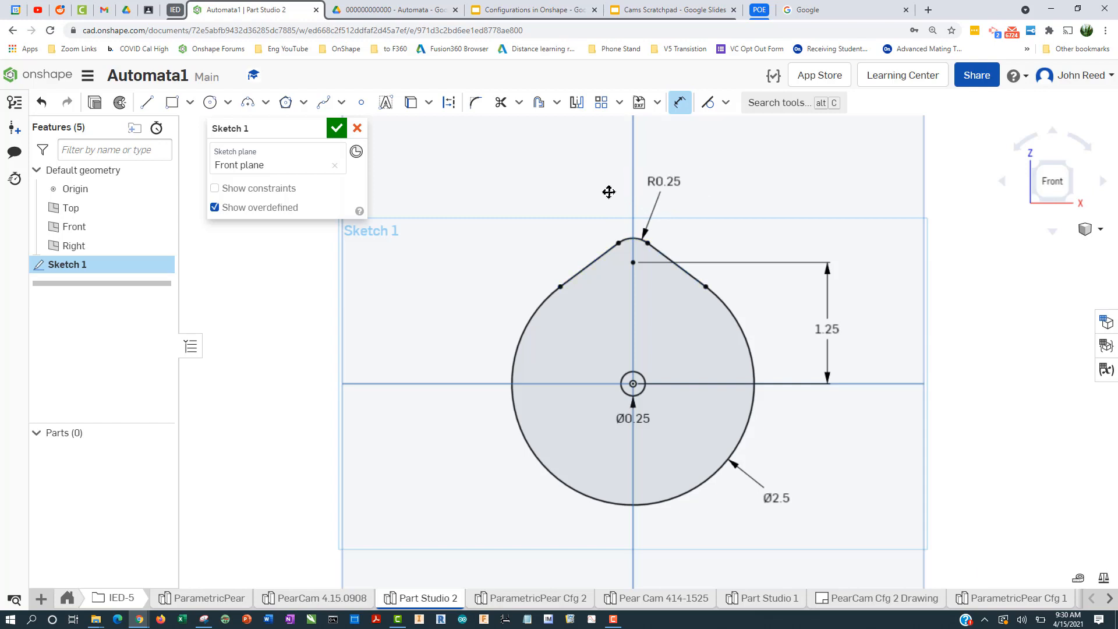
{"action": "key", "text": "Escape"}
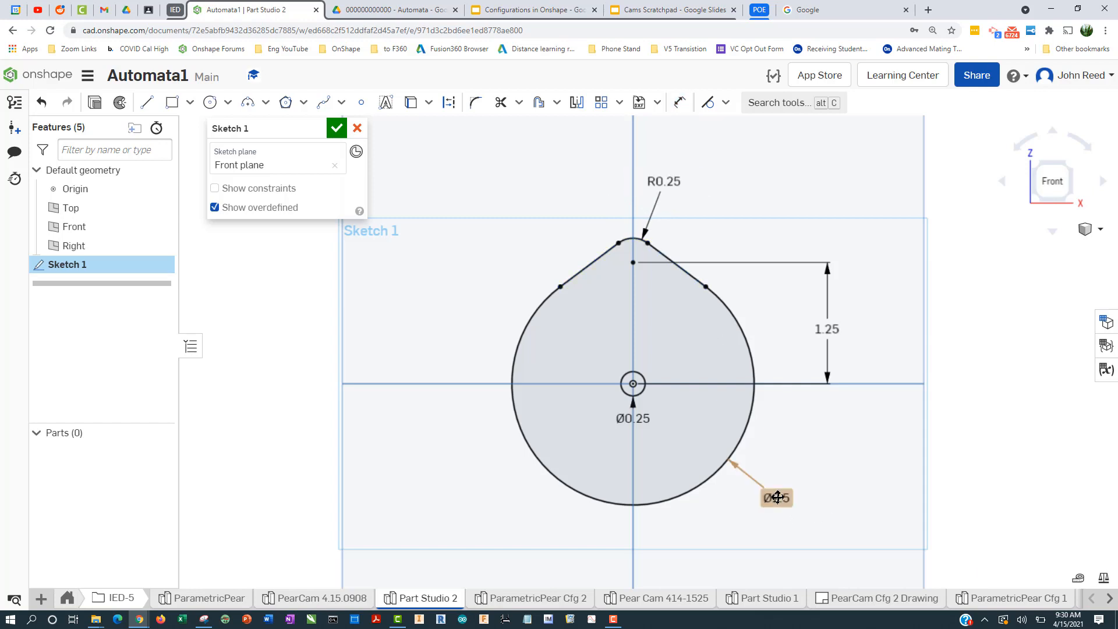
Step: Replace the large arc's diameter dimension with a radius dimension of 1.25 in
{"action": "left_click", "coordinate": [777, 497]}
{"action": "right_click", "coordinate": [778, 498]}
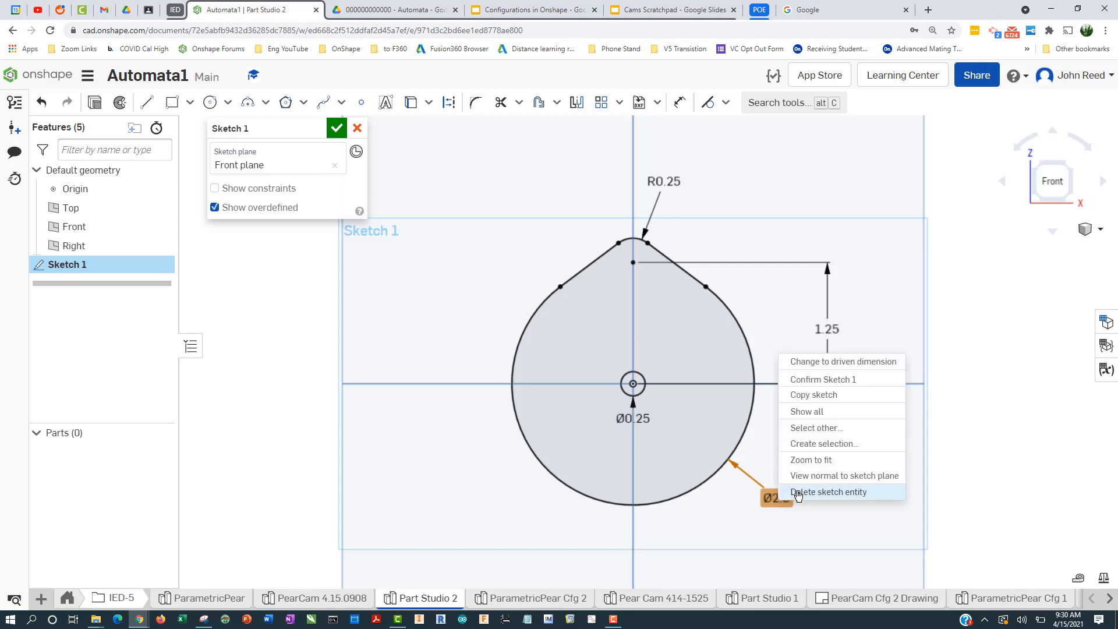
{"action": "left_click", "coordinate": [815, 492]}
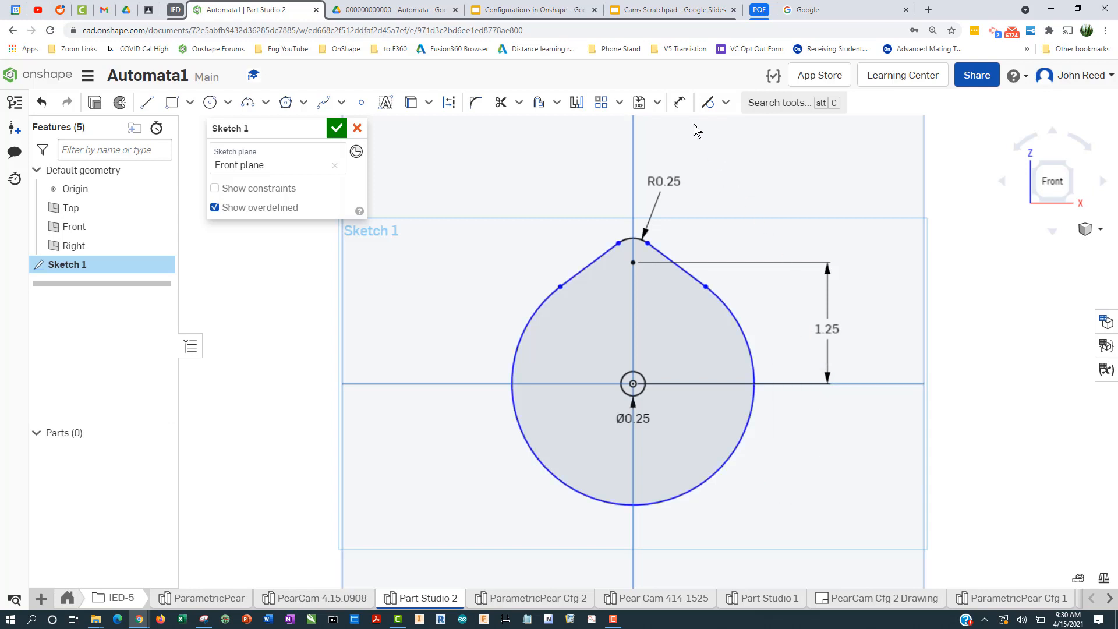
{"action": "left_click", "coordinate": [680, 108]}
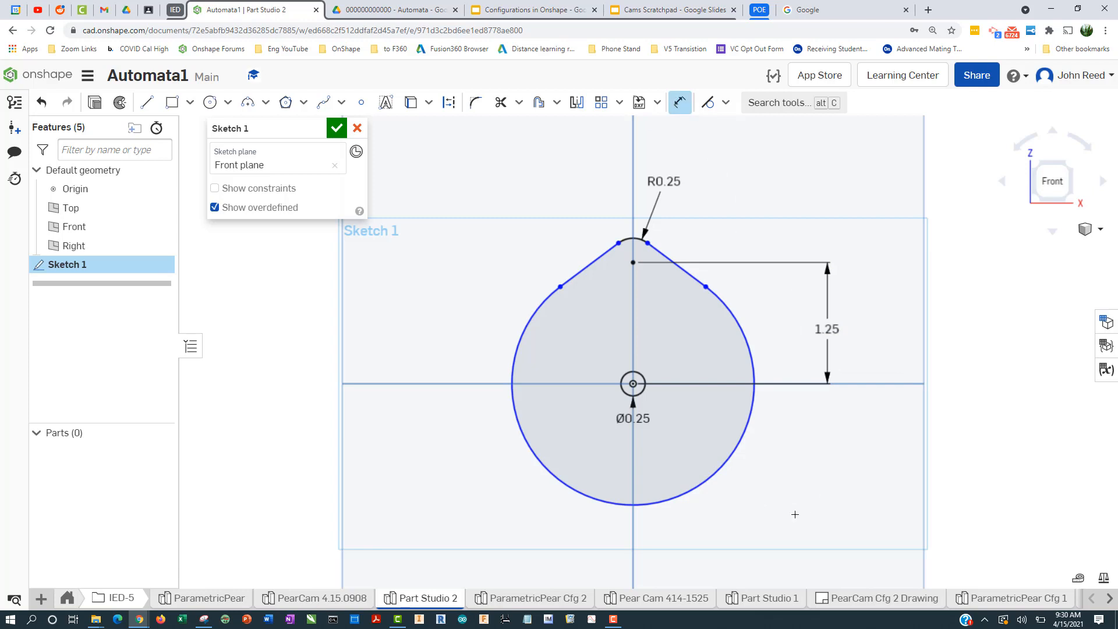
{"action": "left_click", "coordinate": [731, 459]}
{"action": "left_click", "coordinate": [764, 499]}
{"action": "key", "text": "Return"}
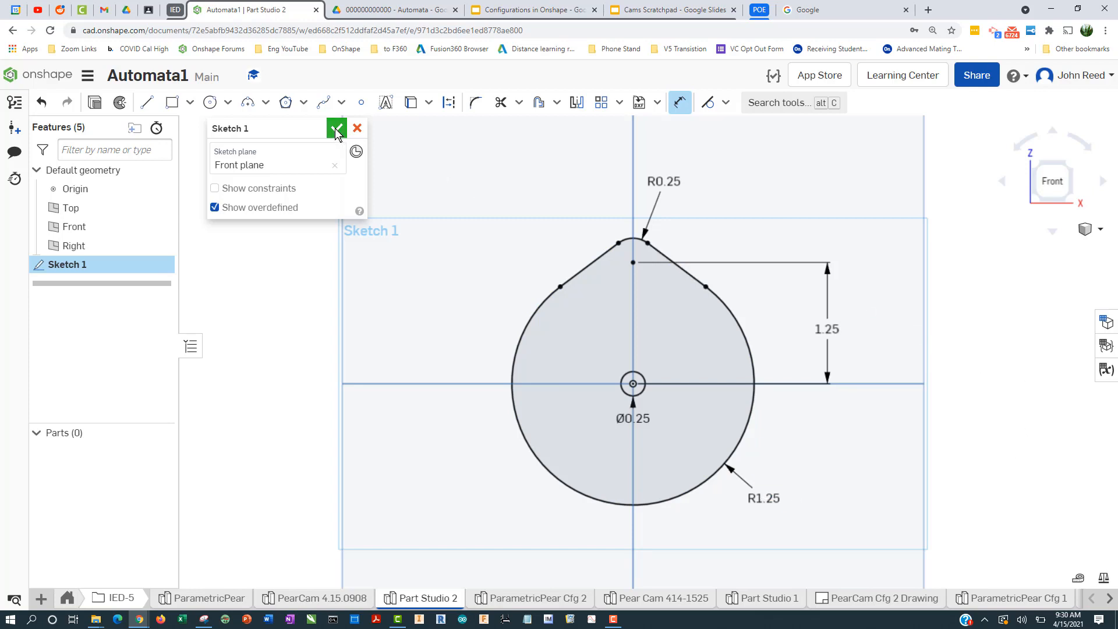
Step: Extrude the pear-shaped region around the shaft hole as a new solid with a blind depth of 0.25 in
{"action": "mouse_move", "coordinate": [943, 357]}
{"action": "right_mouse_down"}
{"action": "mouse_move", "coordinate": [929, 369]}
{"action": "mouse_move", "coordinate": [803, 330]}
{"action": "right_mouse_up"}
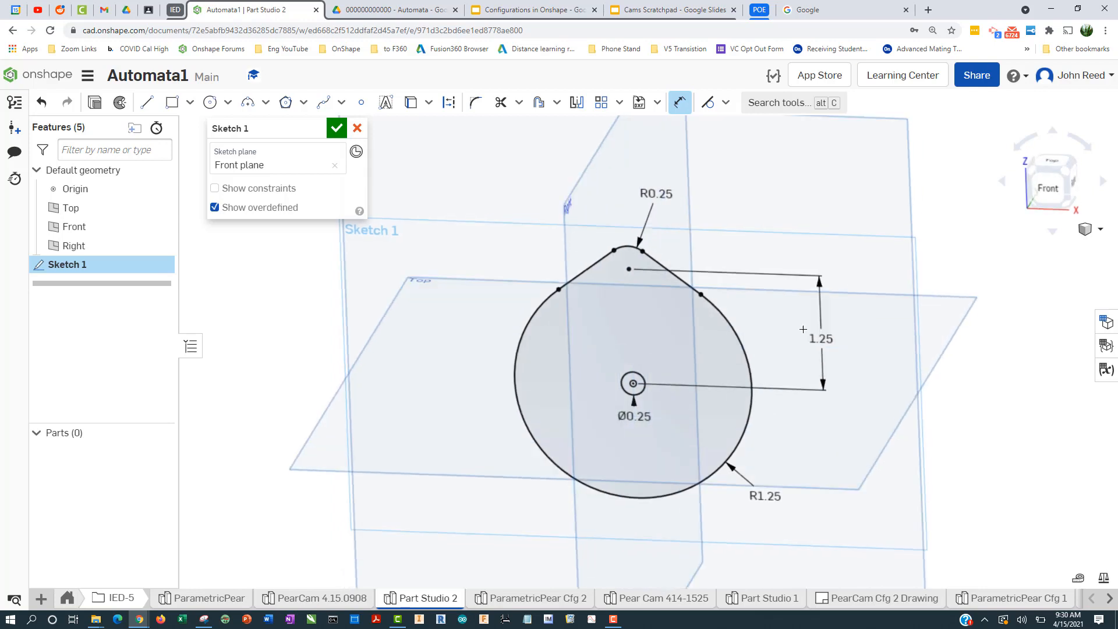
{"action": "key", "text": "shift+e"}
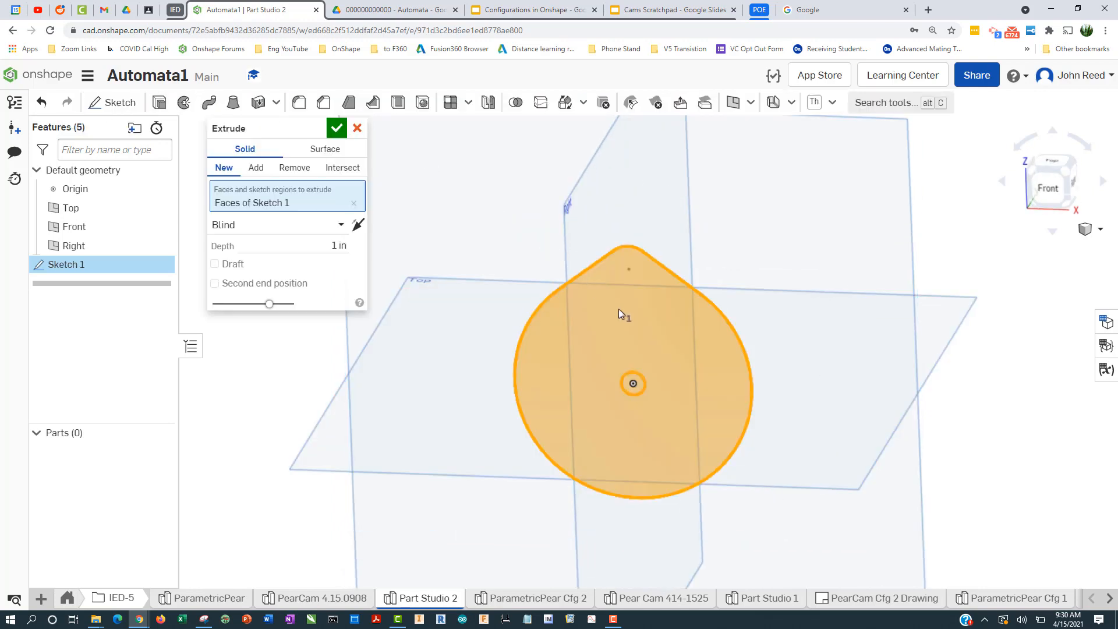
{"action": "left_click", "coordinate": [619, 308]}
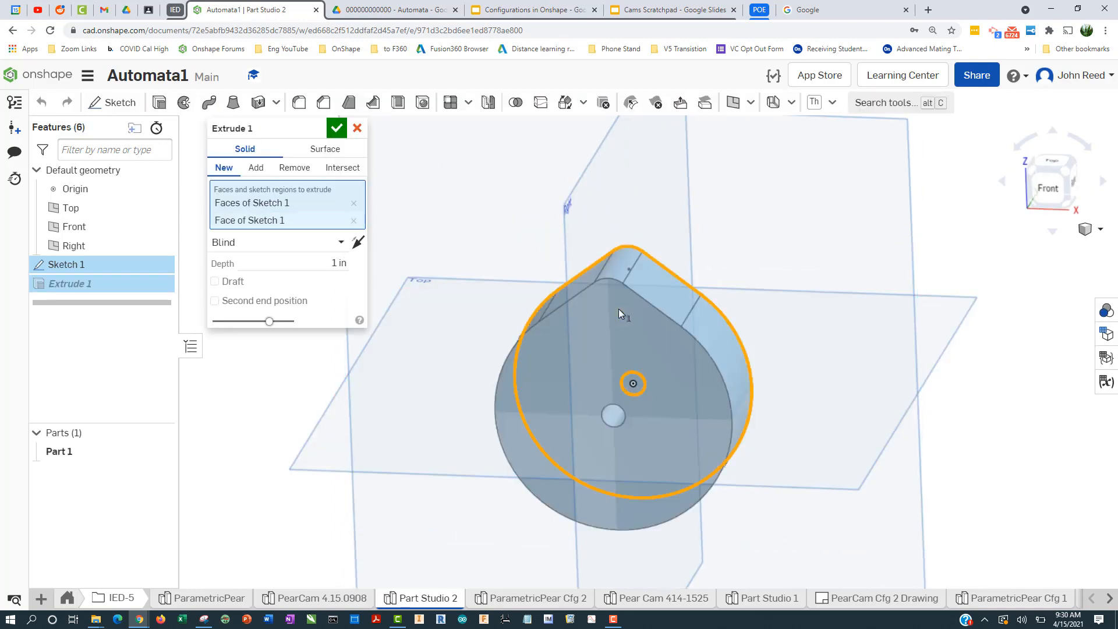
{"action": "left_click", "coordinate": [320, 262]}
{"action": "key", "text": "BackSpace"}
{"action": "type", "text": ".25"}
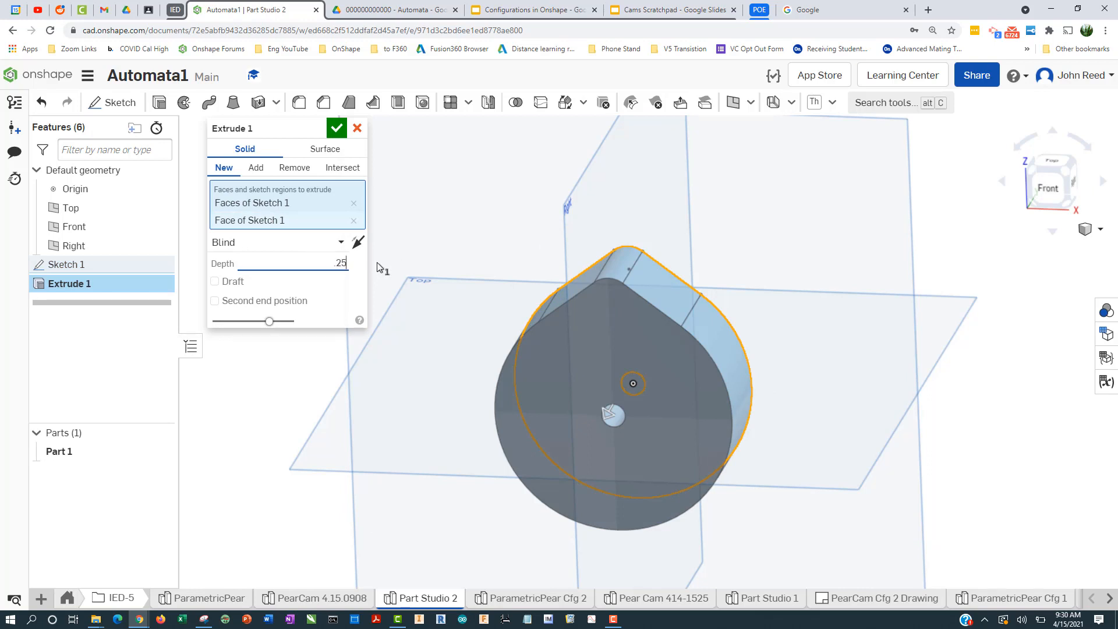
{"action": "key", "text": "Return"}
{"action": "left_click", "coordinate": [337, 129]}
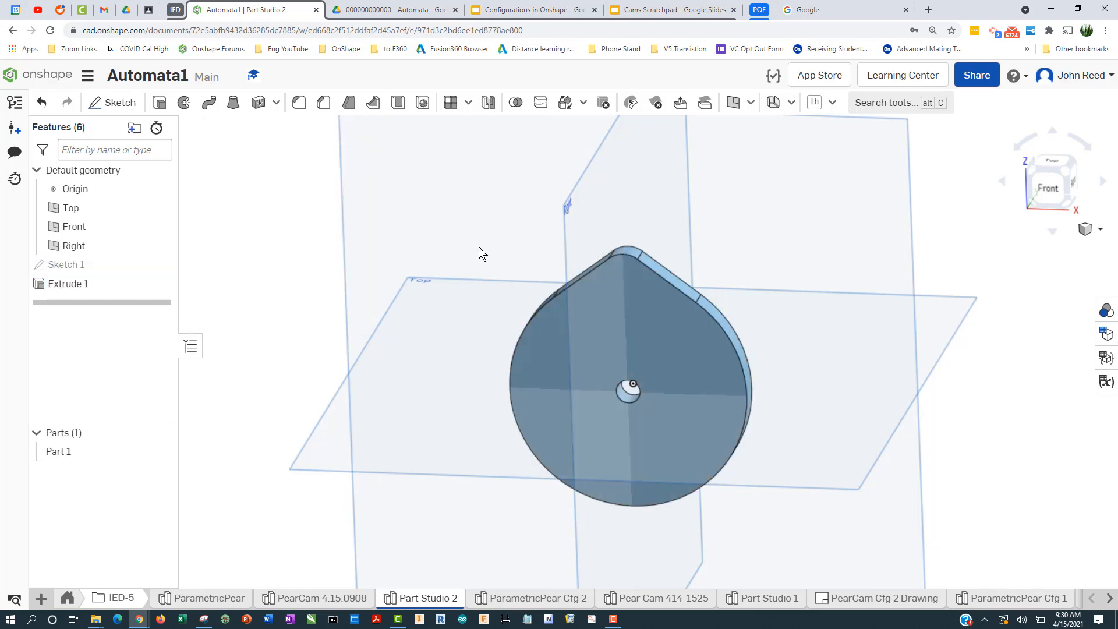
{"action": "key", "text": "shift+7"}
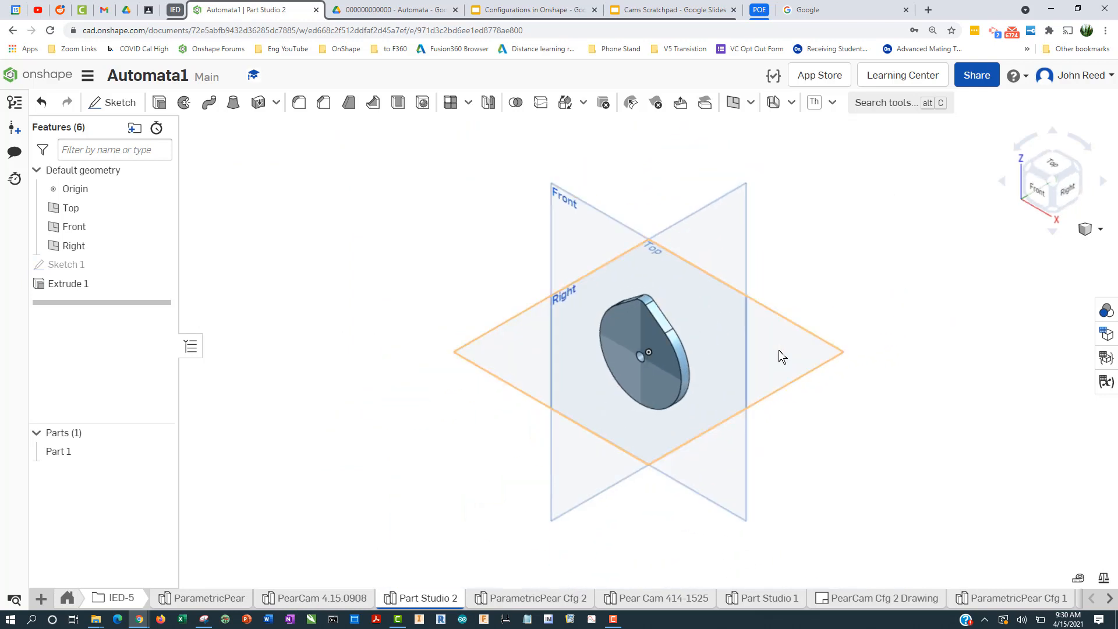
{"action": "scroll", "coordinate": [845, 399], "scroll_direction": "up", "scroll_amount": 2}
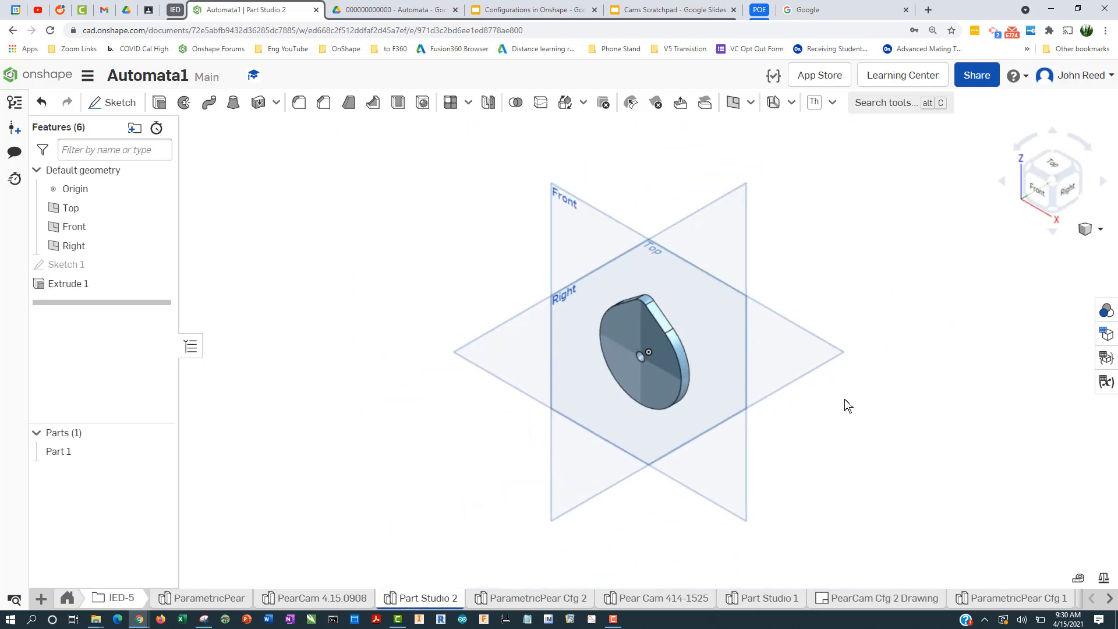
Step: Hide the default planes and fit the cam to the view at a slightly rotated angle
{"action": "key", "text": "p"}
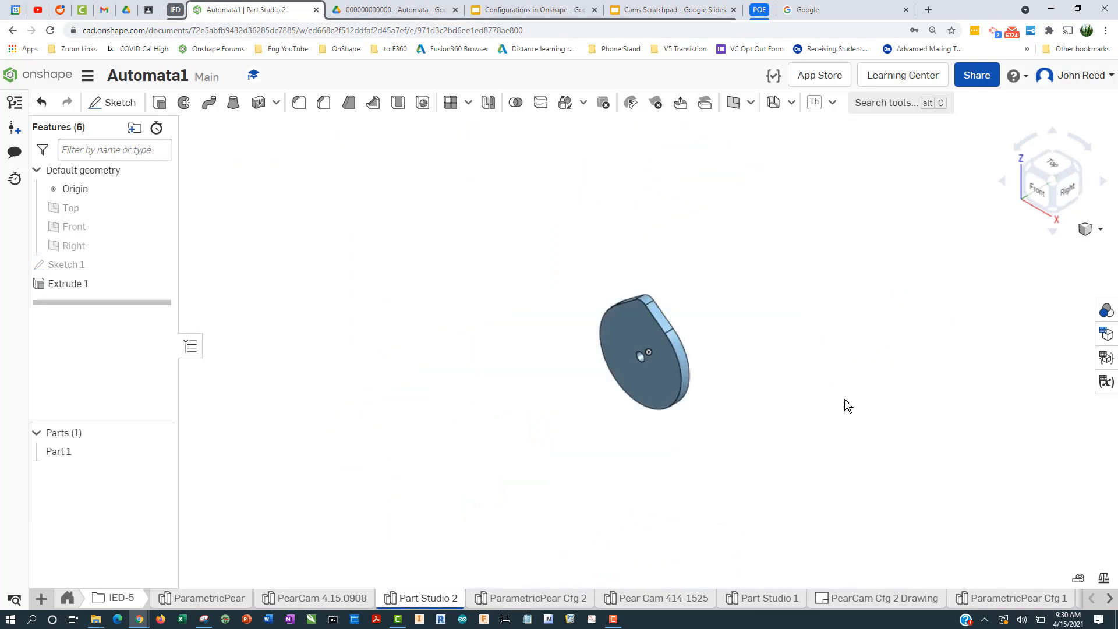
{"action": "key", "text": "f"}
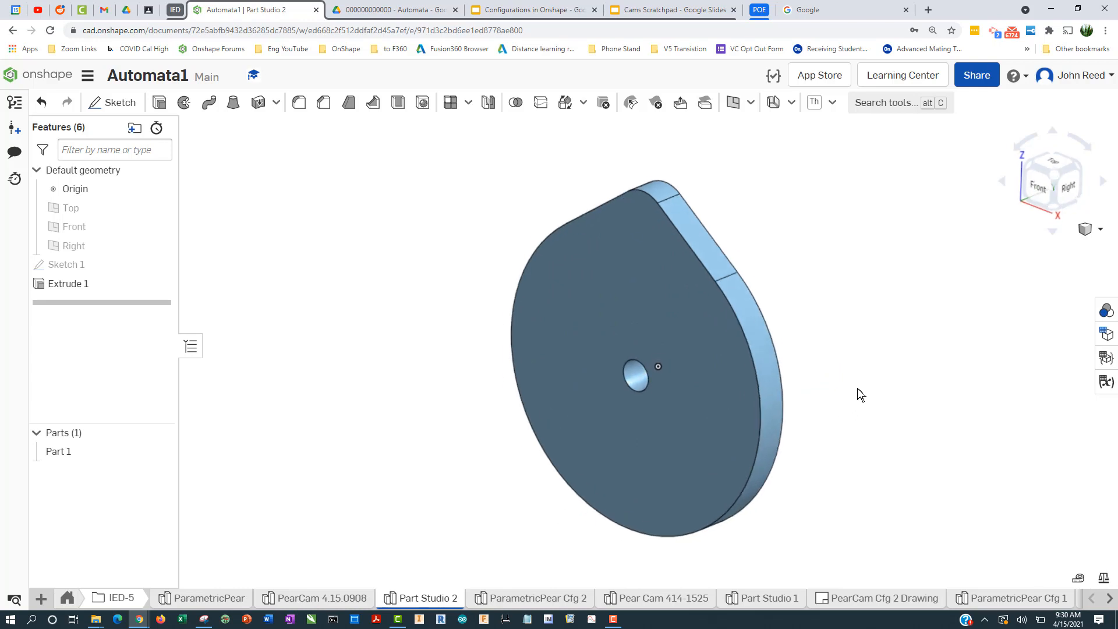
{"action": "right_click_drag", "start_coordinate": [858, 388], "coordinate": [761, 239]}
Step: Switch to the Kami cam handout, outline the list of five variables freehand, and return to the Onshape part studio
{"action": "key", "text": "alt+Tab"}
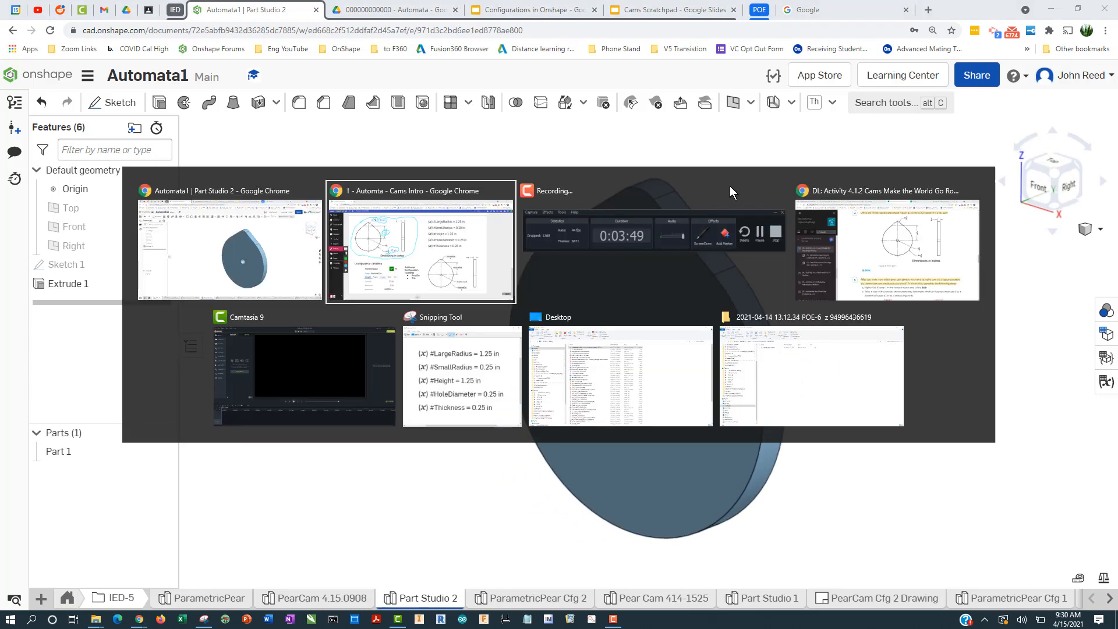
{"action": "mouse_move", "coordinate": [685, 108]}
{"action": "left_mouse_down"}
{"action": "mouse_move", "coordinate": [591, 169]}
{"action": "mouse_move", "coordinate": [589, 294]}
{"action": "mouse_move", "coordinate": [836, 300]}
{"action": "mouse_move", "coordinate": [841, 133]}
{"action": "mouse_move", "coordinate": [784, 108]}
{"action": "mouse_move", "coordinate": [724, 114]}
{"action": "left_mouse_up"}
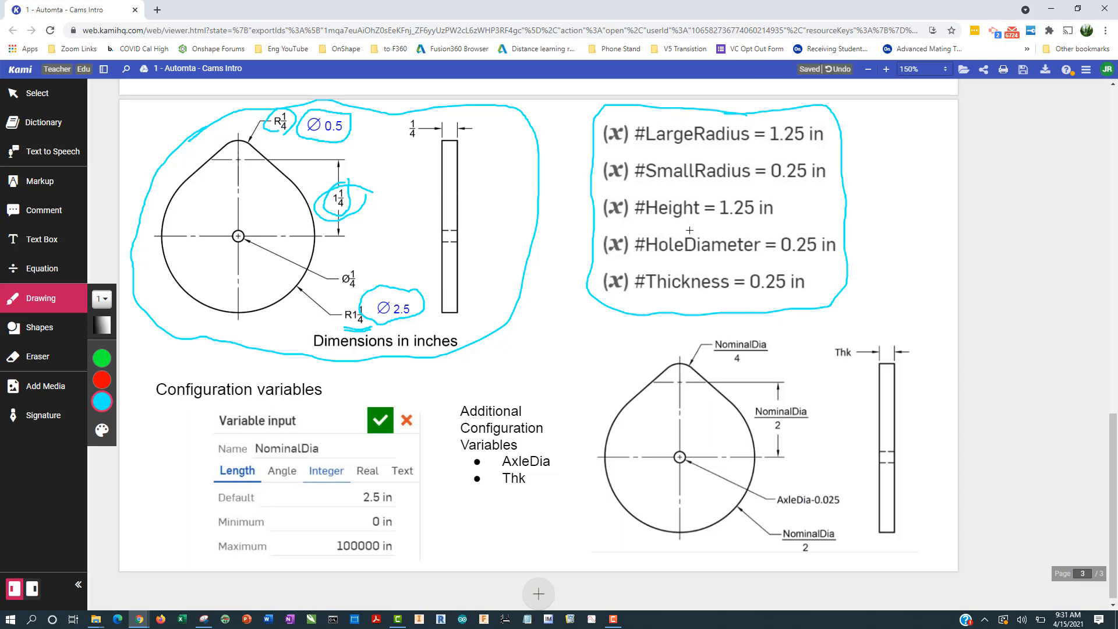
{"action": "key", "text": "alt+Tab"}
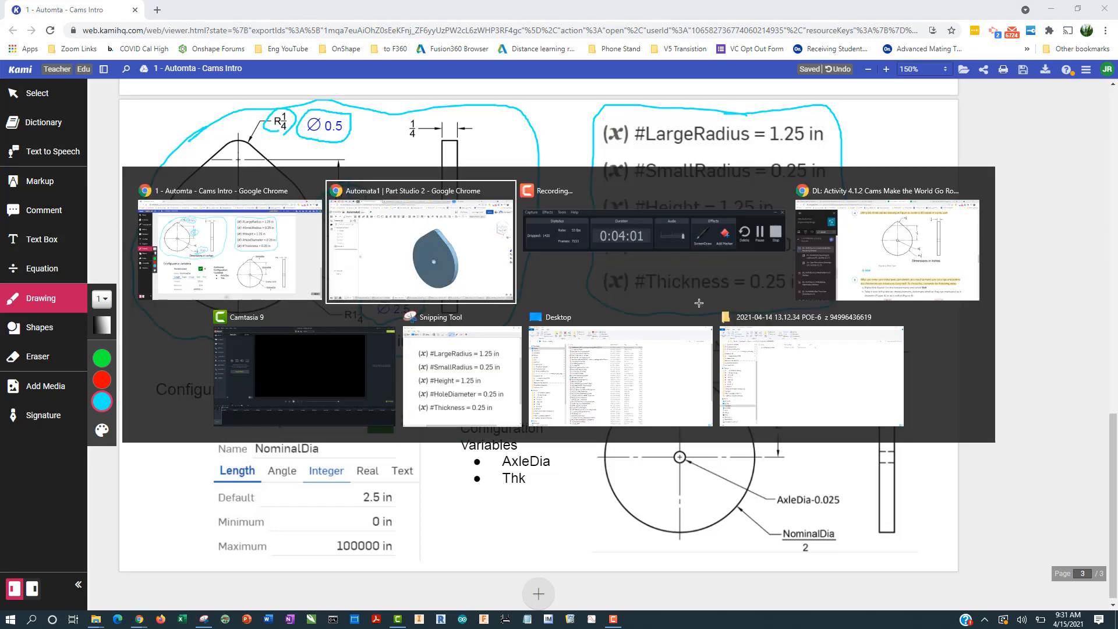
Step: Create a length variable named LargeRadius with a value of 1.25 in, checking it against the Kami handout
{"action": "left_click", "coordinate": [752, 105]}
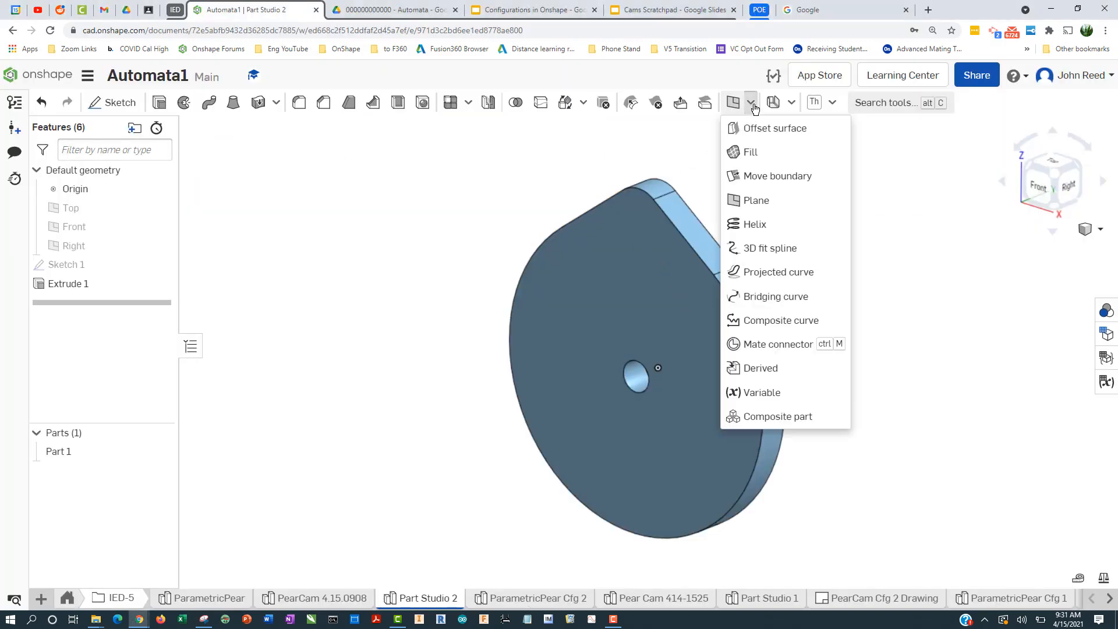
{"action": "left_click", "coordinate": [774, 394]}
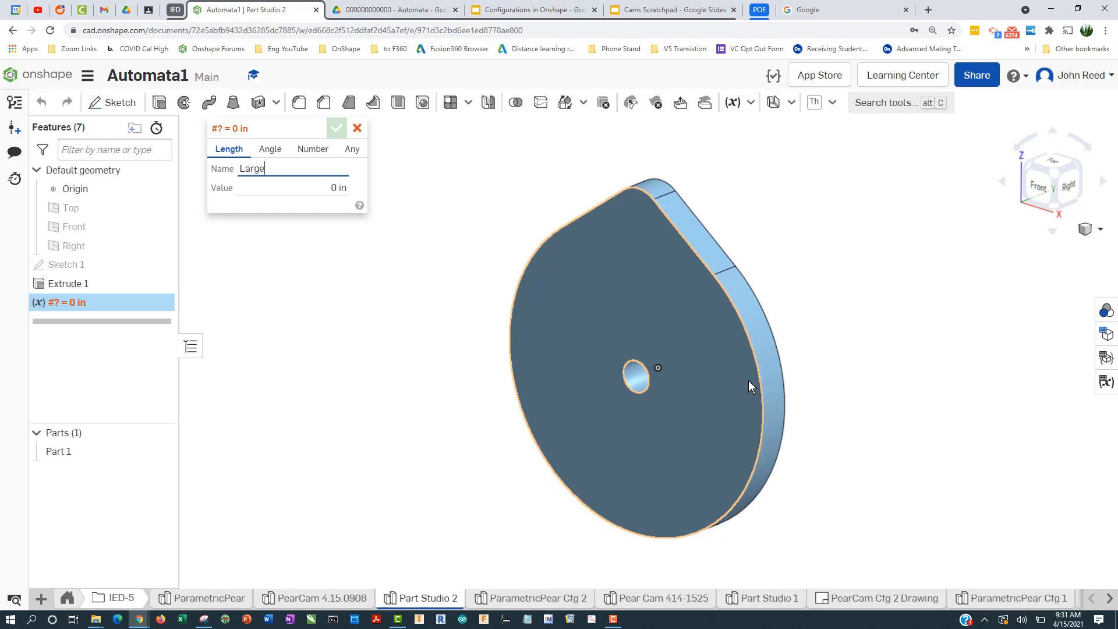
{"action": "type", "text": "LargeRadius"}
{"action": "key", "text": "Tab"}
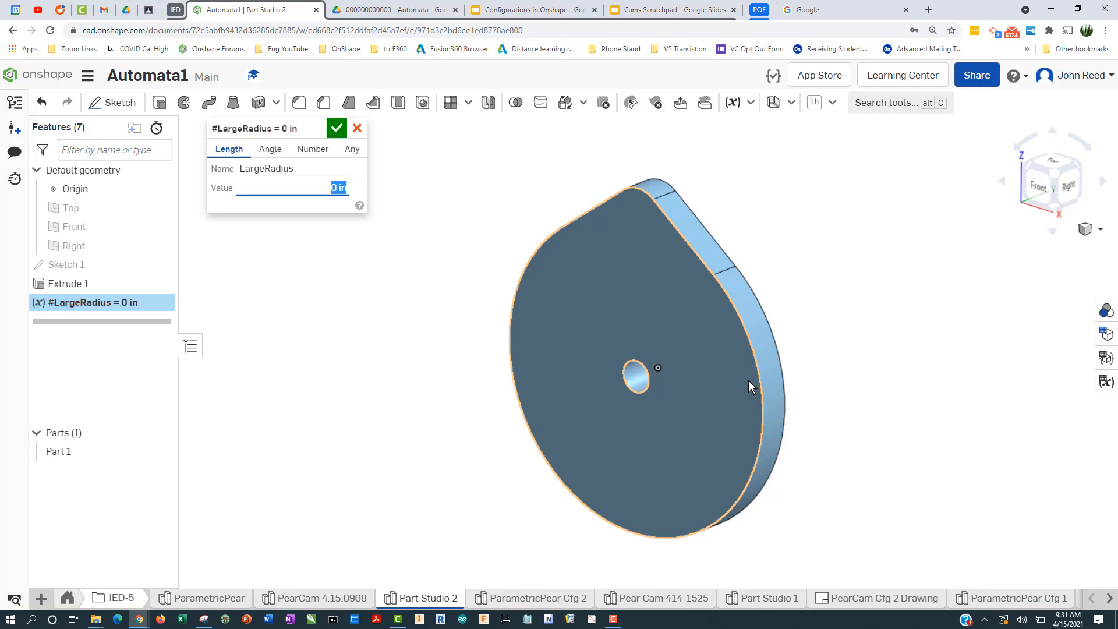
{"action": "type", "text": "1.25"}
{"action": "key", "text": "Return"}
{"action": "key", "text": "alt+Tab"}
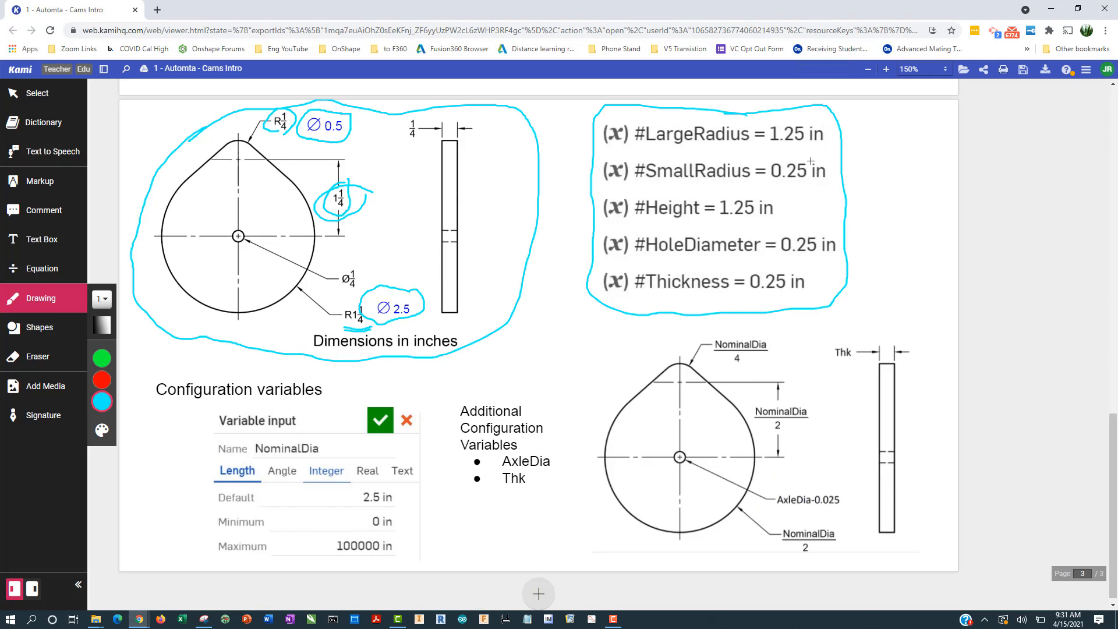
{"action": "key", "text": "alt+Tab"}
{"action": "left_click", "coordinate": [336, 128]}
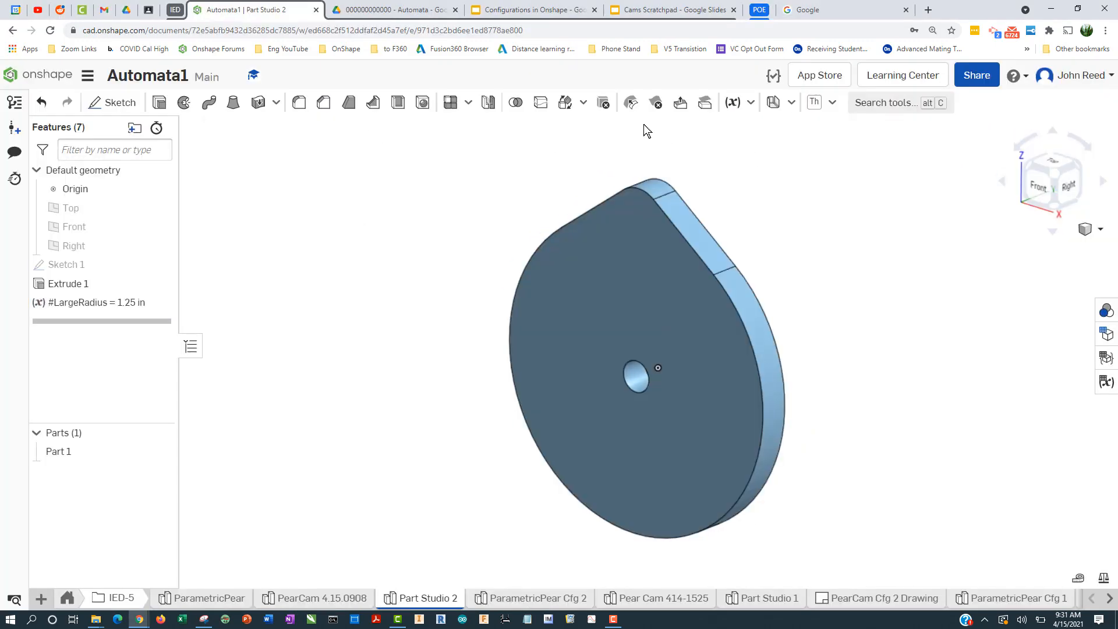
Step: Create a length variable named SmallRadius with a value of 0.25 in
{"action": "left_click", "coordinate": [733, 103]}
{"action": "type", "text": "Sm"}
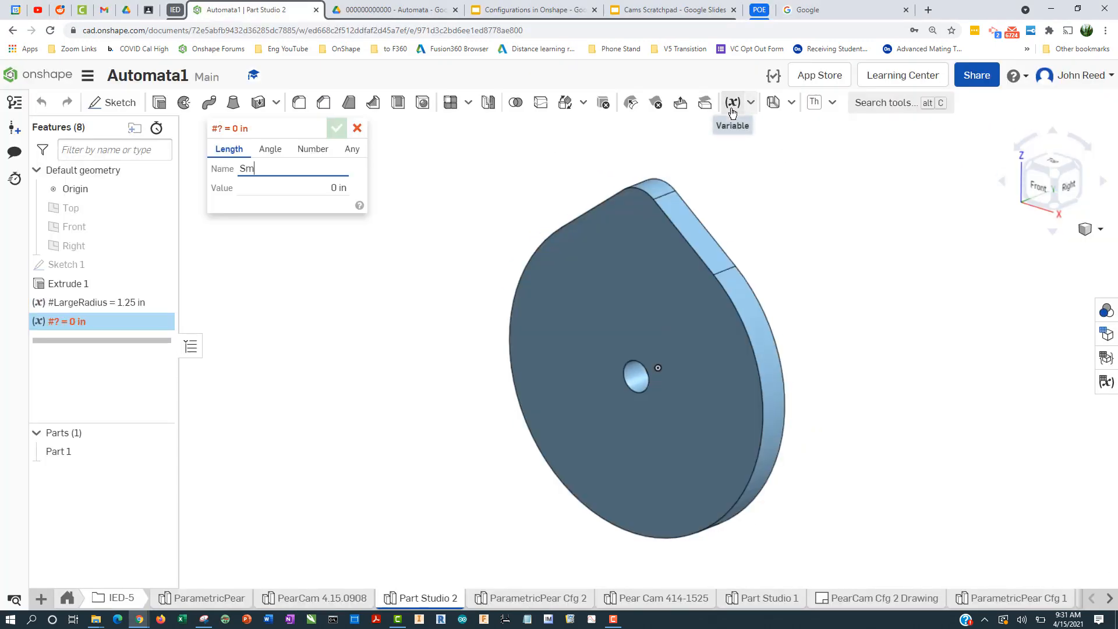
{"action": "type", "text": "allRadius"}
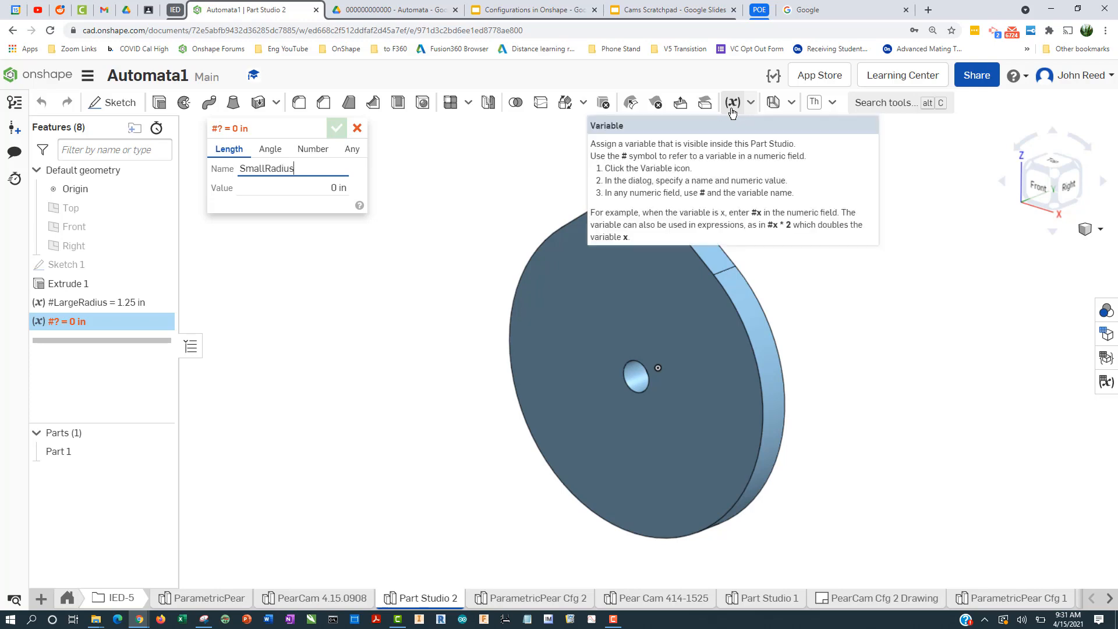
{"action": "key", "text": "Tab"}
{"action": "key", "text": "BackSpace"}
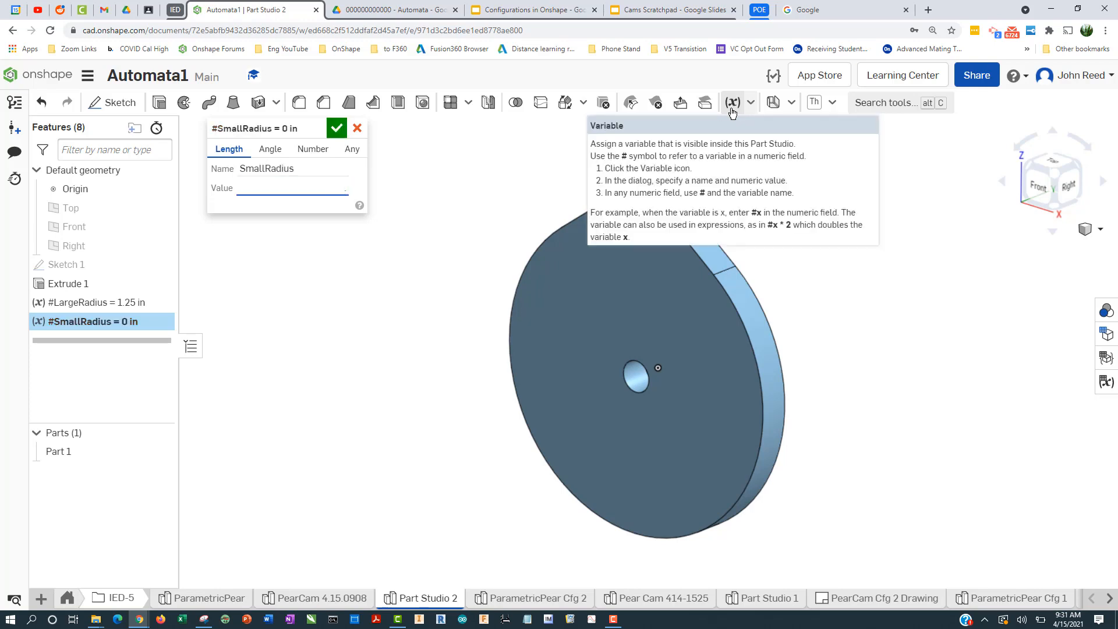
{"action": "type", "text": ".25"}
{"action": "key", "text": "Return"}
{"action": "left_click", "coordinate": [344, 128]}
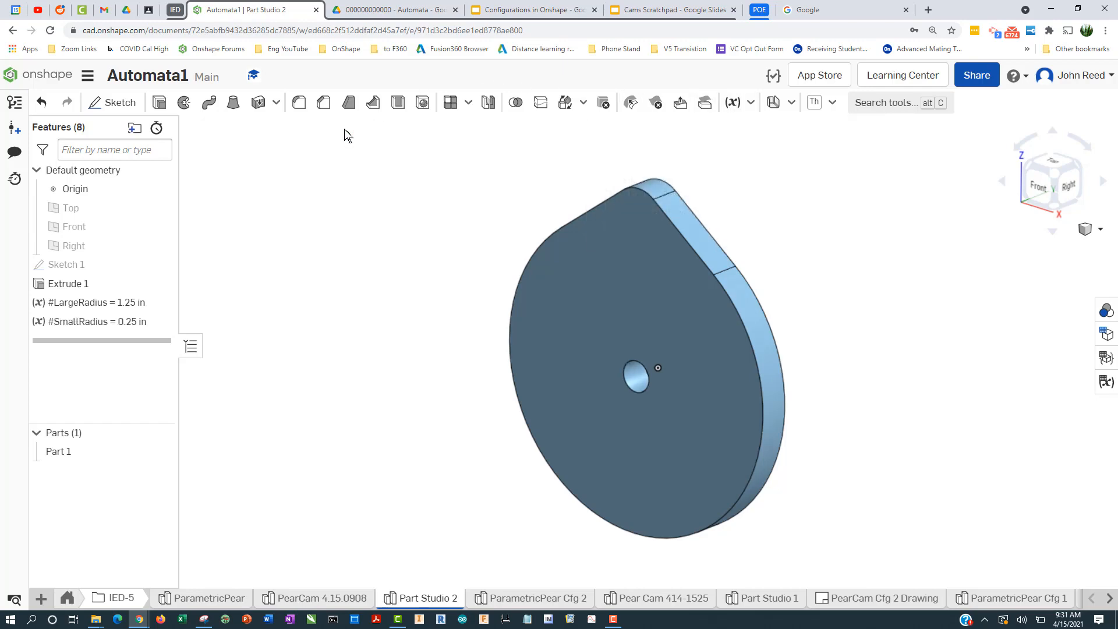
Step: Check the variable list in the Kami handout and create a length variable named Heigth with a value of 1.25 in
{"action": "key", "text": "alt+Tab"}
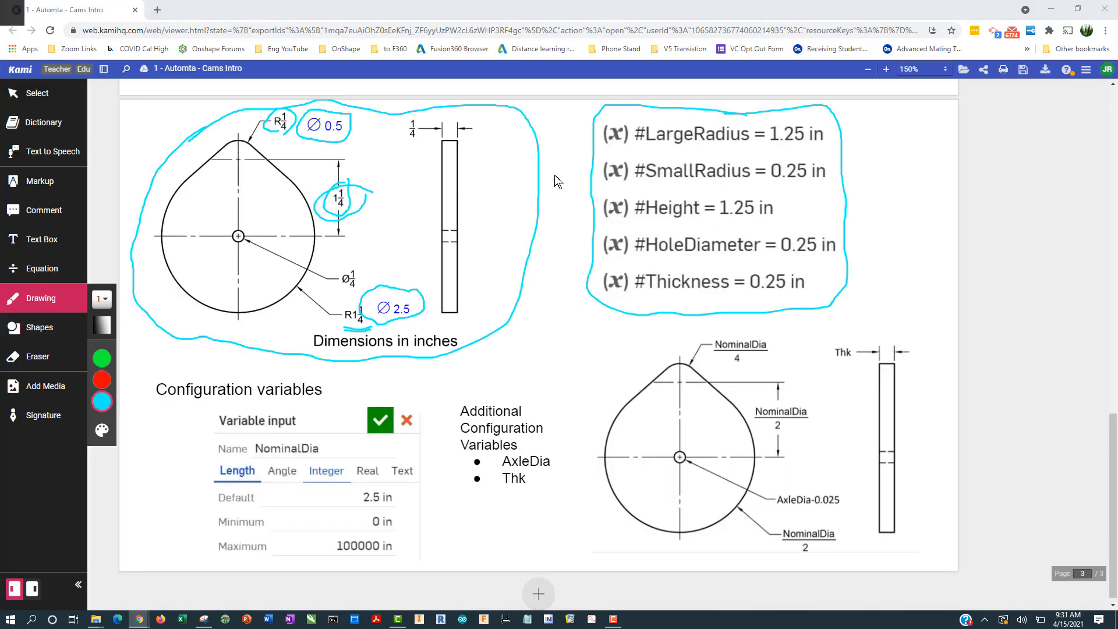
{"action": "key", "text": "alt+Tab"}
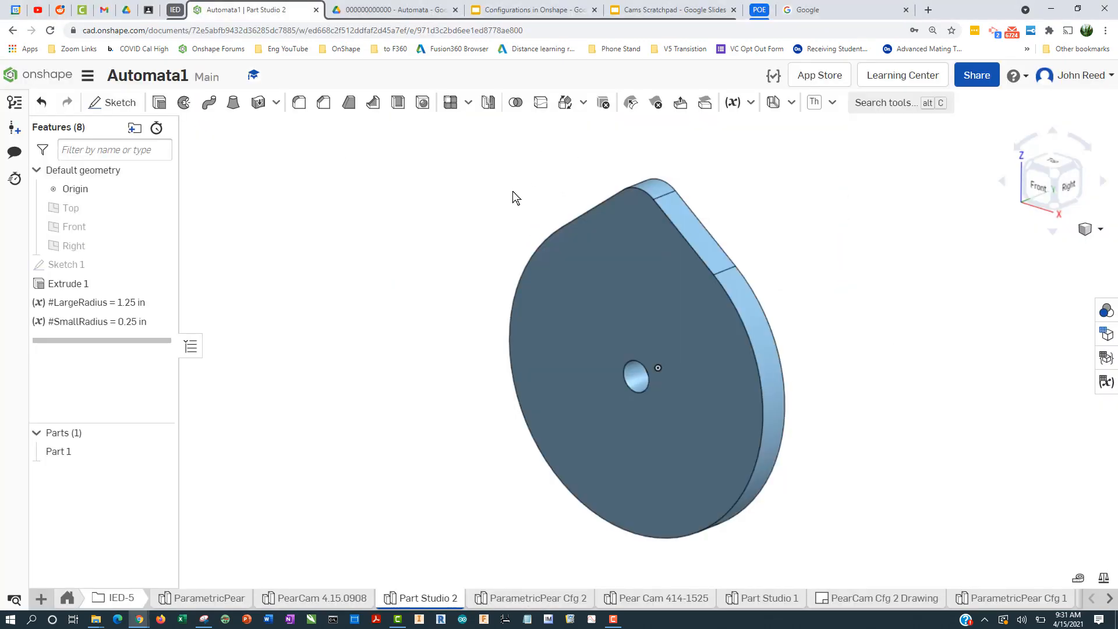
{"action": "left_click", "coordinate": [733, 103]}
{"action": "type", "text": "He"}
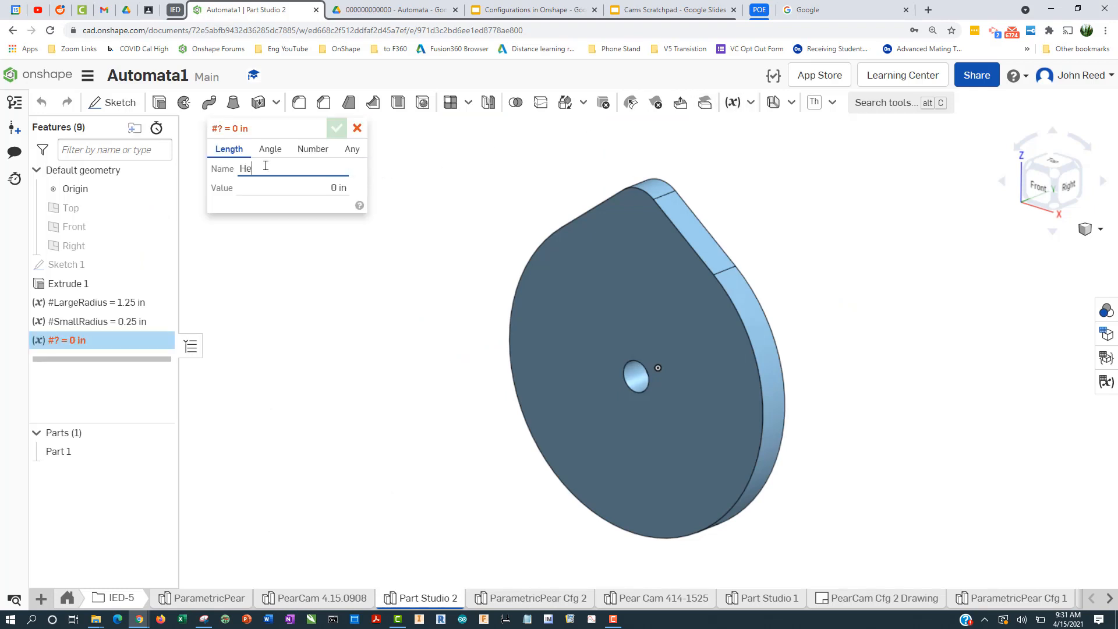
{"action": "type", "text": "igth"}
{"action": "key", "text": "Tab"}
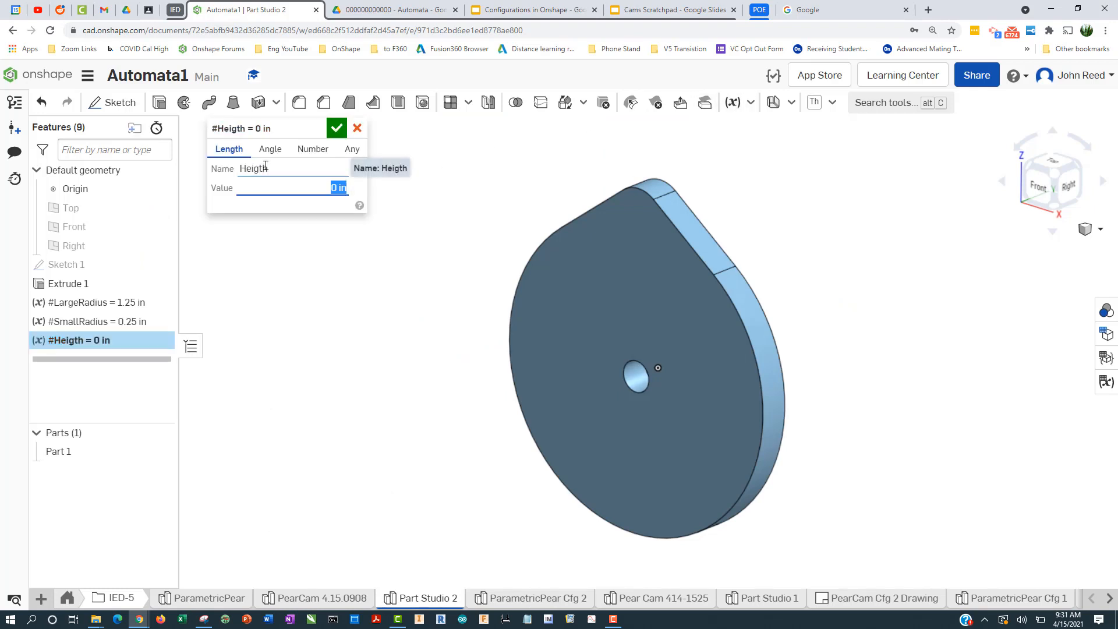
{"action": "type", "text": "1.25"}
{"action": "key", "text": "Return"}
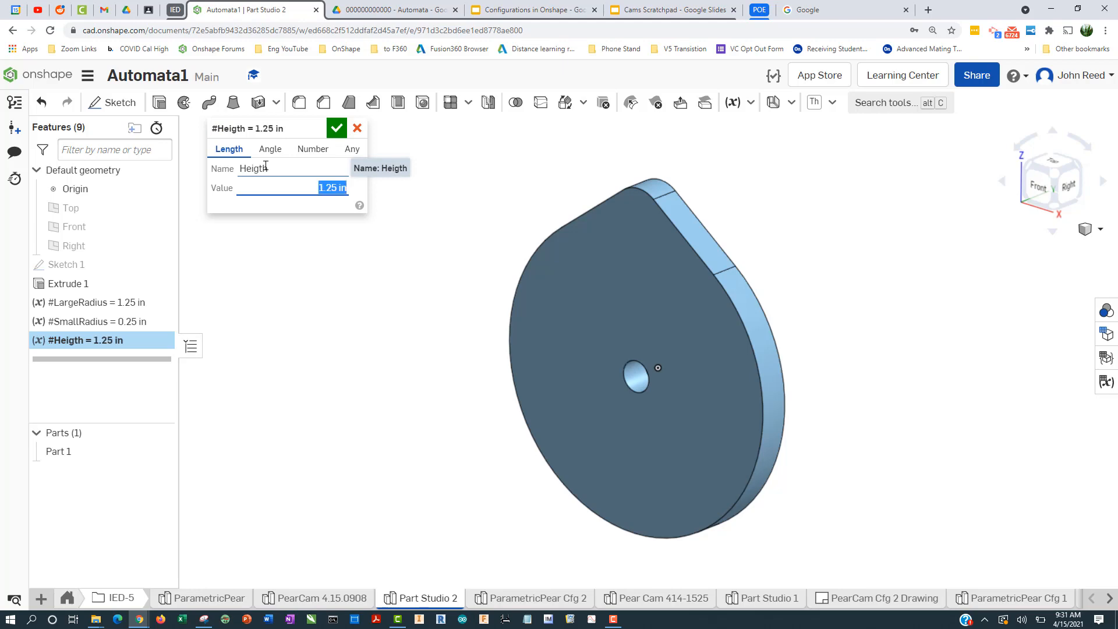
{"action": "left_click", "coordinate": [344, 131]}
Step: Check the Kami handout for the next variable and create a length variable named HoleDiameter with a value of 0.25 in
{"action": "key", "text": "alt+Tab"}
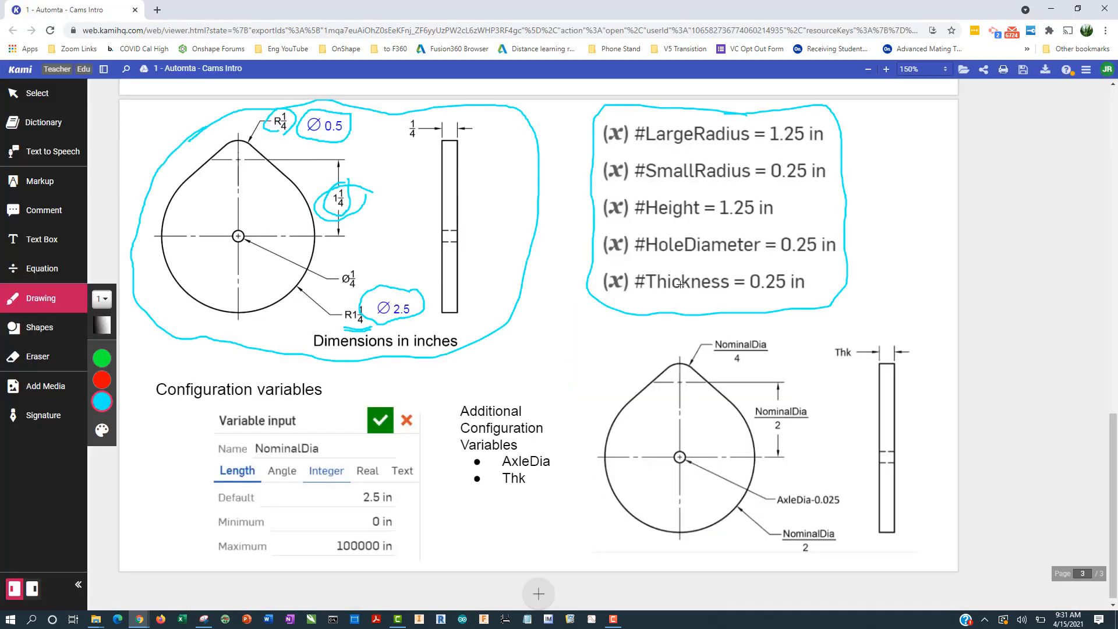
{"action": "key", "text": "alt+Tab"}
{"action": "left_click", "coordinate": [732, 112]}
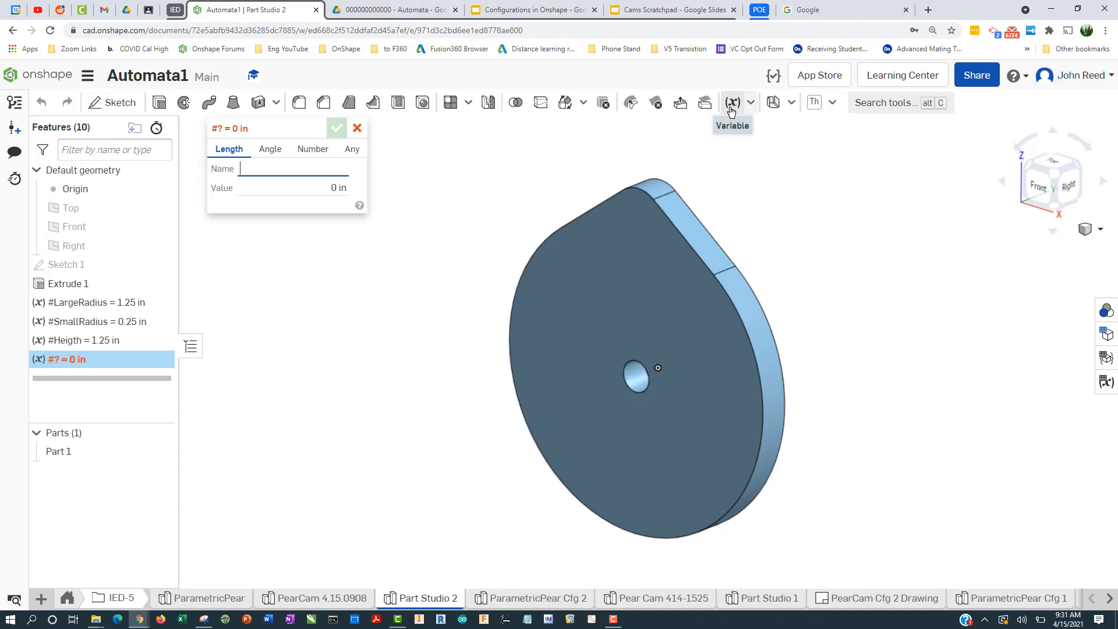
{"action": "type", "text": "HoleDiam"}
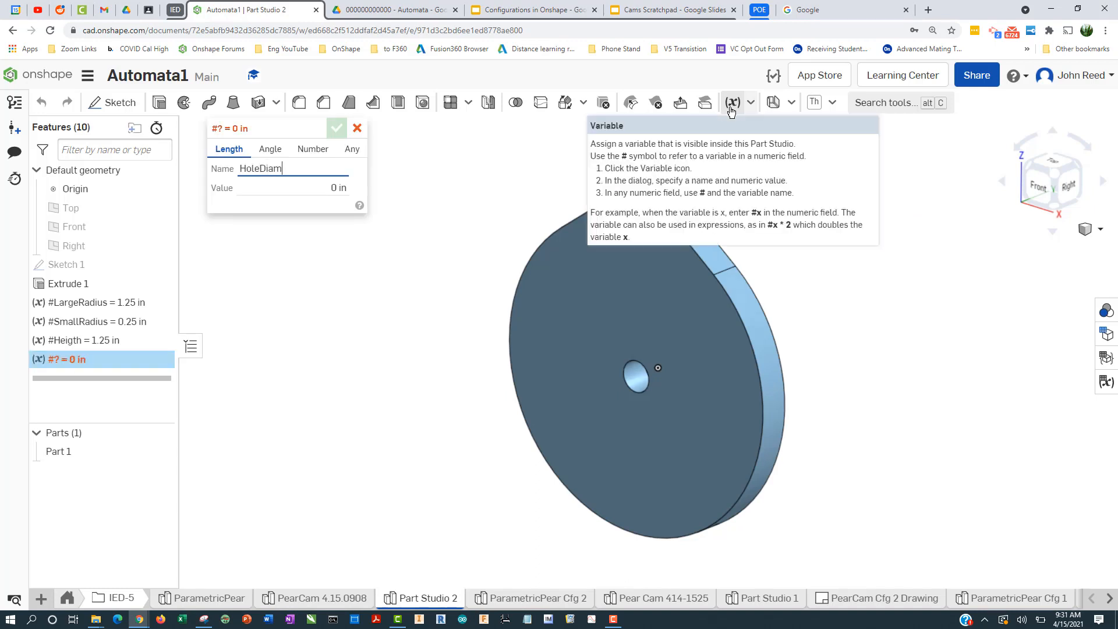
{"action": "type", "text": "eter"}
{"action": "key", "text": "Tab"}
{"action": "key", "text": "BackSpace"}
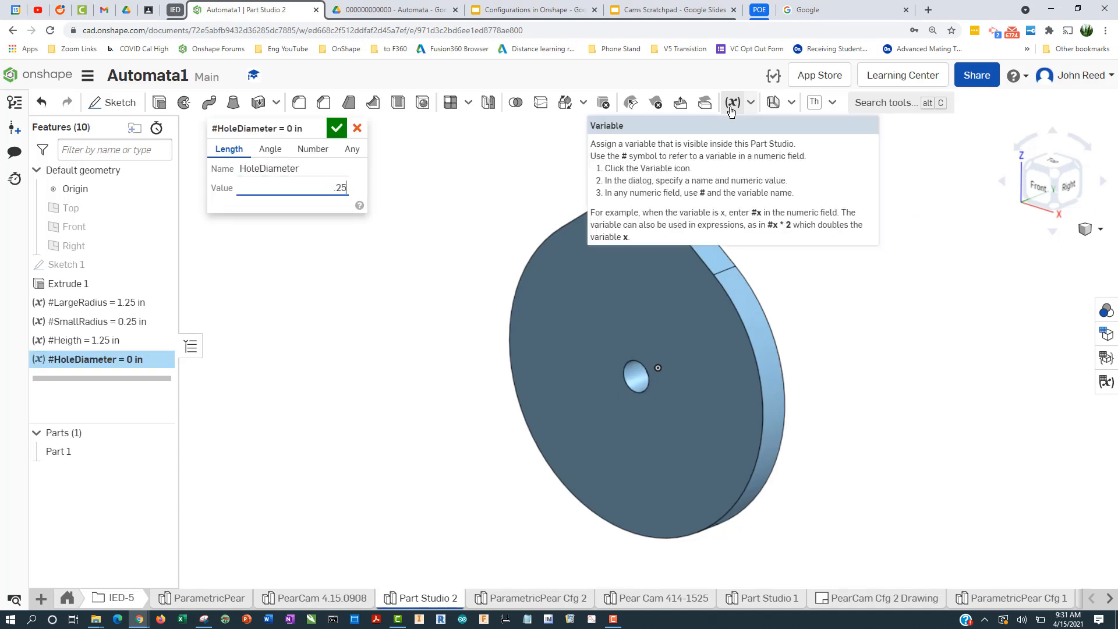
{"action": "key", "text": "Return"}
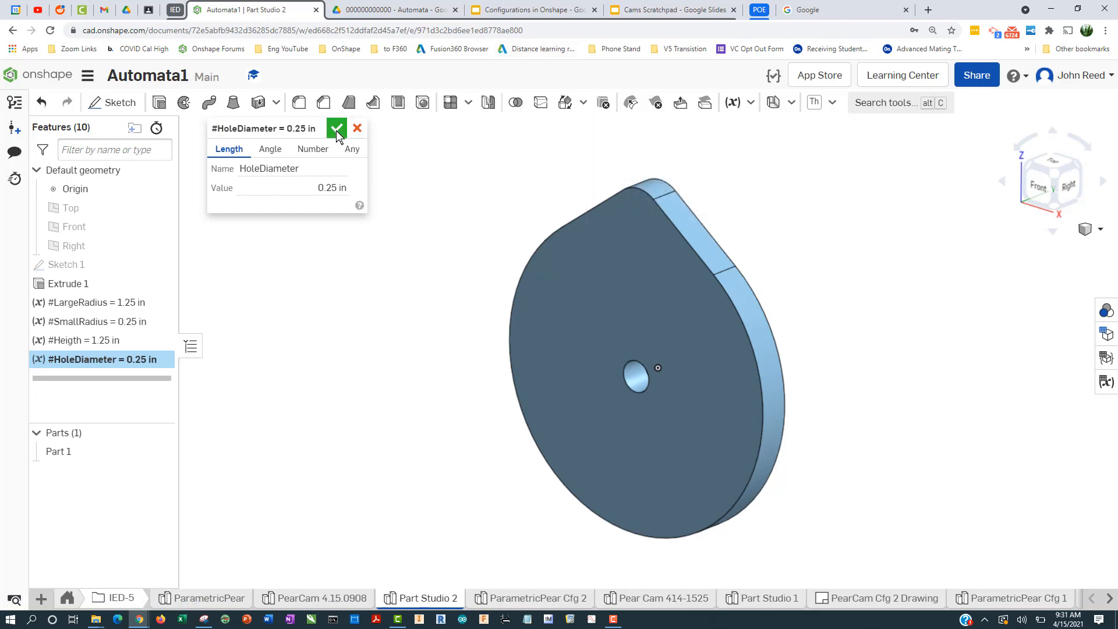
{"action": "left_click", "coordinate": [336, 130]}
Step: Create a length variable named Thickness with a value of 0.25 in, checking its name in the Kami handout
{"action": "left_click", "coordinate": [734, 104]}
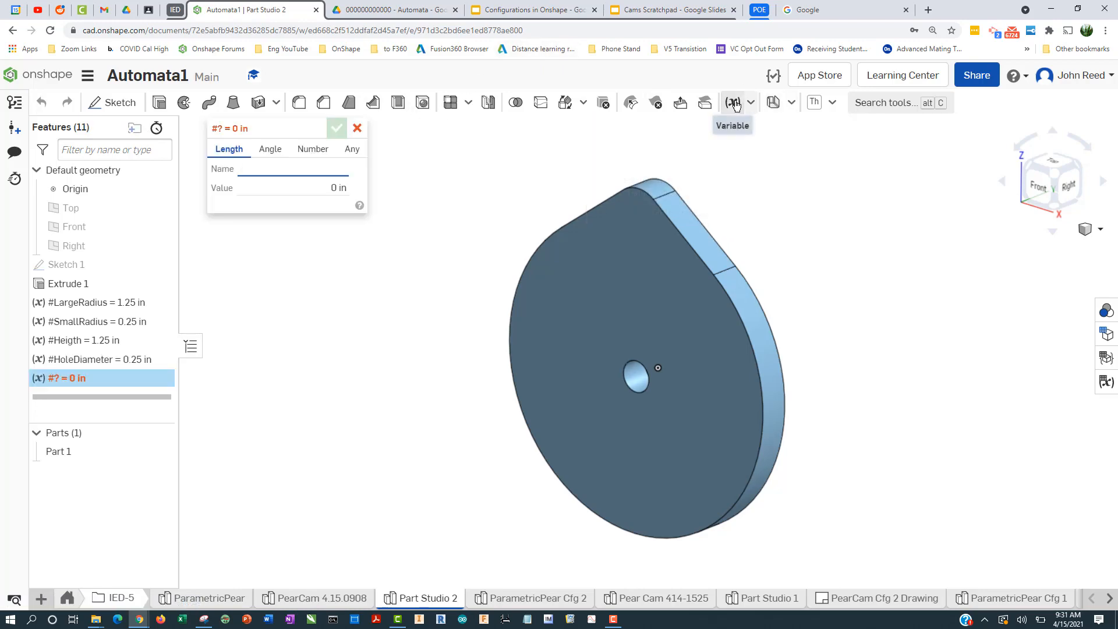
{"action": "key", "text": "alt+Tab"}
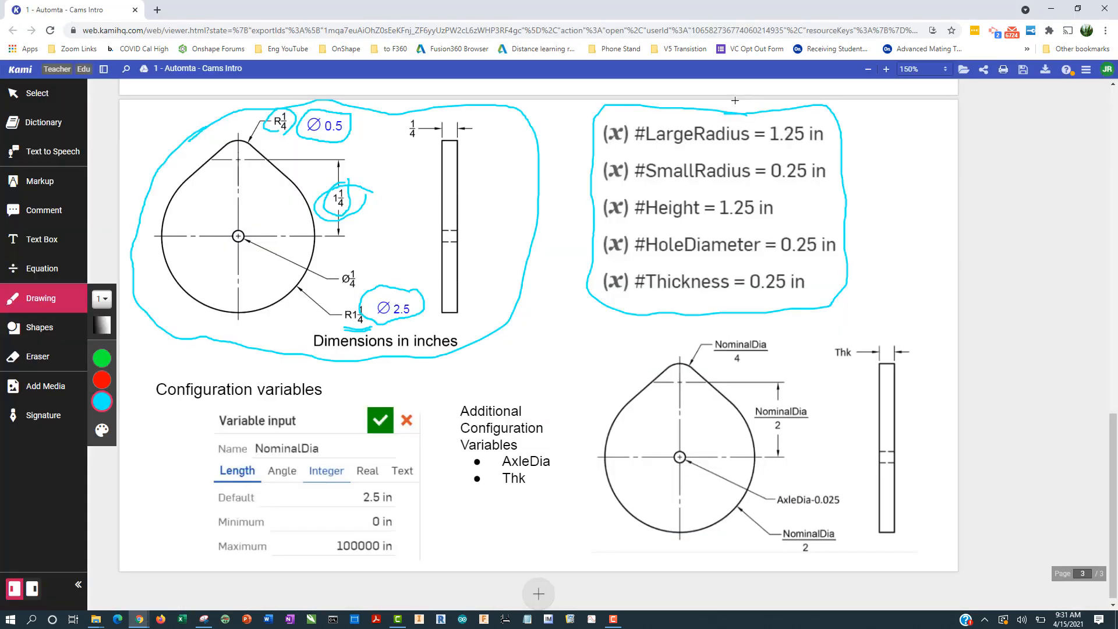
{"action": "key", "text": "alt+Tab"}
{"action": "type", "text": "Thickness"}
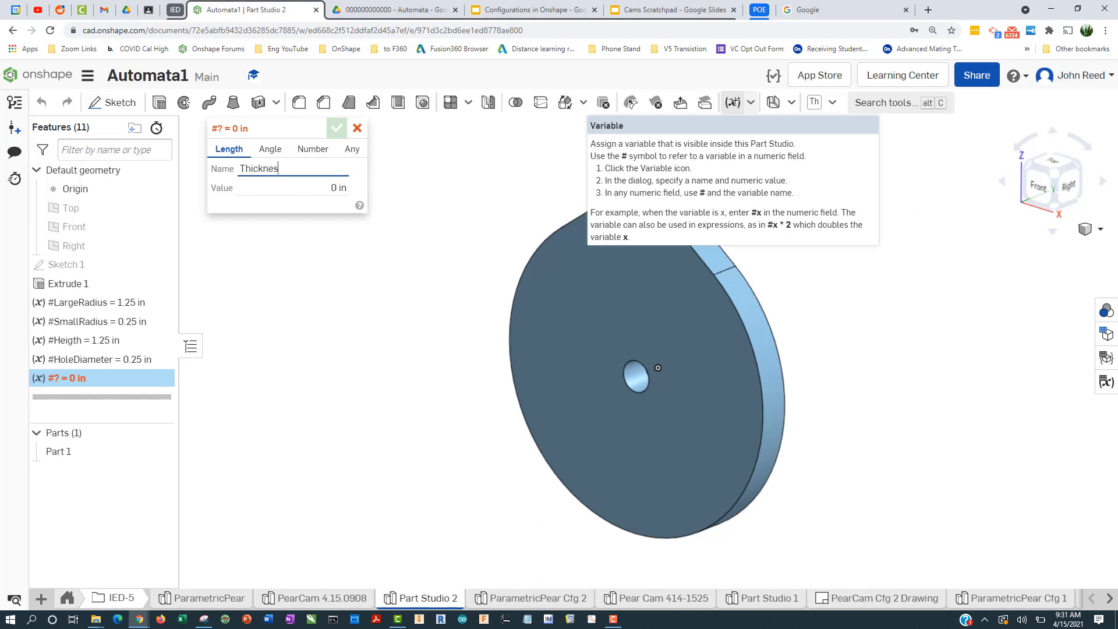
{"action": "key", "text": "Tab"}
{"action": "type", "text": ".2"}
{"action": "key", "text": "Return"}
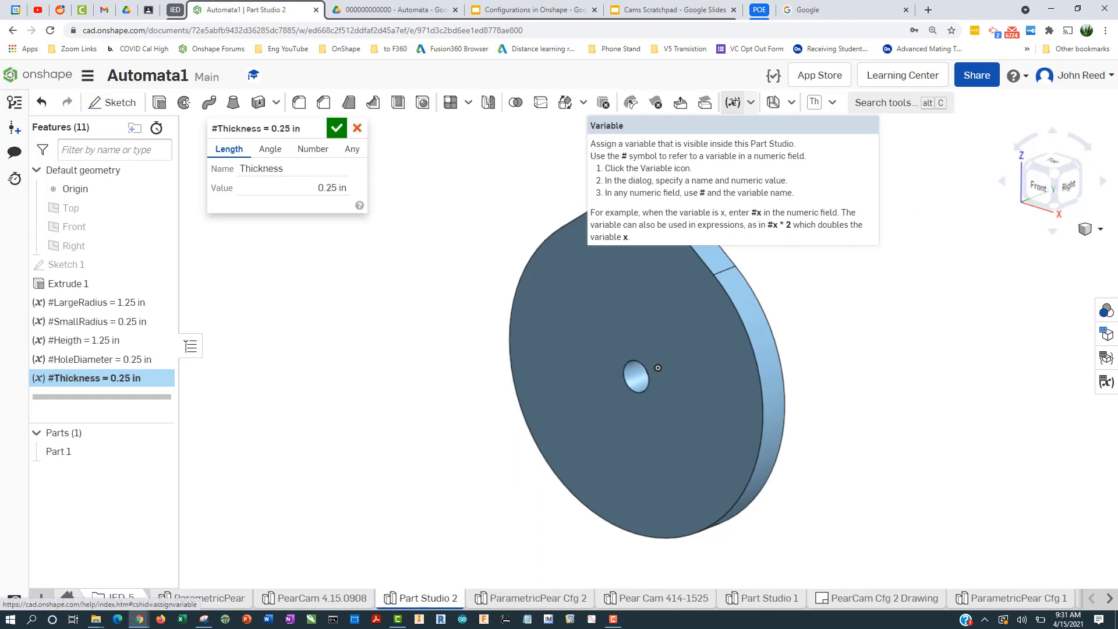
{"action": "left_click", "coordinate": [337, 129]}
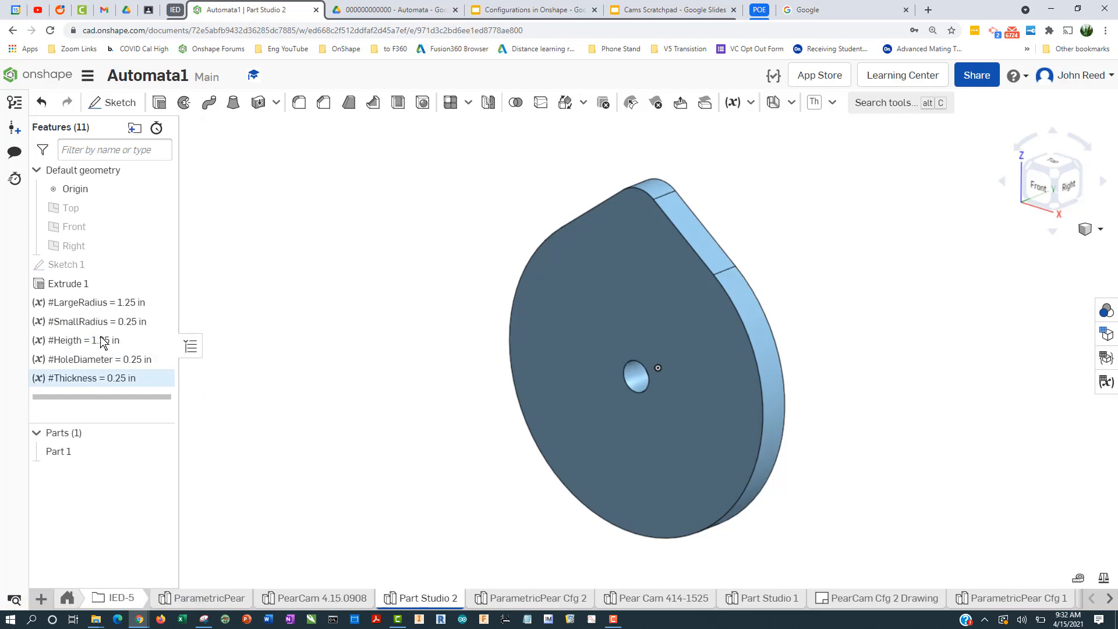
Step: Move all five variables, from LargeRadius to Thickness, above Sketch 1 in the feature list
{"action": "left_click", "coordinate": [105, 298]}
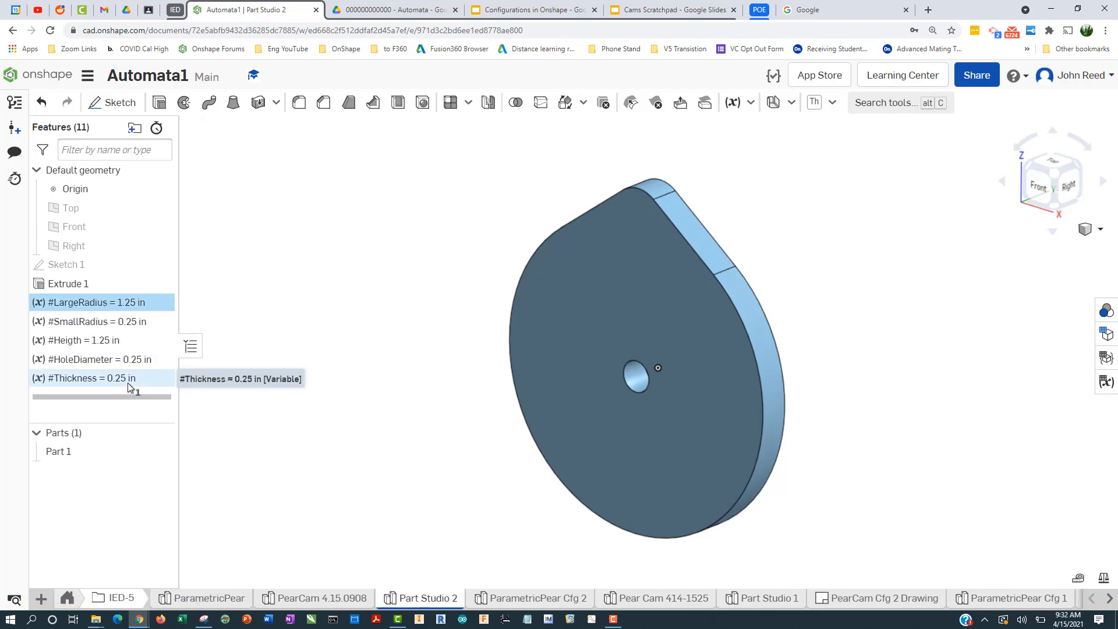
{"action": "left_click", "coordinate": [128, 383], "text": "shift"}
{"action": "left_click_drag", "start_coordinate": [113, 305], "coordinate": [115, 263]}
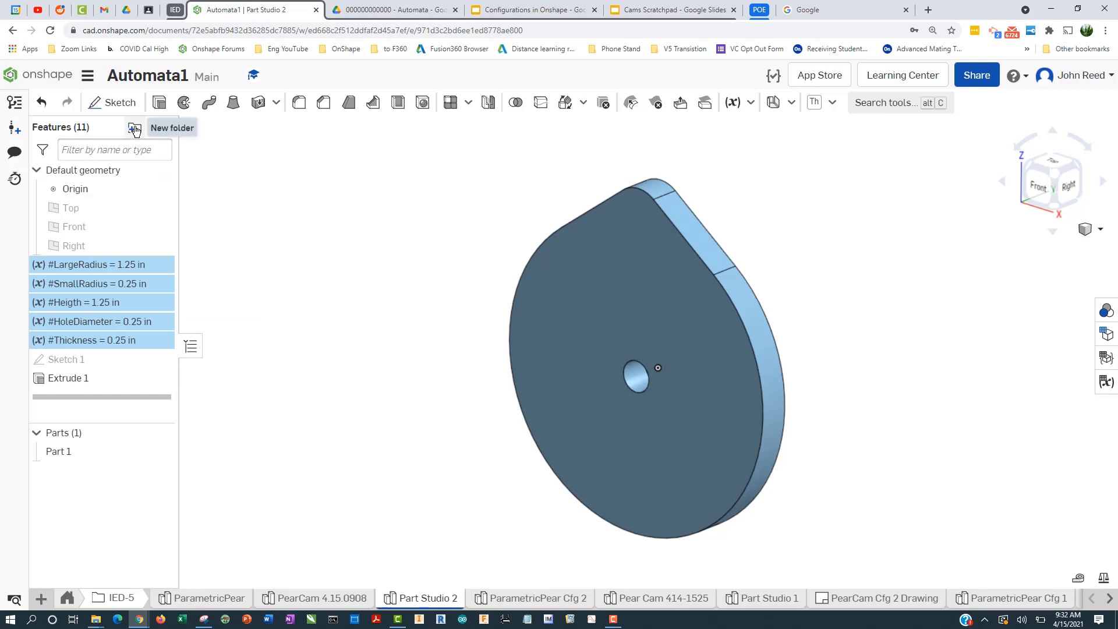
Step: Group the five selected variables in a new folder named Variables and expand the folder
{"action": "left_click", "coordinate": [134, 129]}
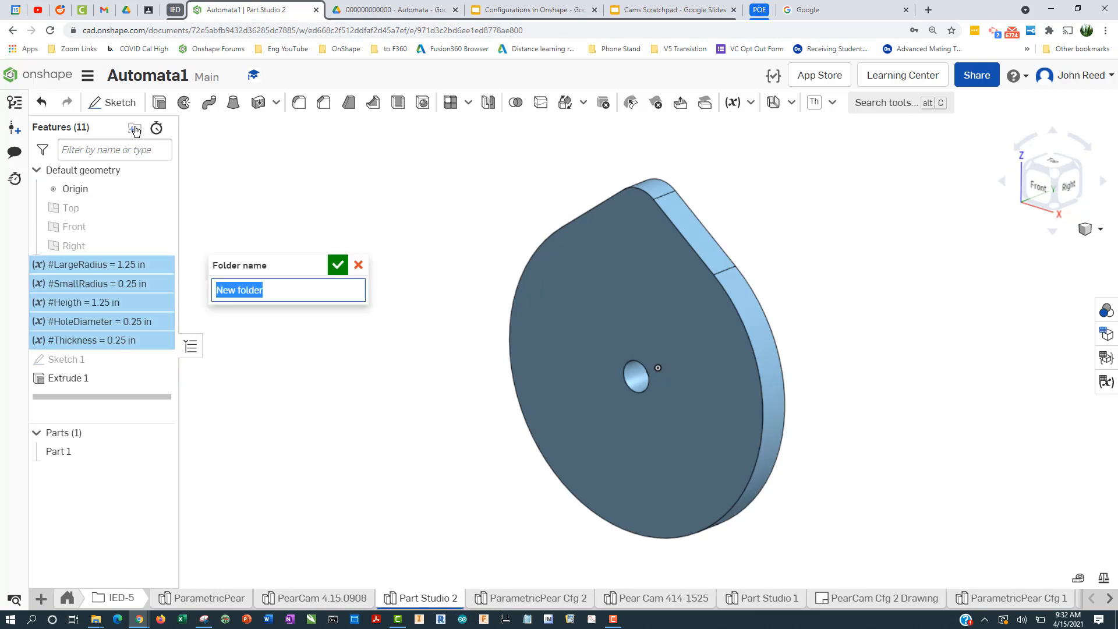
{"action": "type", "text": "Variabl"}
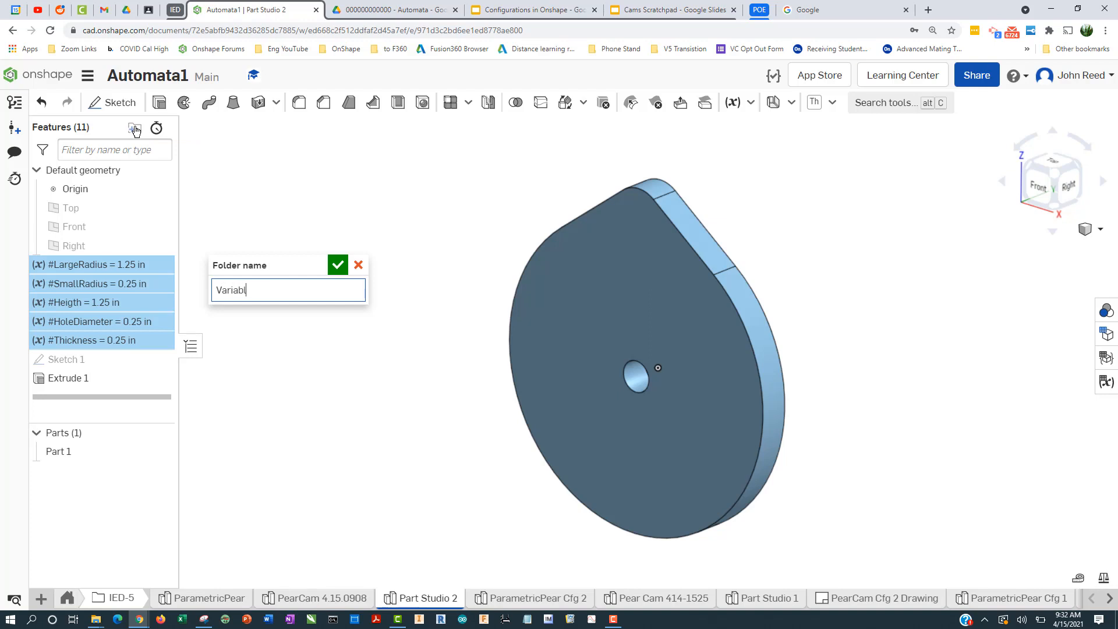
{"action": "type", "text": "es"}
{"action": "key", "text": "Return"}
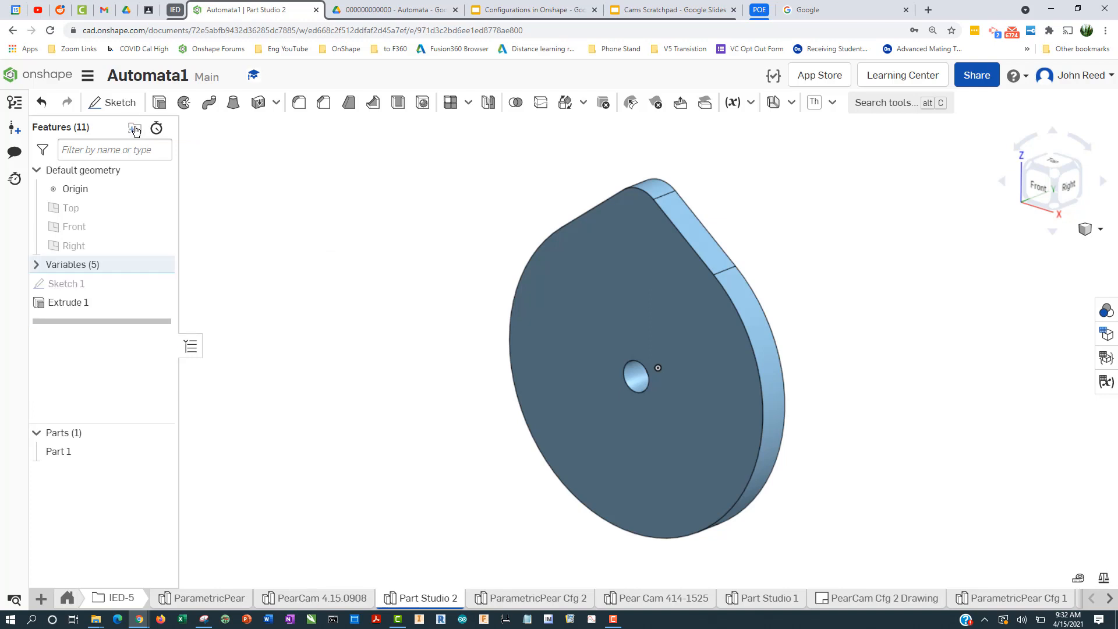
{"action": "left_click", "coordinate": [36, 265]}
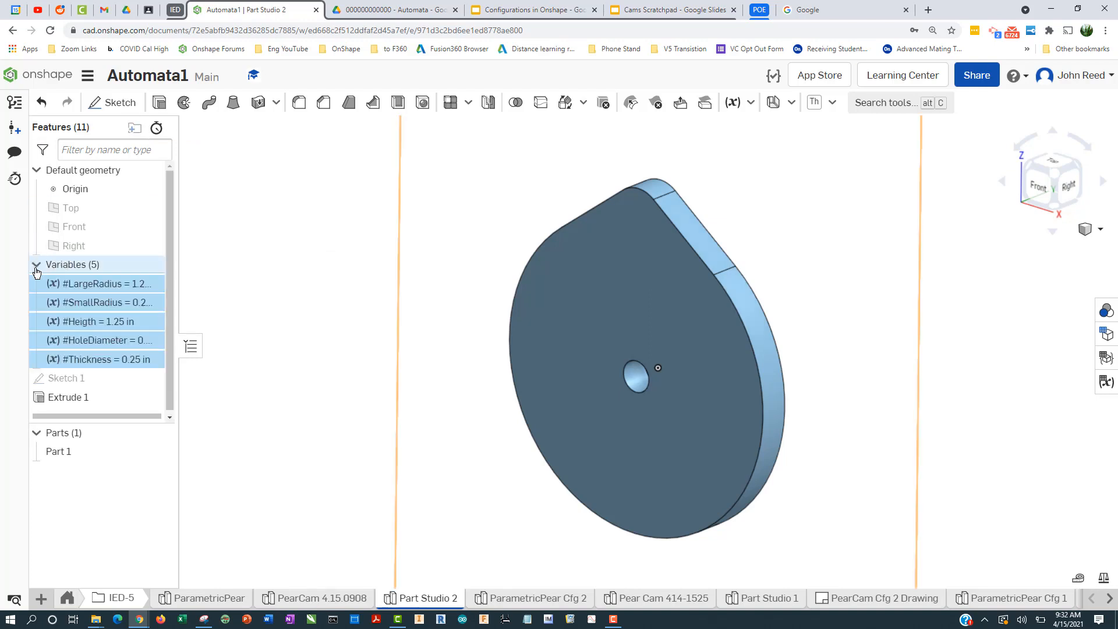
Step: Widen the feature list to show the full variable names and link the large arc's radius in Sketch 1 to #LargeRadius
{"action": "left_click", "coordinate": [287, 294]}
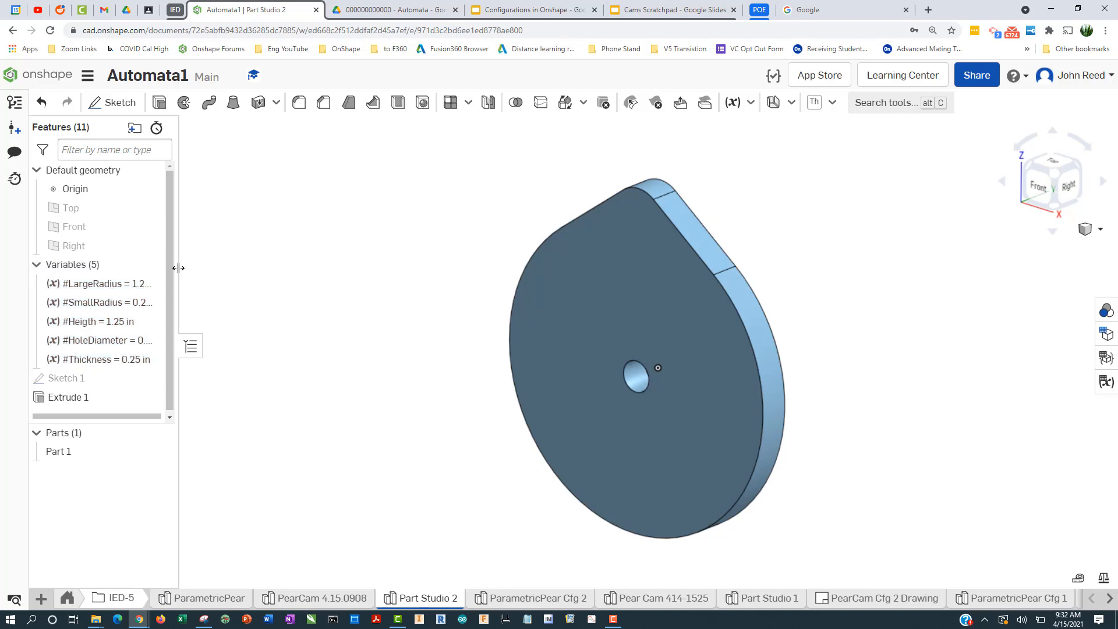
{"action": "left_click_drag", "start_coordinate": [179, 268], "coordinate": [256, 274]}
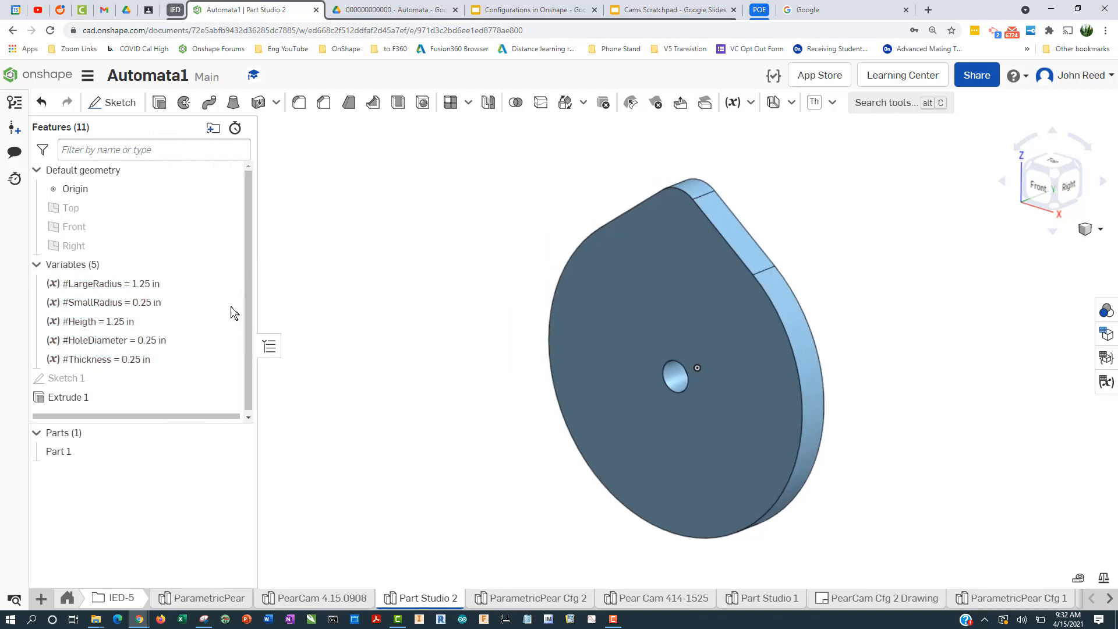
{"action": "double_click", "coordinate": [132, 378]}
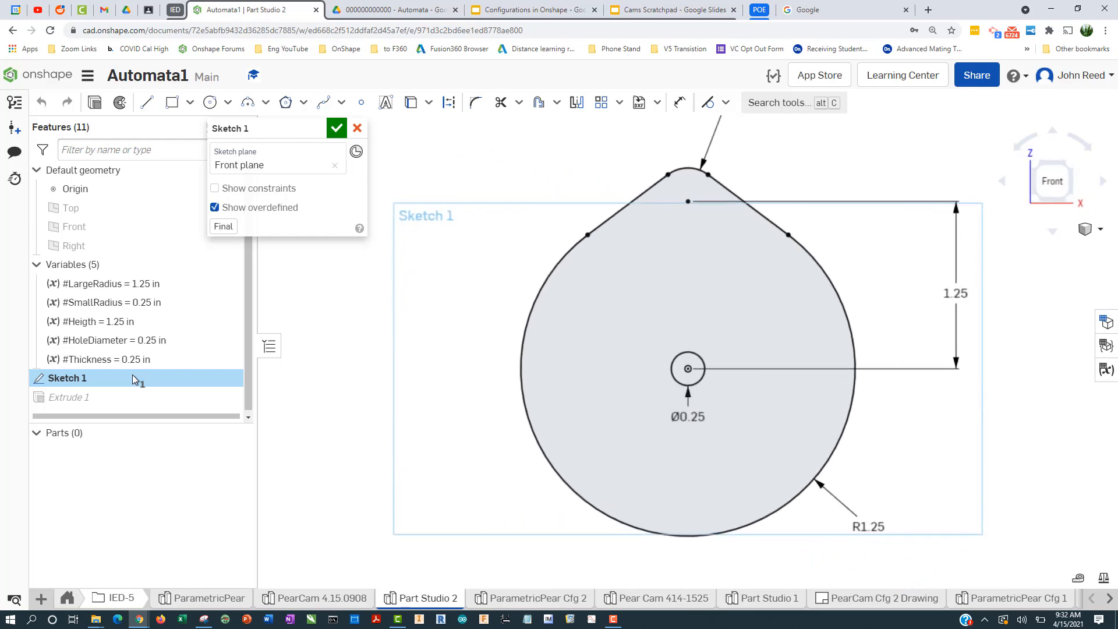
{"action": "scroll", "coordinate": [512, 323], "scroll_direction": "up", "scroll_amount": 1}
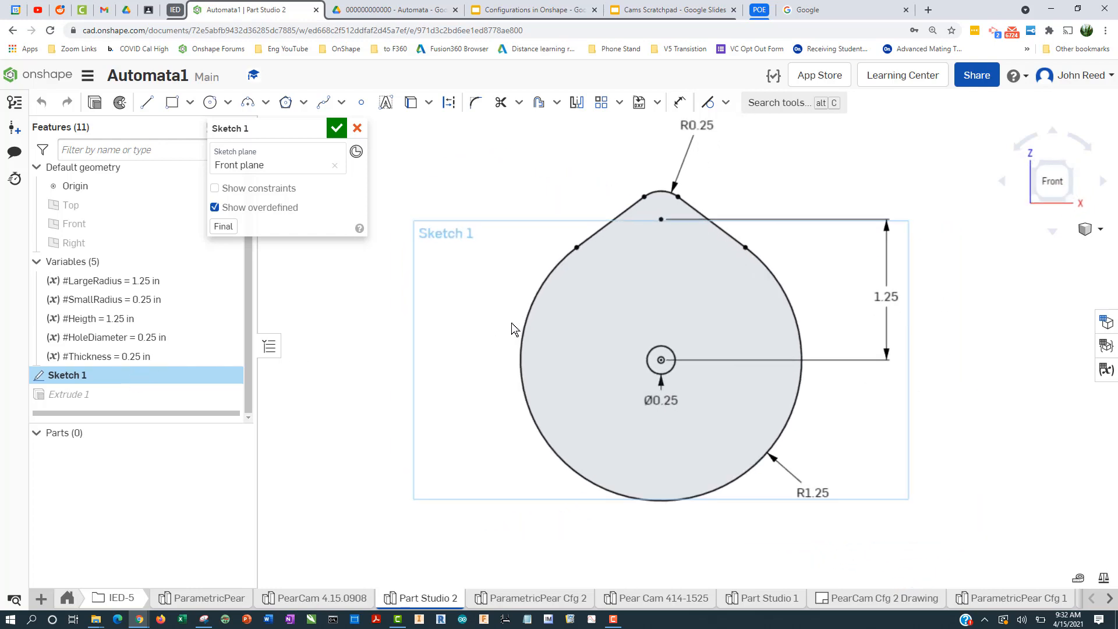
{"action": "scroll", "coordinate": [512, 323], "scroll_direction": "up", "scroll_amount": 1}
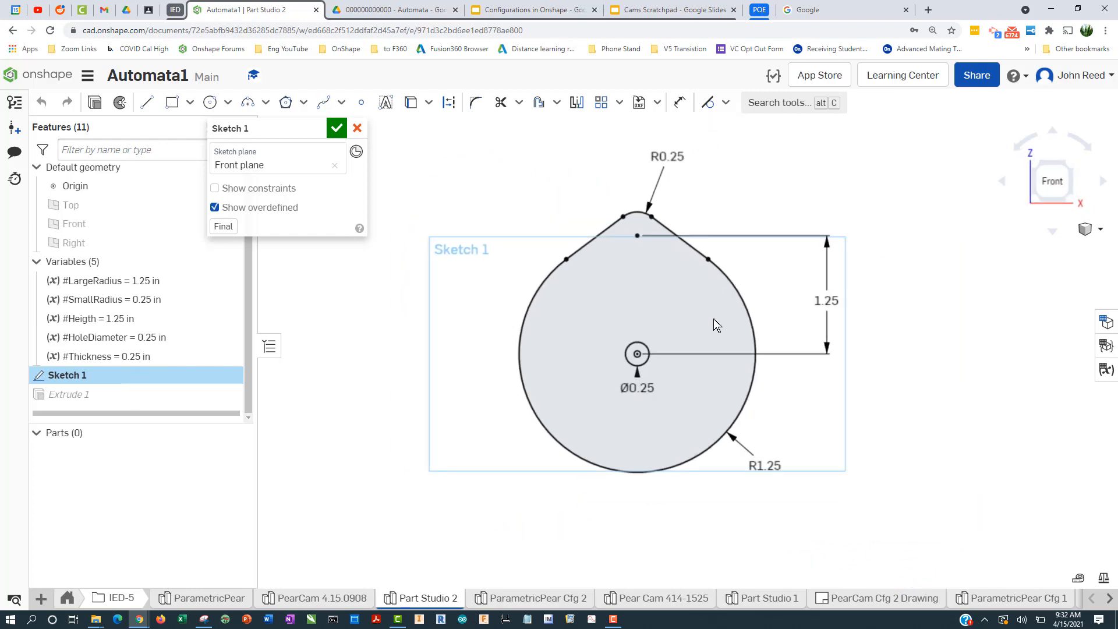
{"action": "double_click", "coordinate": [764, 465]}
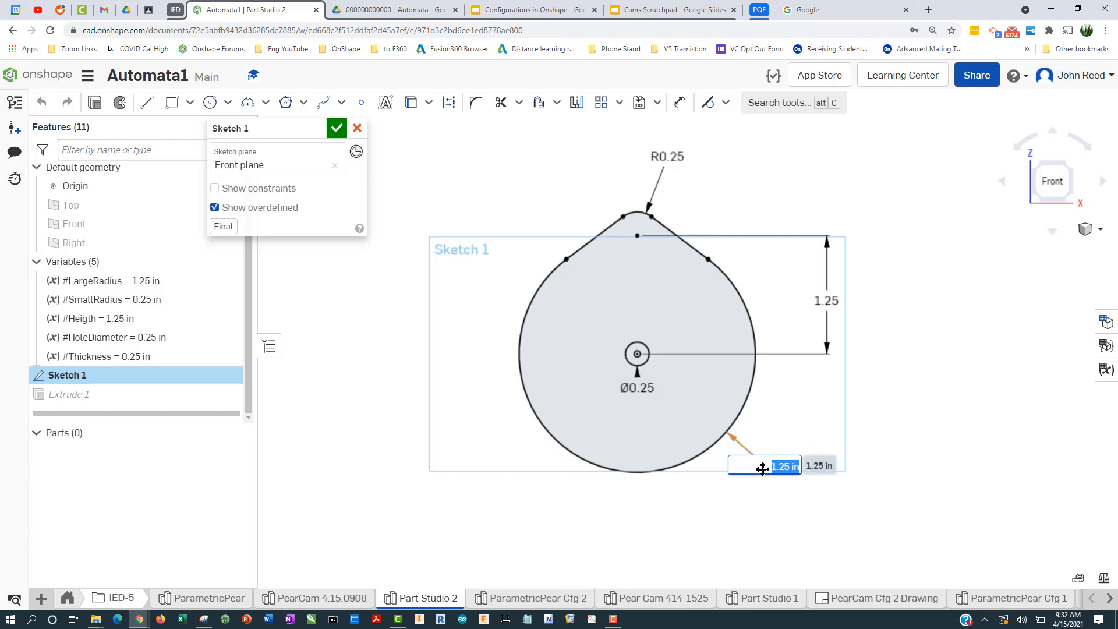
{"action": "type", "text": "L"}
{"action": "left_click", "coordinate": [780, 401]}
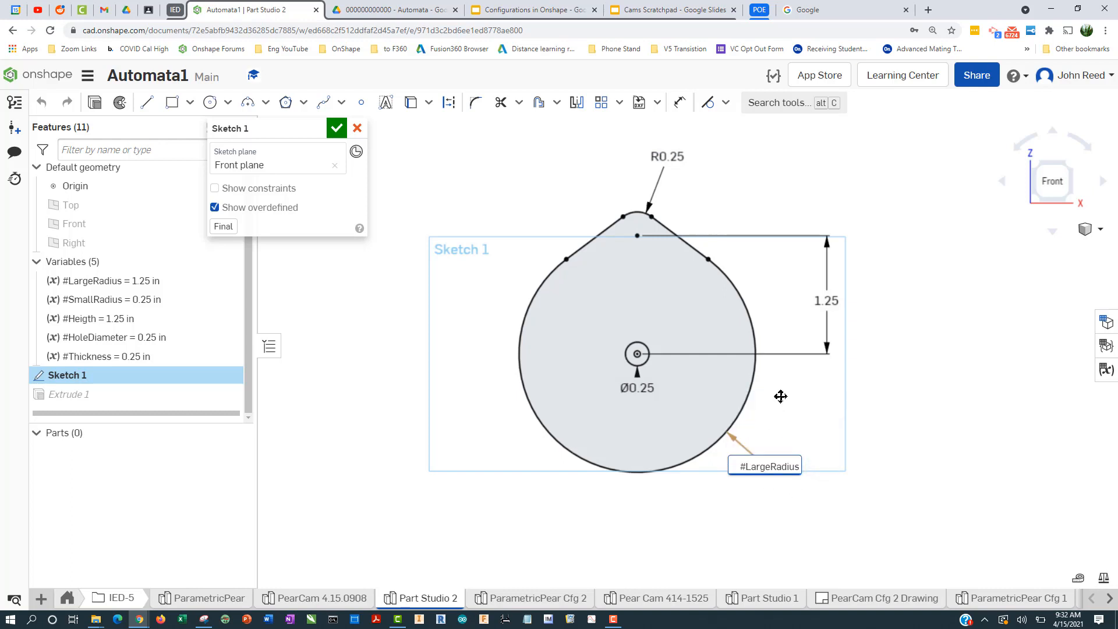
{"action": "key", "text": "Return"}
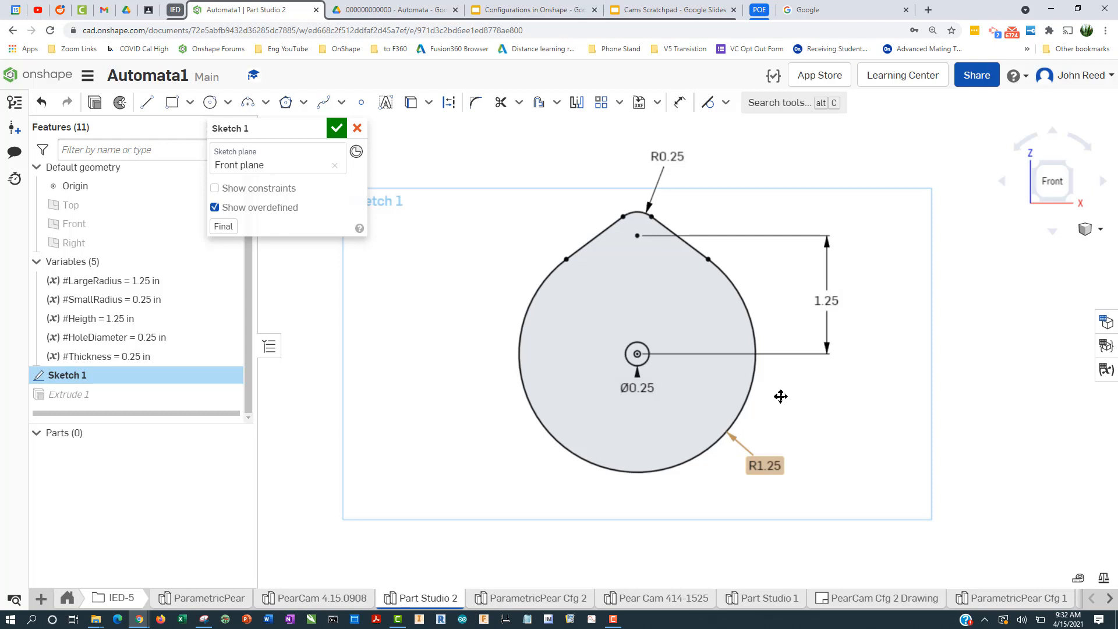
Step: Link the radius dimension of the small arc at the cam's tip to the #SmallRadius variable
{"action": "double_click", "coordinate": [667, 156]}
{"action": "type", "text": "s"}
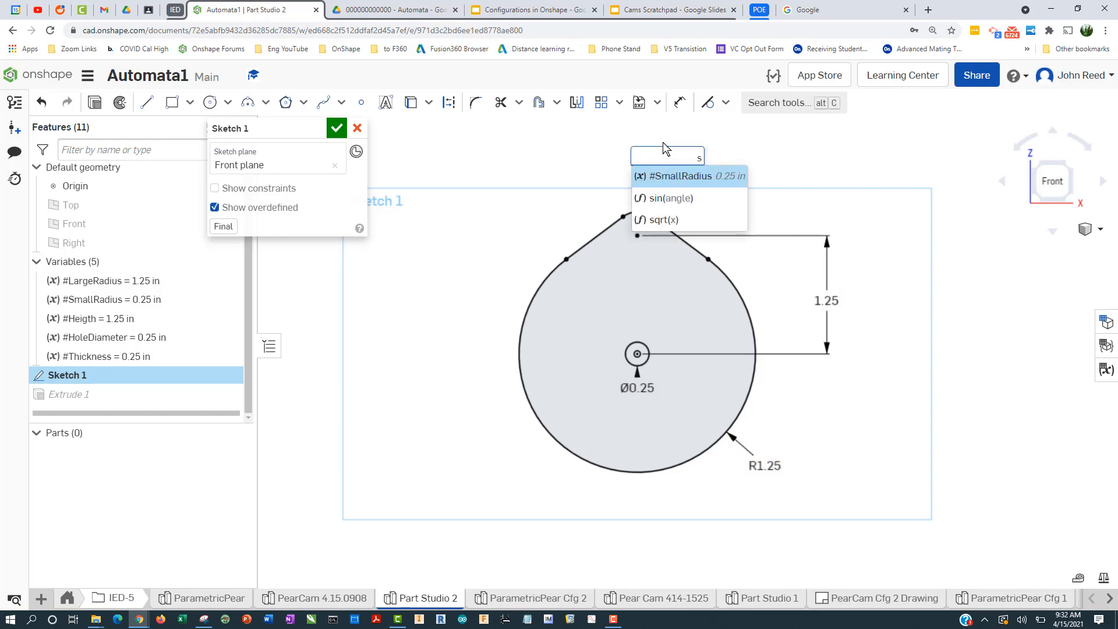
{"action": "left_click", "coordinate": [682, 176]}
{"action": "key", "text": "Return"}
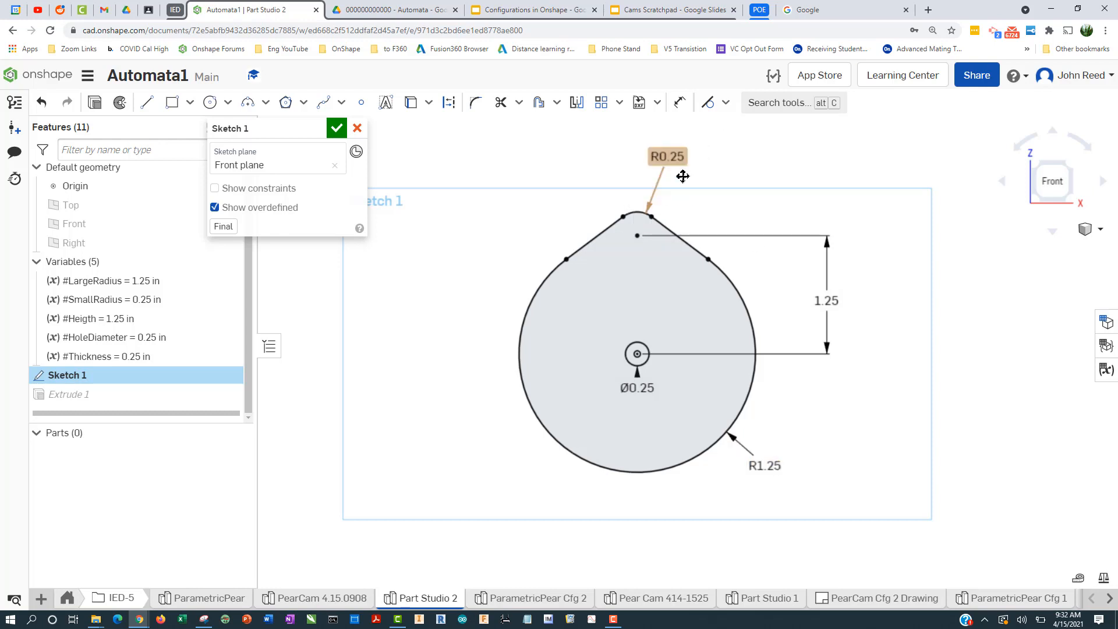
{"action": "double_click", "coordinate": [827, 300]}
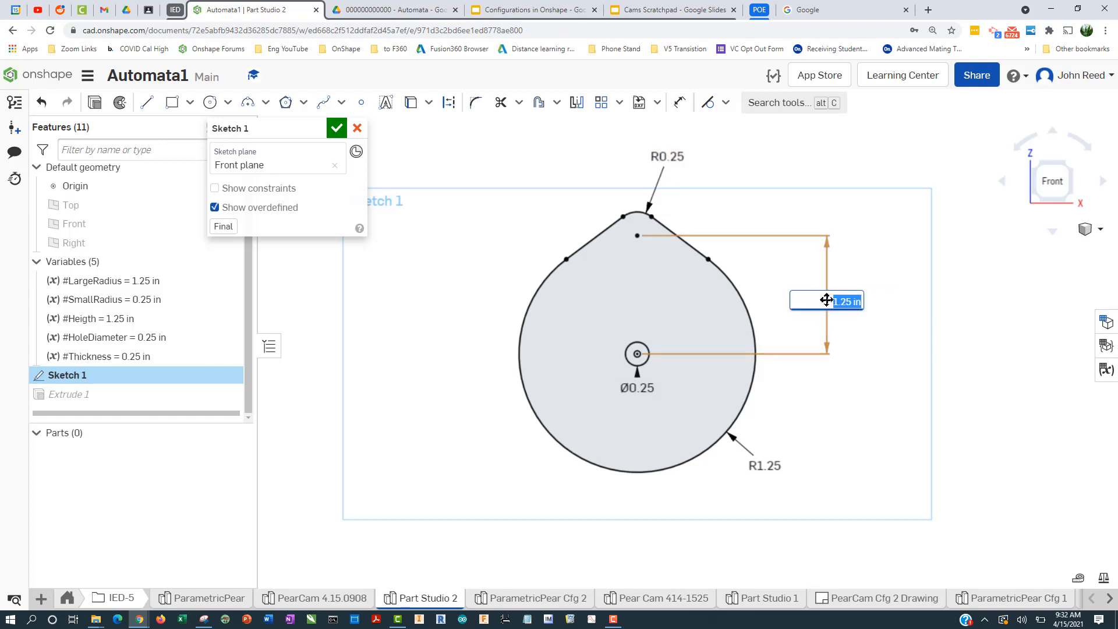
{"action": "type", "text": "ei"}
{"action": "key", "text": "BackSpace"}
{"action": "key", "text": "BackSpace"}
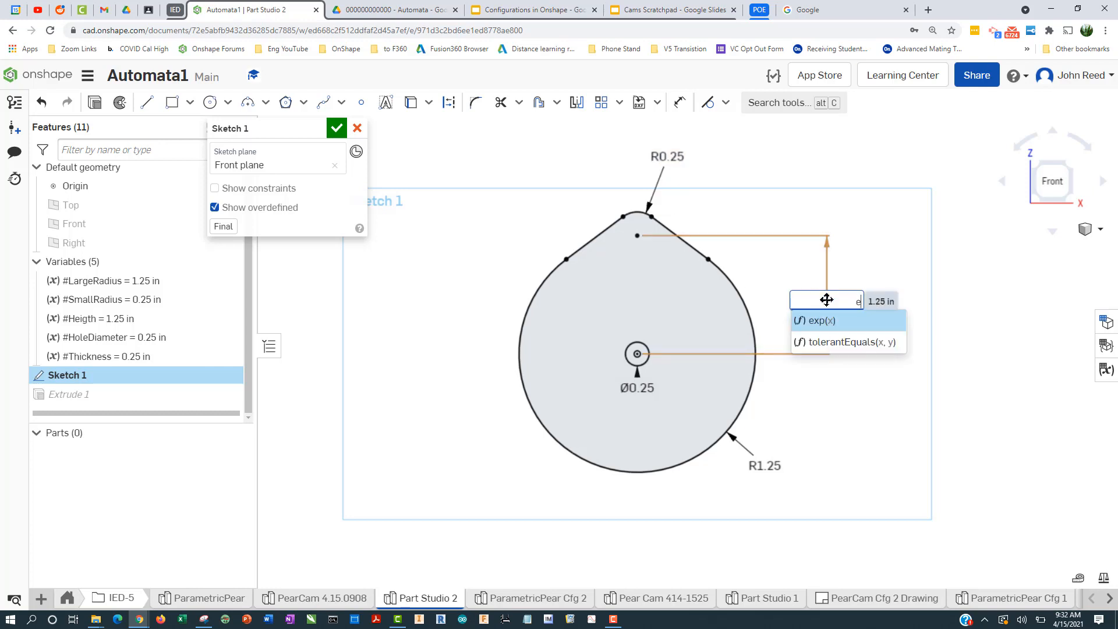
{"action": "type", "text": "he"}
{"action": "left_click", "coordinate": [836, 316]}
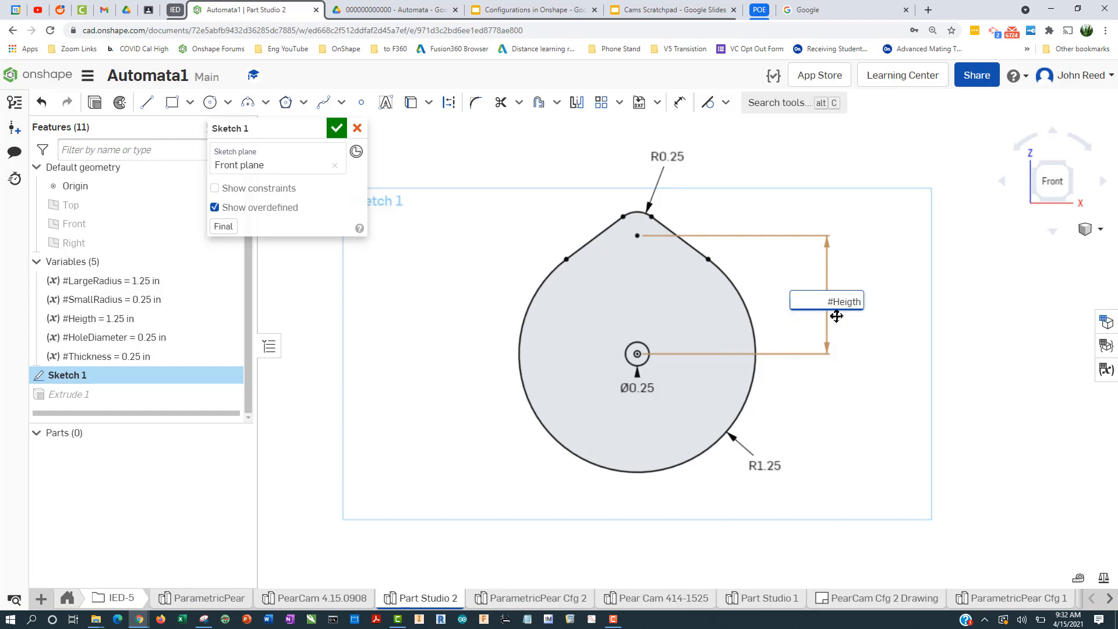
{"action": "key", "text": "BackSpace"}
{"action": "key", "text": "BackSpace"}
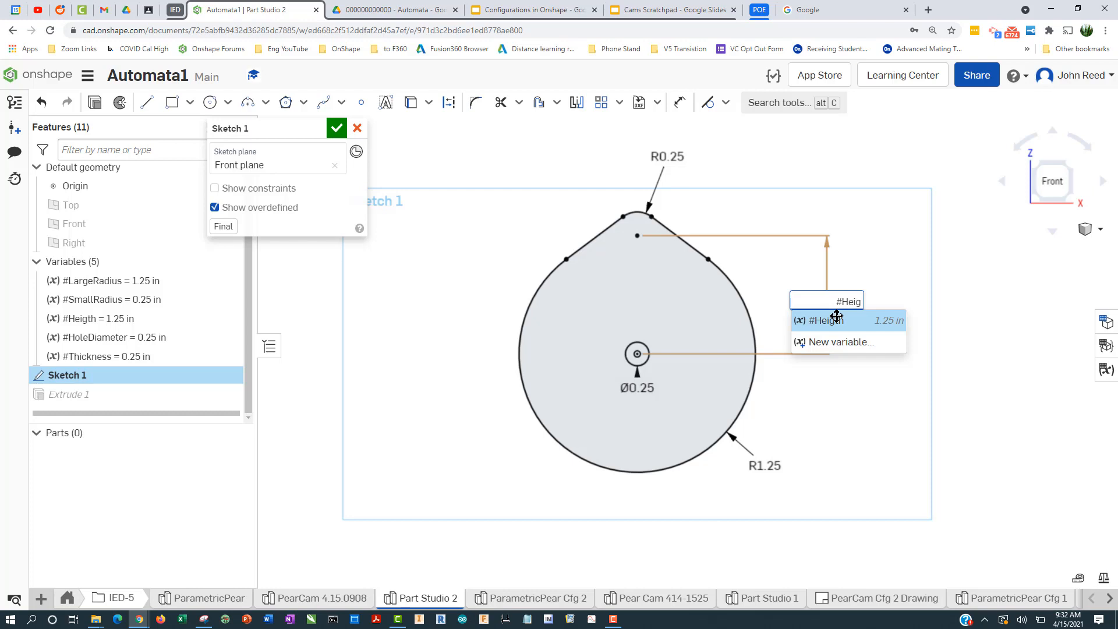
{"action": "key", "text": "BackSpace"}
{"action": "key", "text": "BackSpace"}
{"action": "key", "text": "BackSpace"}
{"action": "key", "text": "BackSpace"}
{"action": "key", "text": "BackSpace"}
{"action": "key", "text": "Return"}
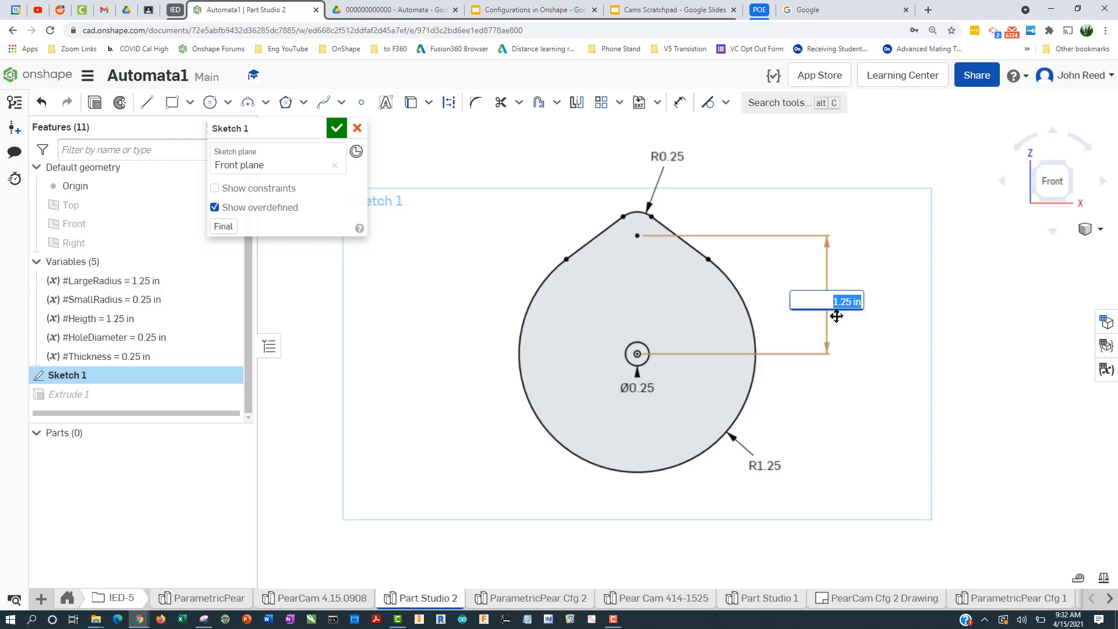
{"action": "key", "text": "Return"}
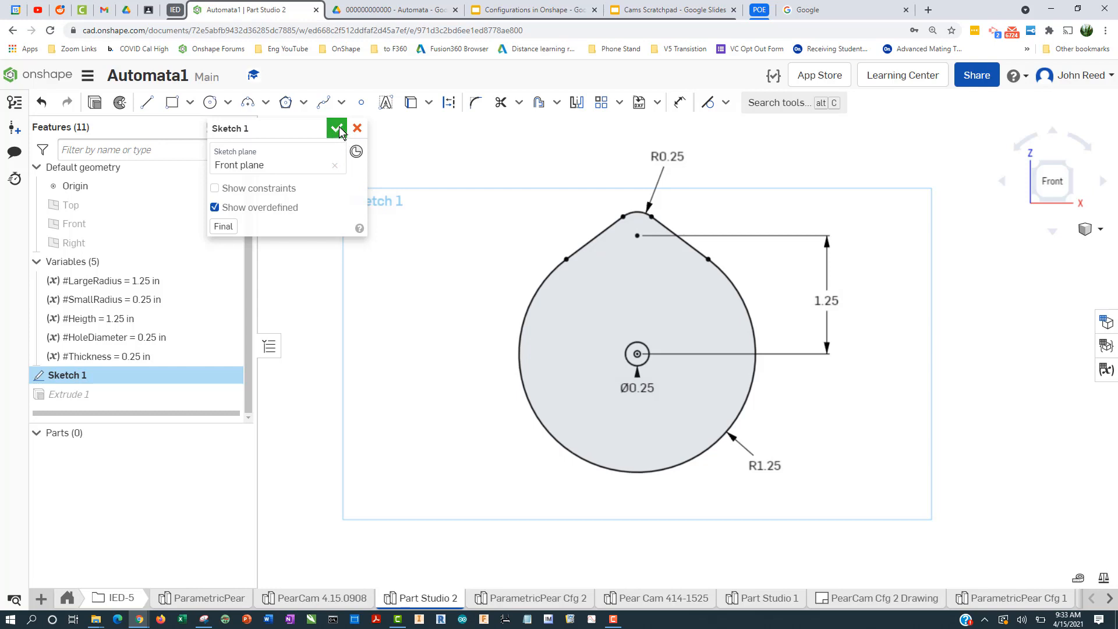
Step: Accept Sketch 1 and rename the misspelled Heigth variable to Height with all references updated
{"action": "left_click", "coordinate": [338, 128]}
{"action": "right_click", "coordinate": [147, 322]}
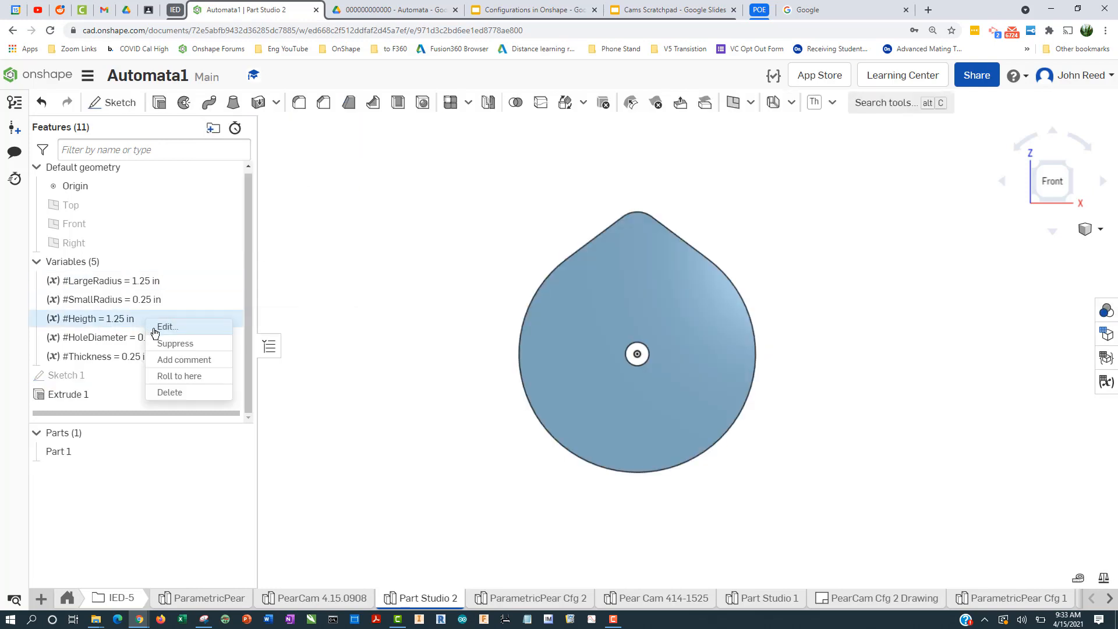
{"action": "left_click", "coordinate": [169, 327]}
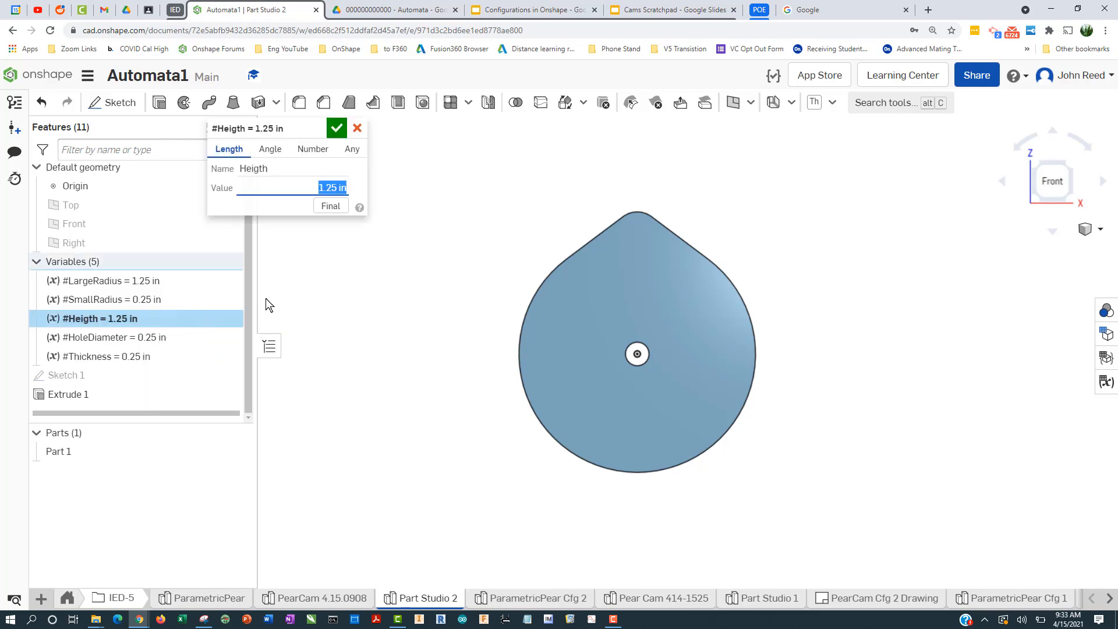
{"action": "double_click", "coordinate": [254, 168]}
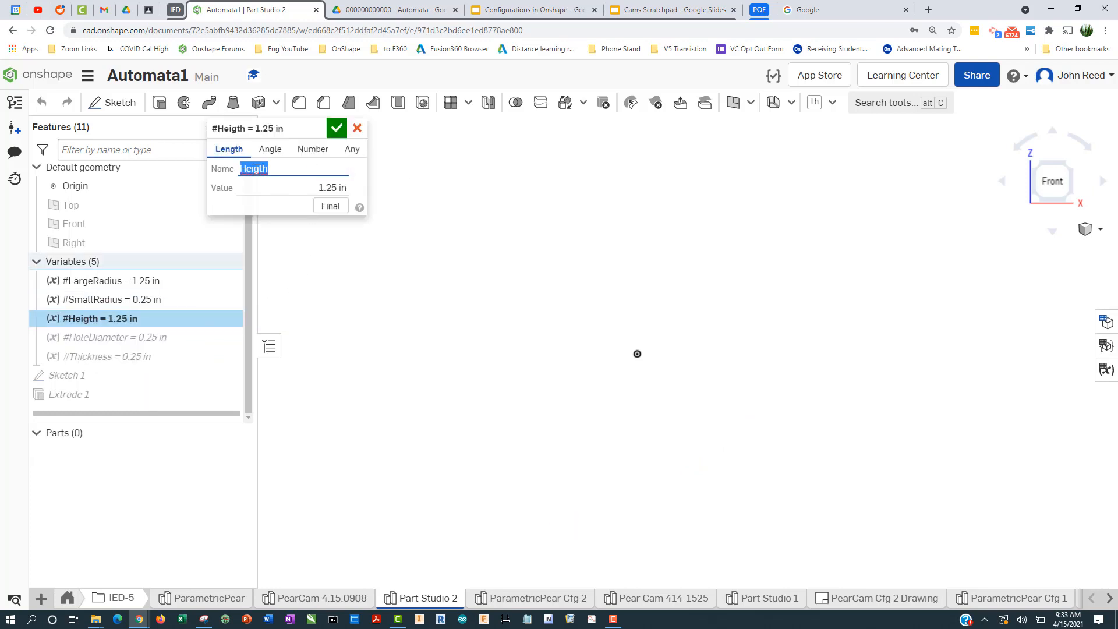
{"action": "type", "text": "He"}
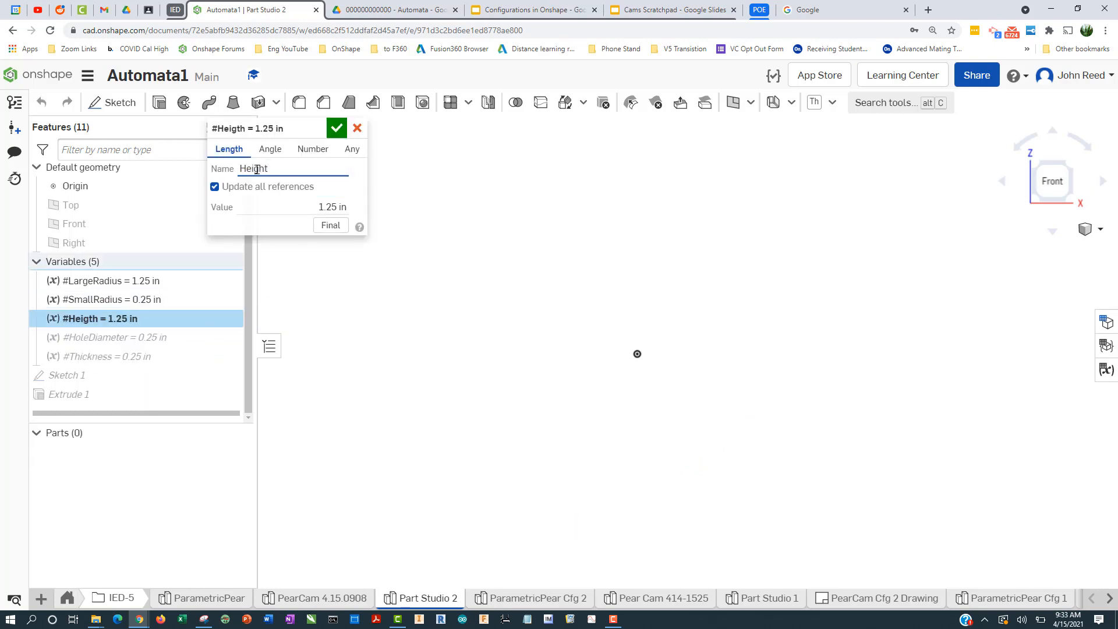
{"action": "key", "text": "Return"}
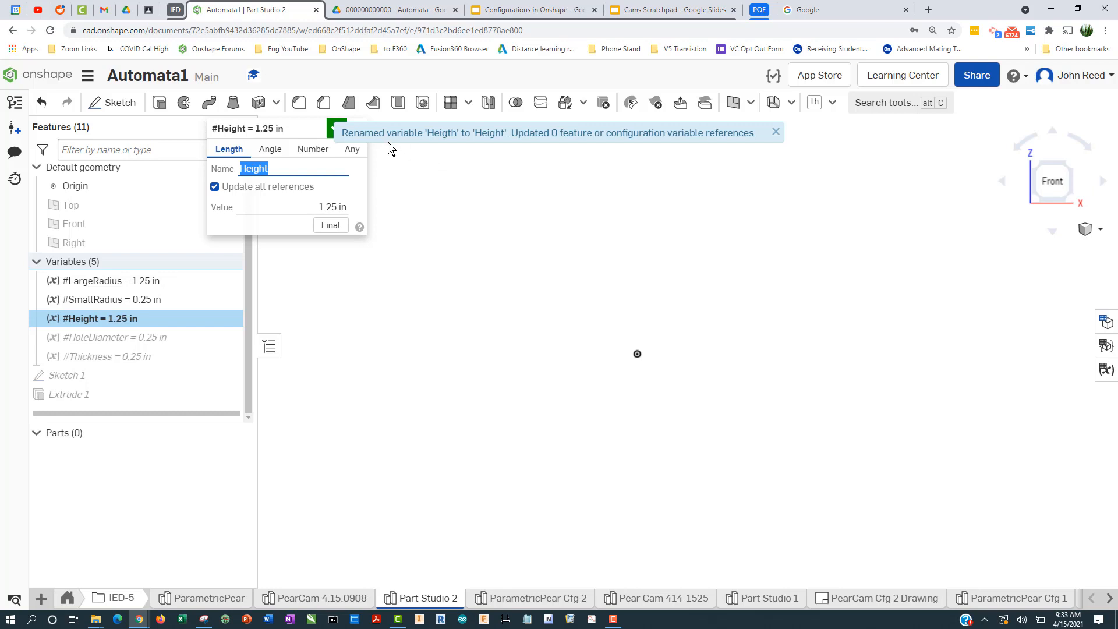
{"action": "left_click", "coordinate": [775, 132]}
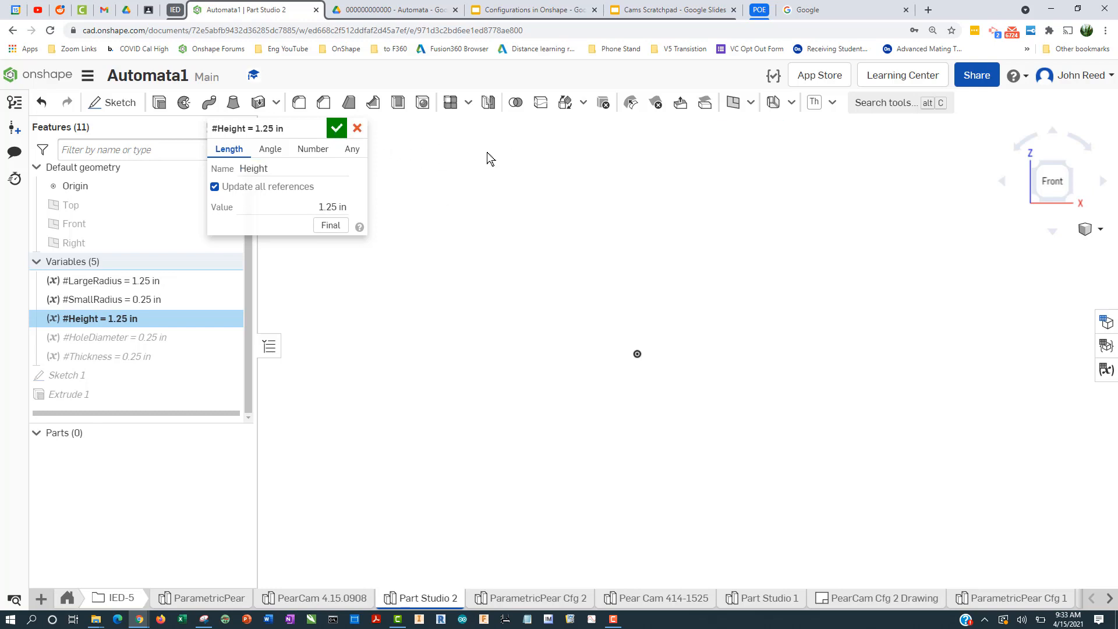
{"action": "left_click", "coordinate": [338, 128]}
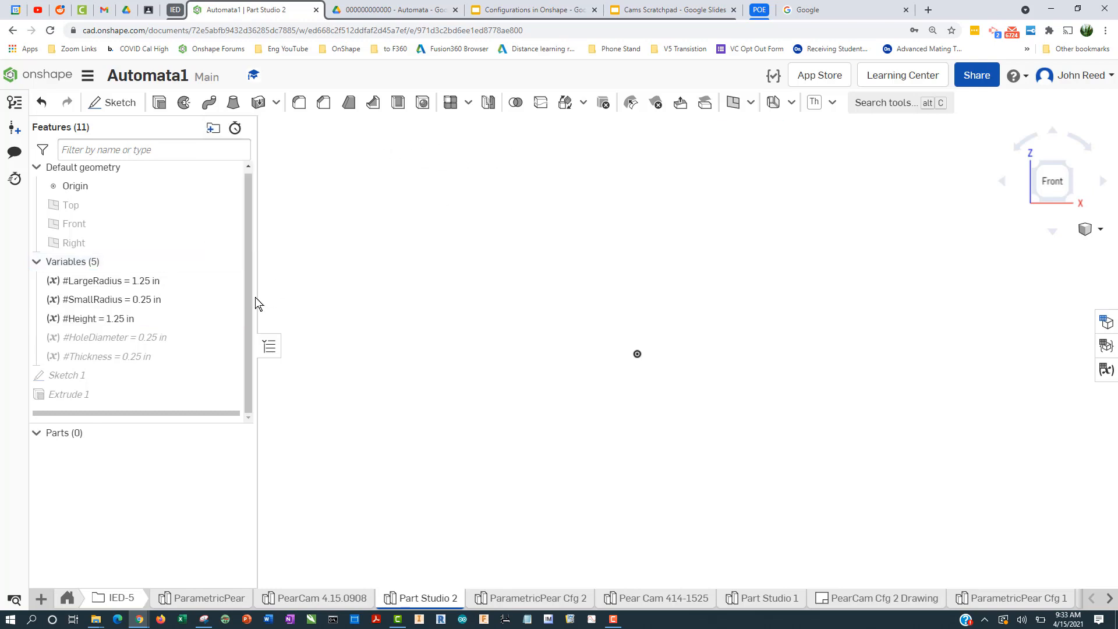
Step: Reopen Sketch 1 and link the vertical distance between the two arc centers to the #Height variable
{"action": "left_click", "coordinate": [124, 375]}
{"action": "double_click", "coordinate": [124, 375]}
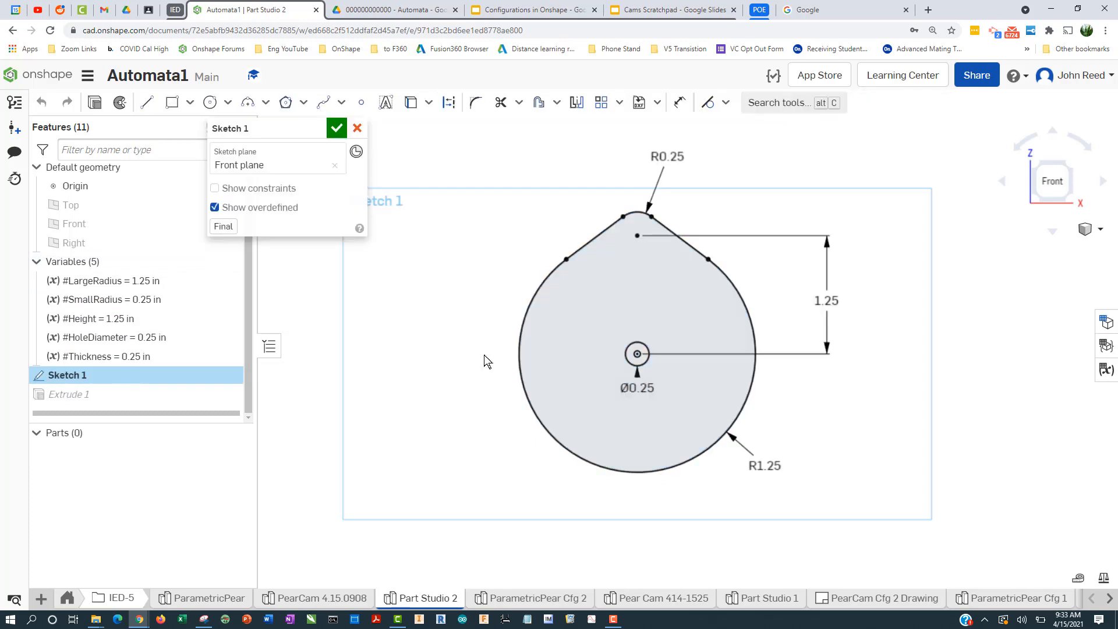
{"action": "double_click", "coordinate": [827, 300]}
{"action": "type", "text": "He"}
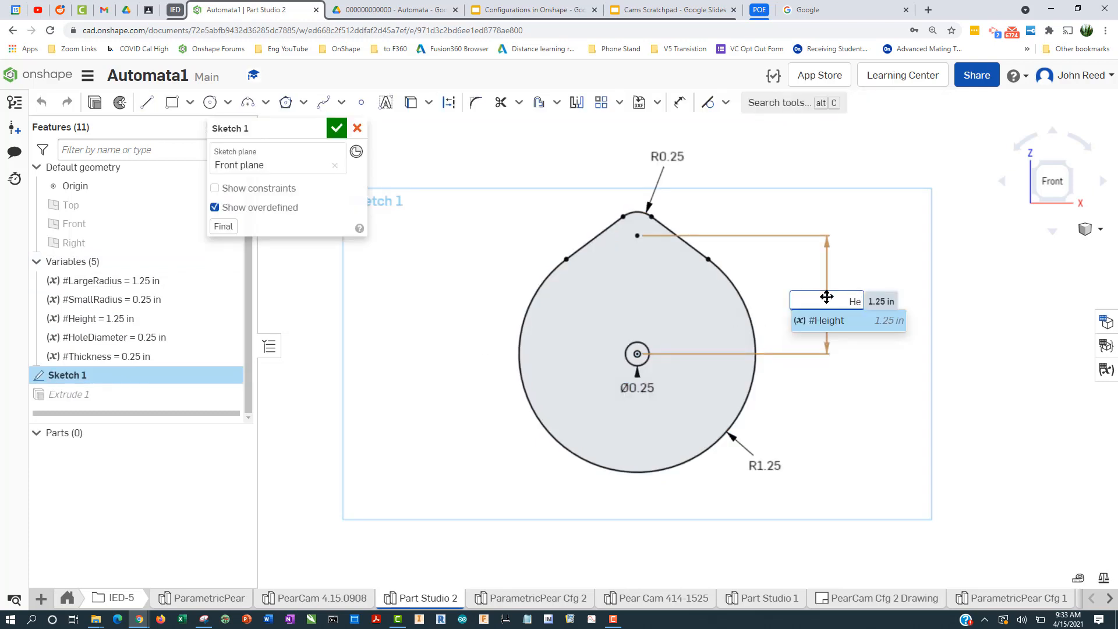
{"action": "type", "text": "ight"}
{"action": "key", "text": "Return"}
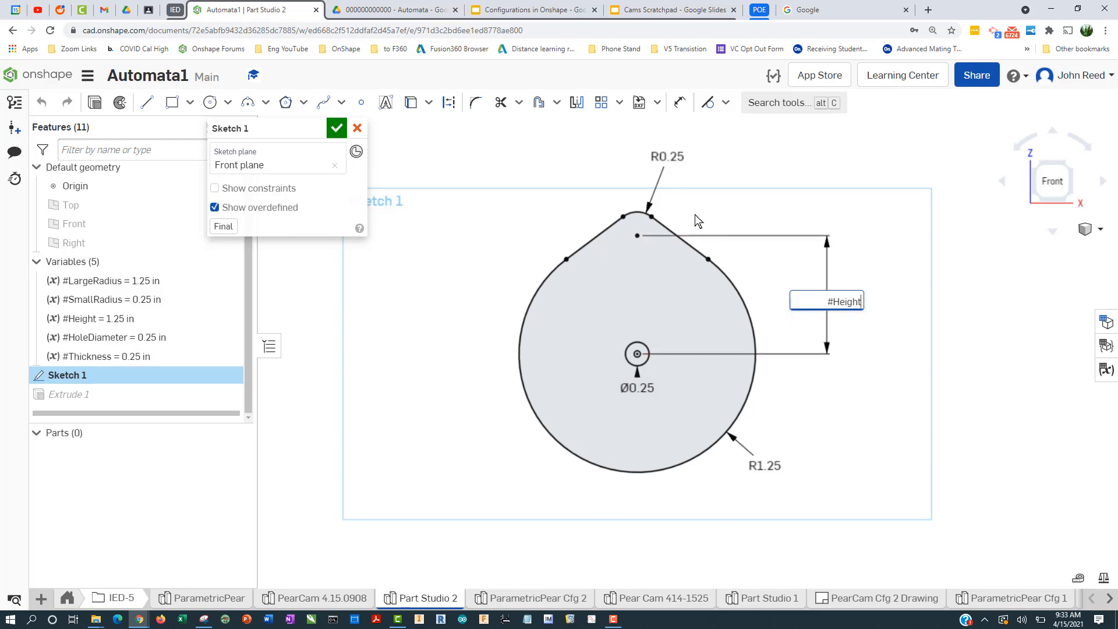
{"action": "key", "text": "Return"}
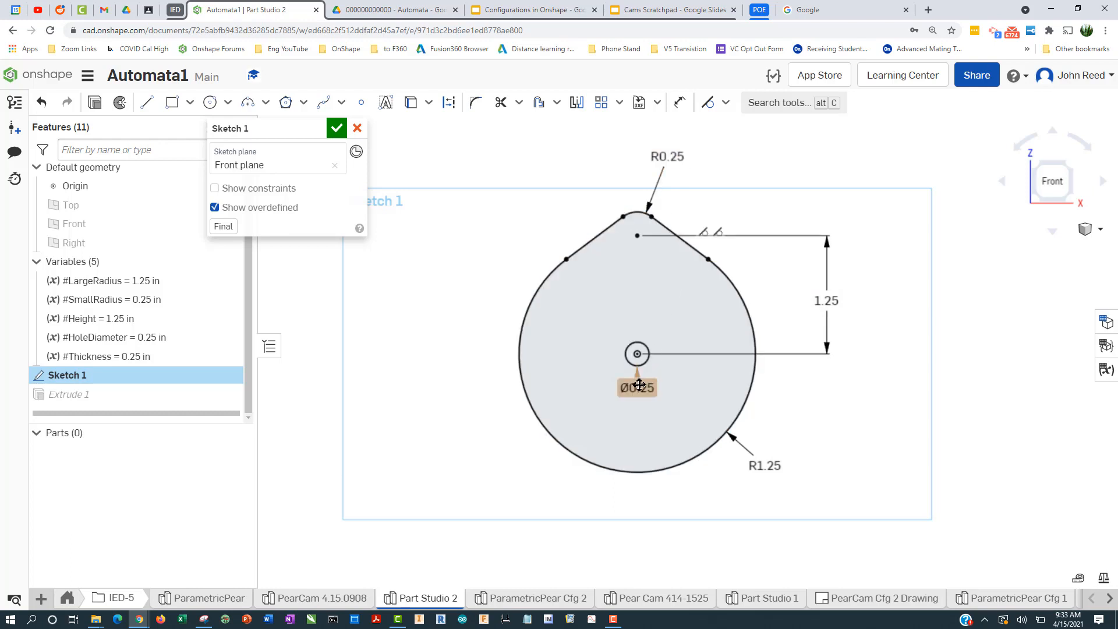
Step: Move the center hole's diameter dimension clear of the hole, link it to #HoleDiameter and accept the sketch
{"action": "left_click_drag", "start_coordinate": [637, 387], "coordinate": [590, 399]}
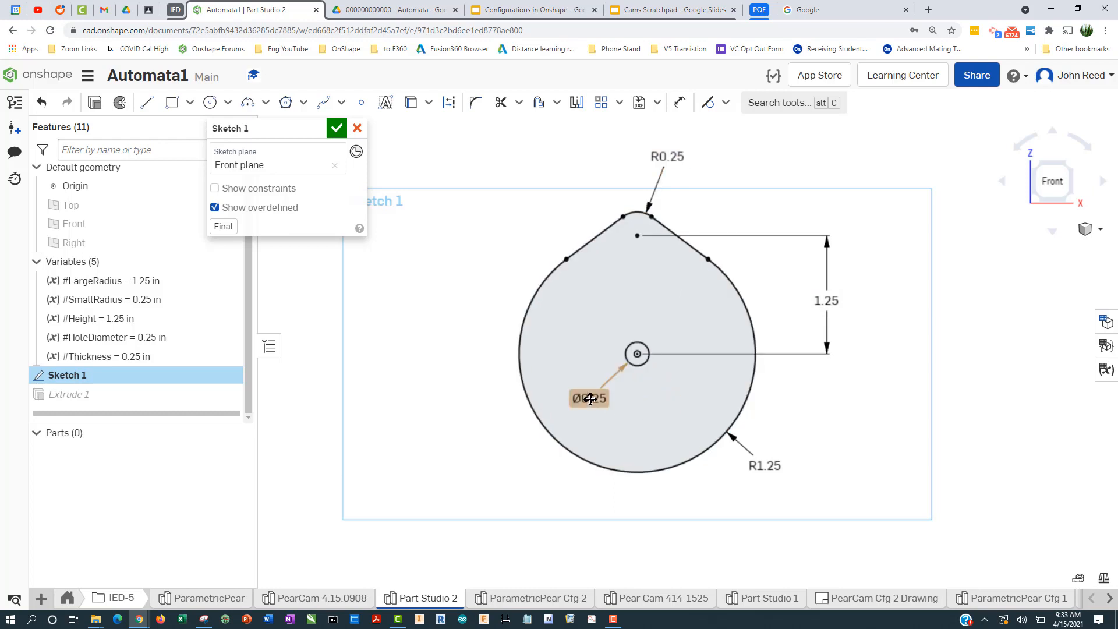
{"action": "double_click", "coordinate": [589, 399]}
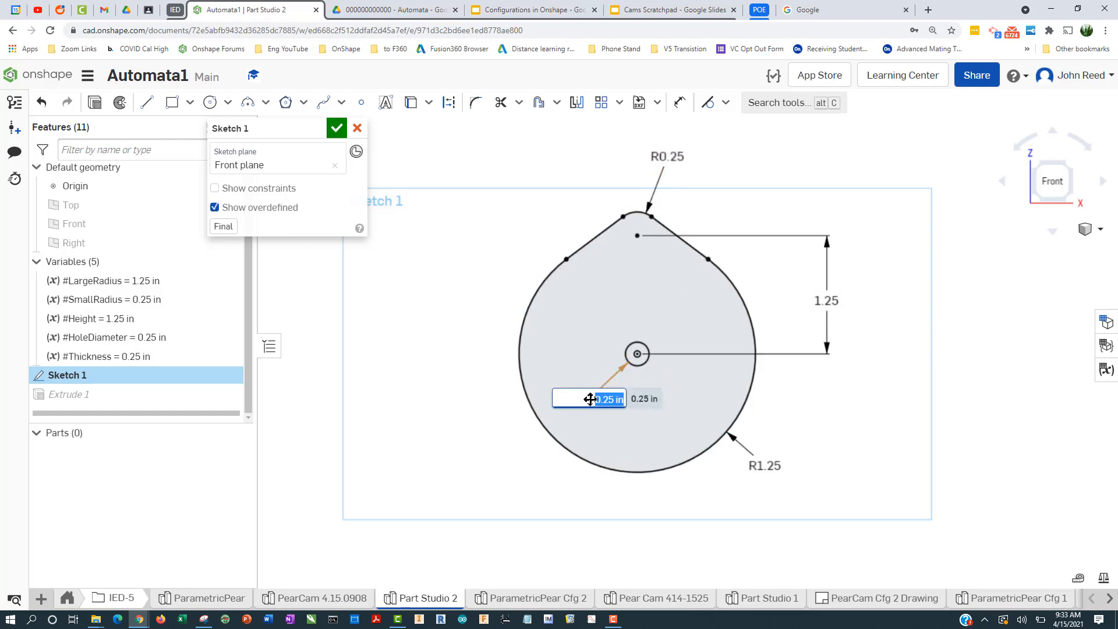
{"action": "type", "text": "Ho"}
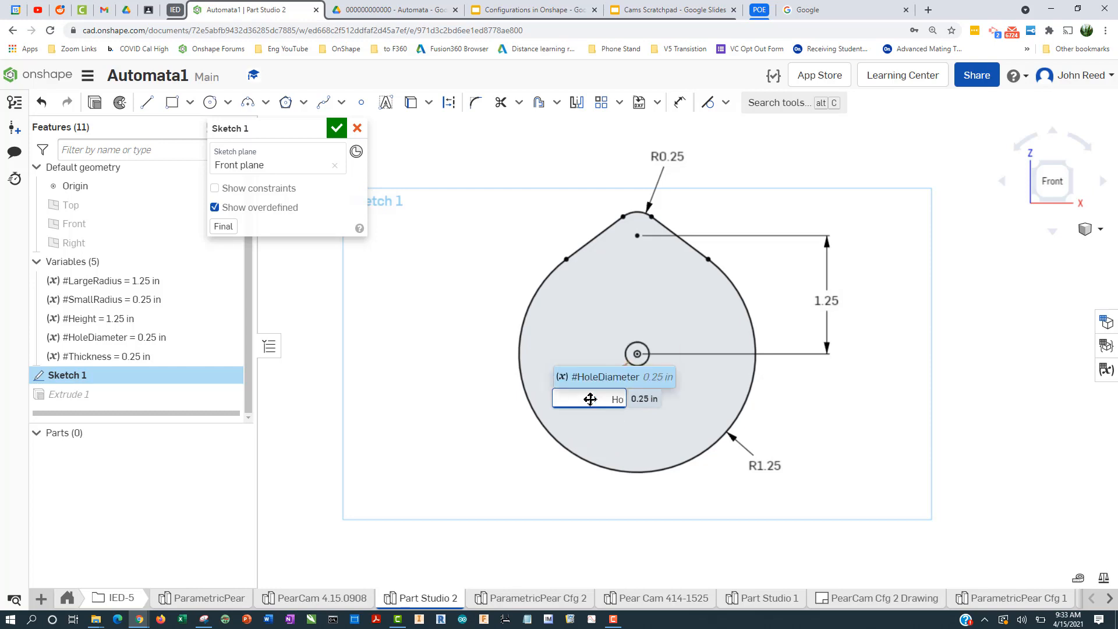
{"action": "left_click", "coordinate": [593, 379]}
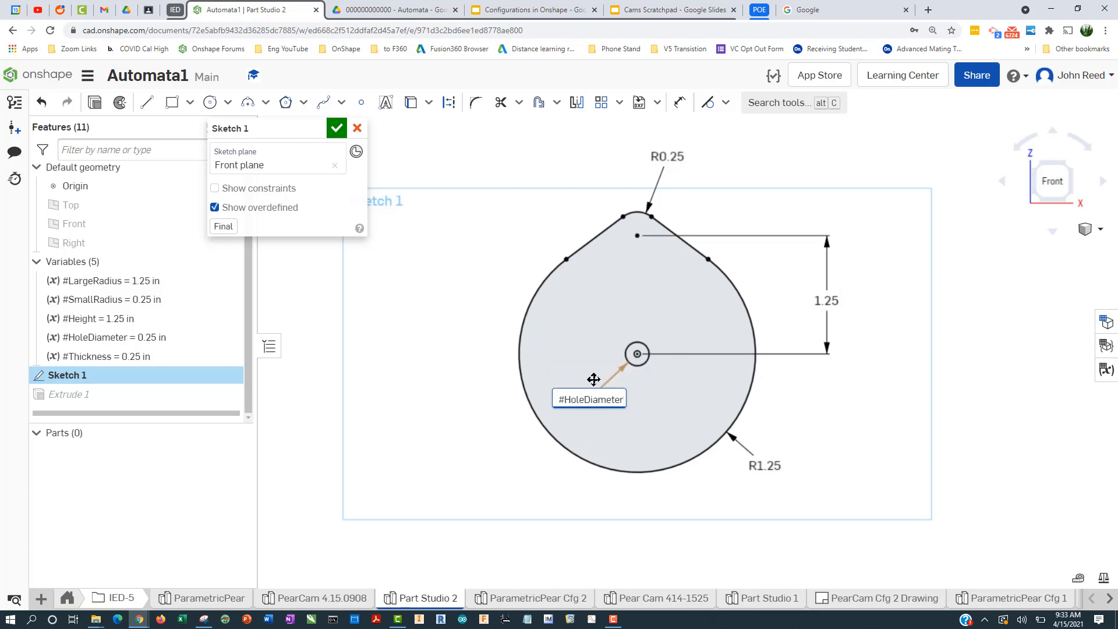
{"action": "key", "text": "Return"}
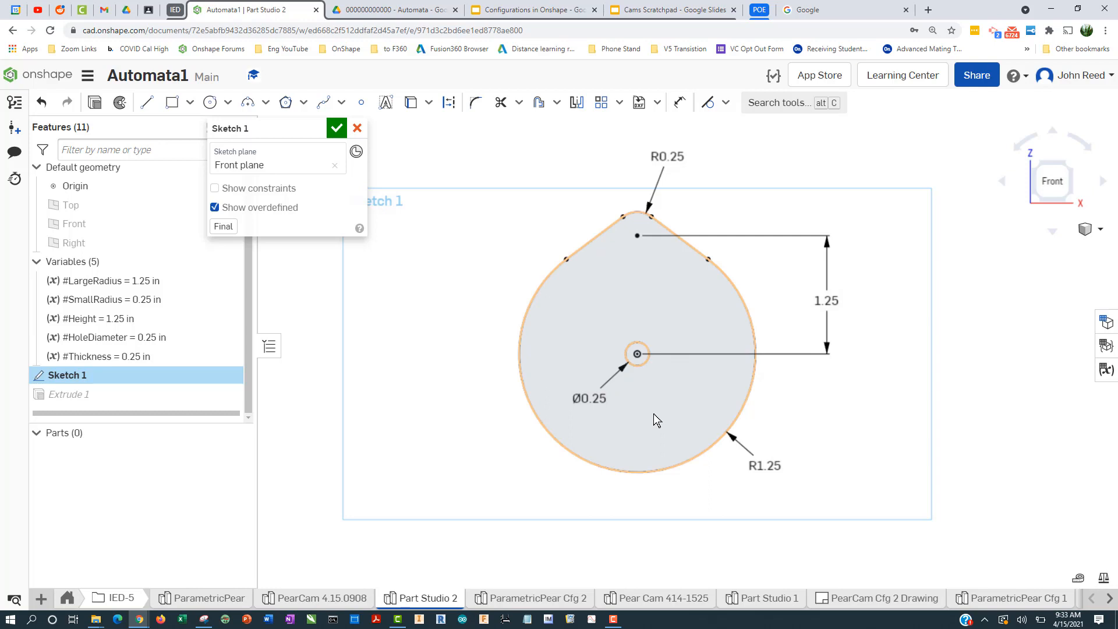
{"action": "left_click", "coordinate": [336, 131]}
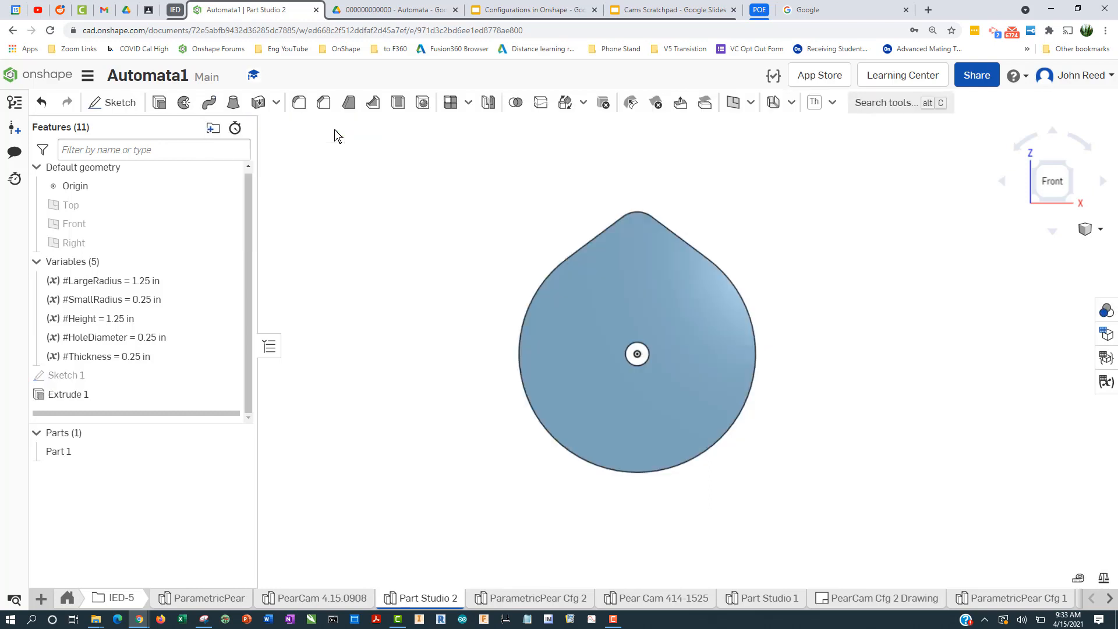
Step: Link Extrude 1's depth to the #Thickness variable and accept the extrude
{"action": "double_click", "coordinate": [184, 394]}
{"action": "left_click", "coordinate": [298, 261]}
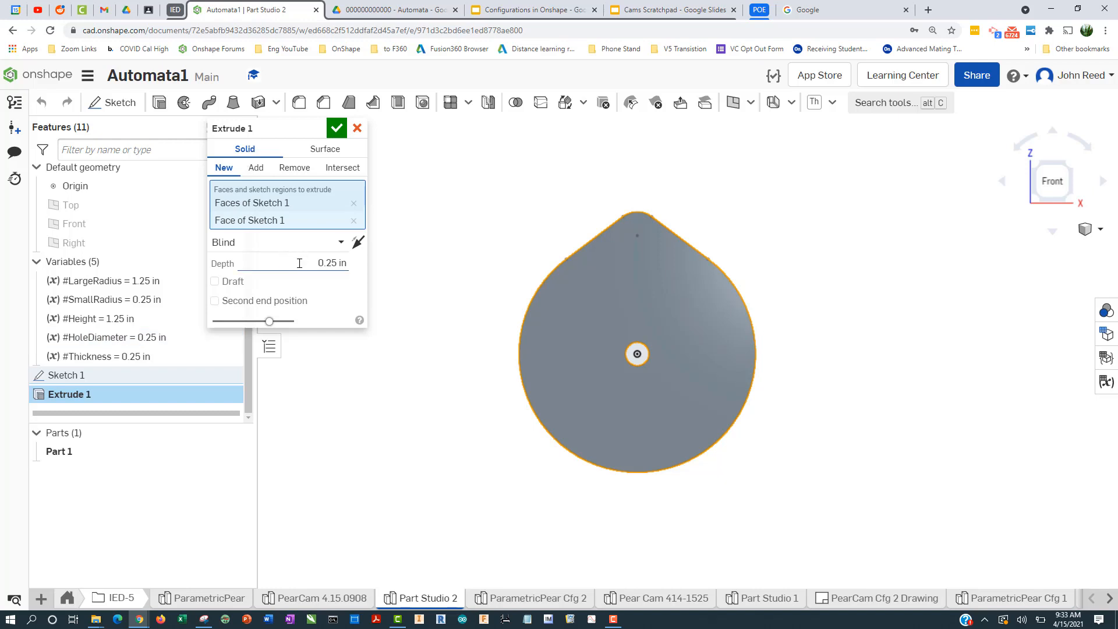
{"action": "type", "text": "T"}
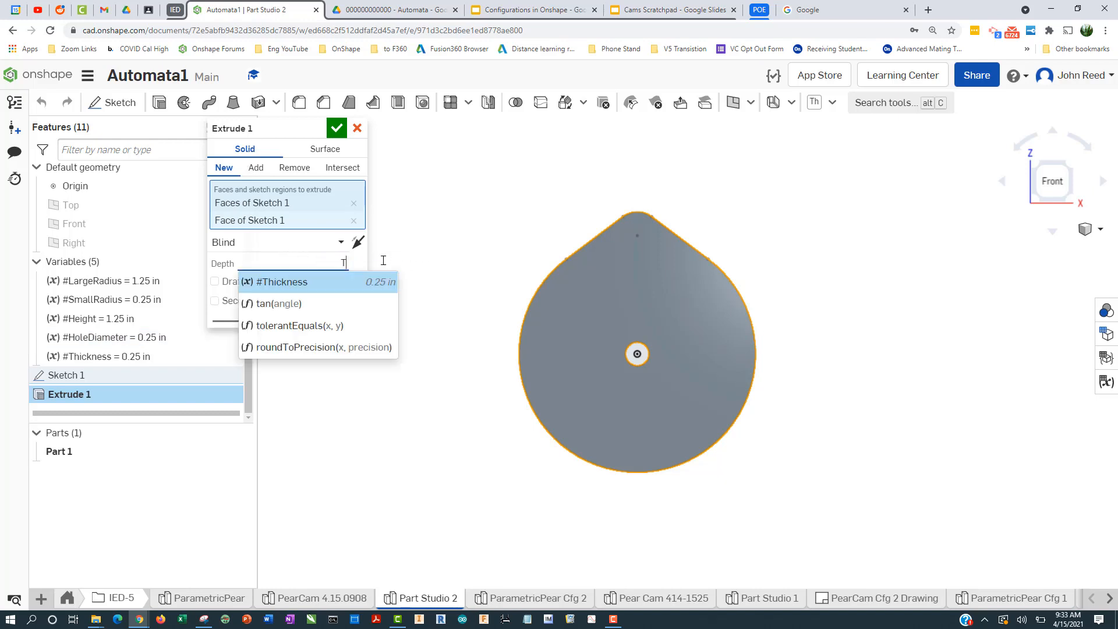
{"action": "left_click", "coordinate": [345, 283]}
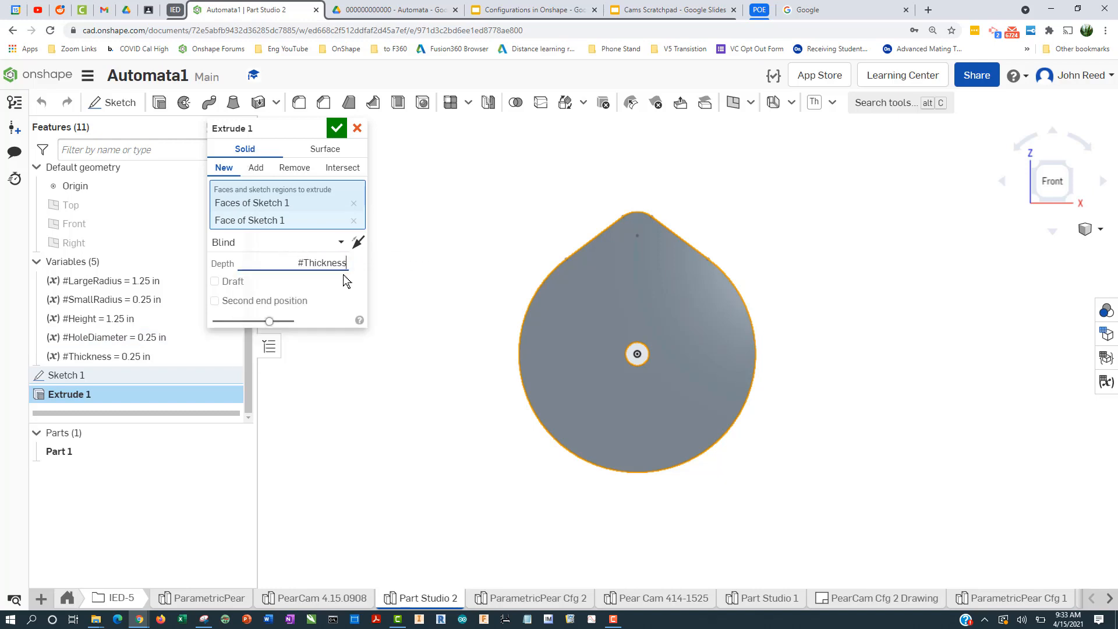
{"action": "left_click", "coordinate": [338, 127]}
Step: Set the #HoleDiameter variable to 0.5 in and accept it to test the parametric center hole
{"action": "key", "text": "7"}
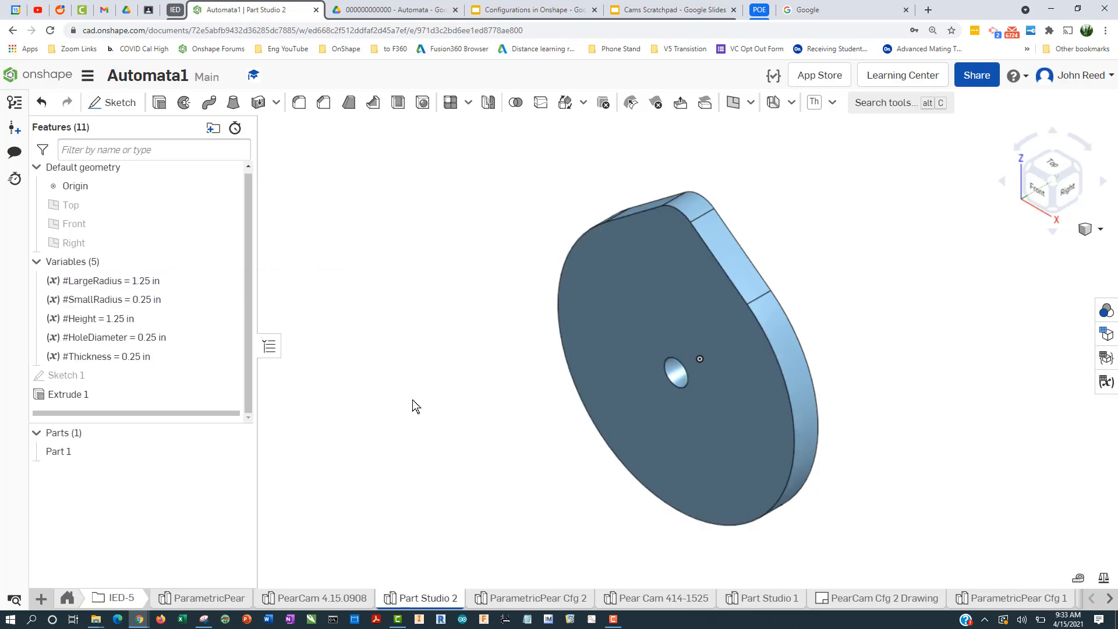
{"action": "double_click", "coordinate": [160, 341]}
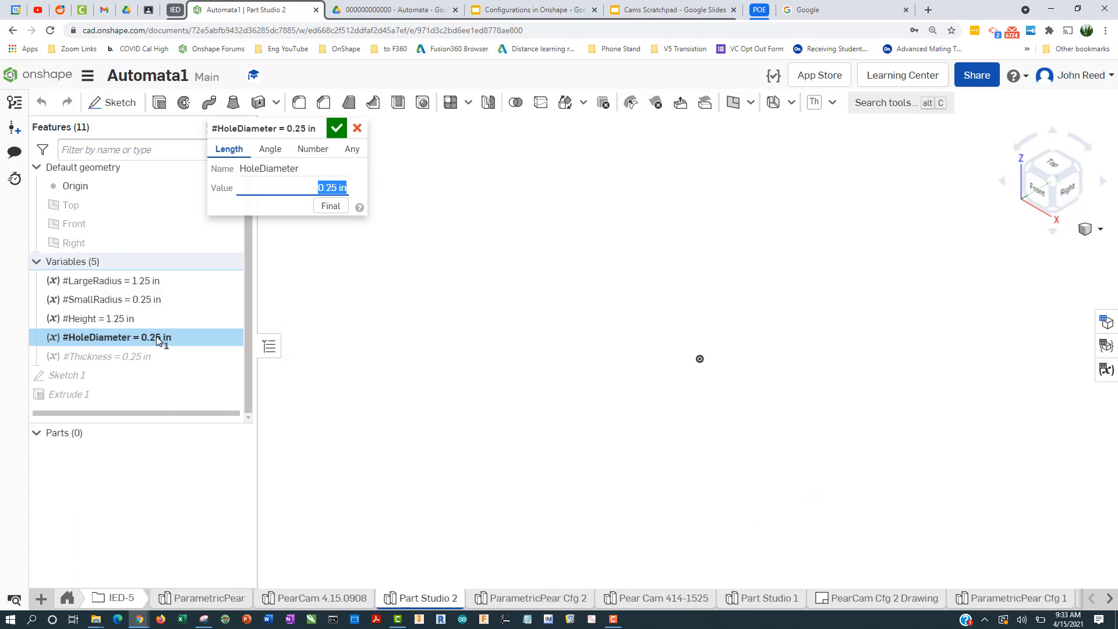
{"action": "key", "text": "BackSpace"}
{"action": "key", "text": "Return"}
{"action": "left_click", "coordinate": [337, 129]}
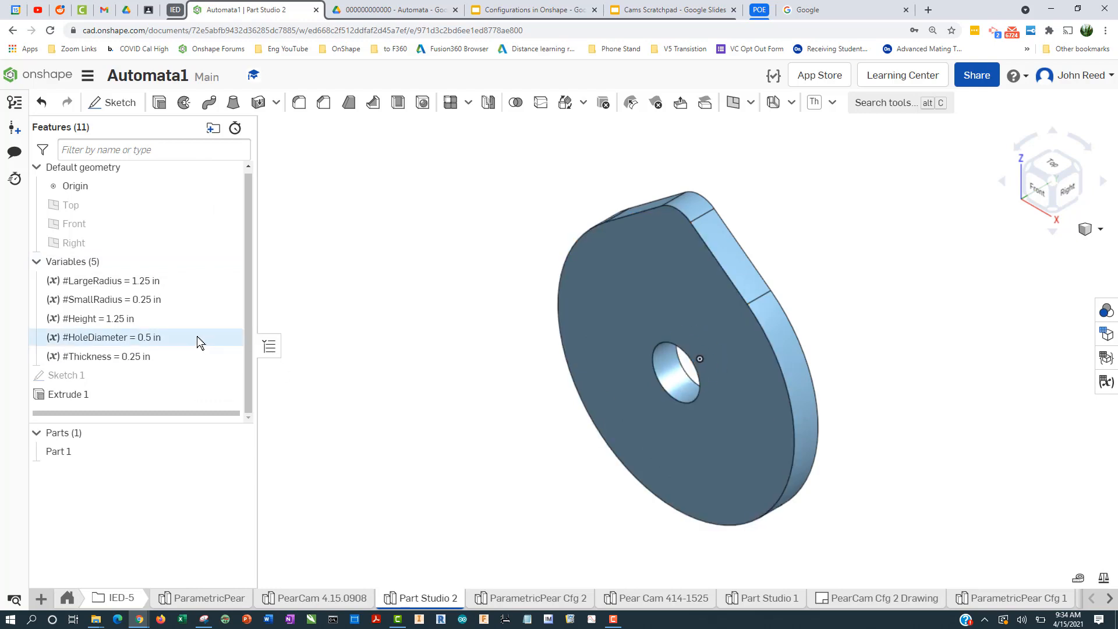
Step: Open Sketch 1 to check the hole's diameter dimension and close it without changes
{"action": "left_click", "coordinate": [103, 375]}
{"action": "double_click", "coordinate": [102, 375]}
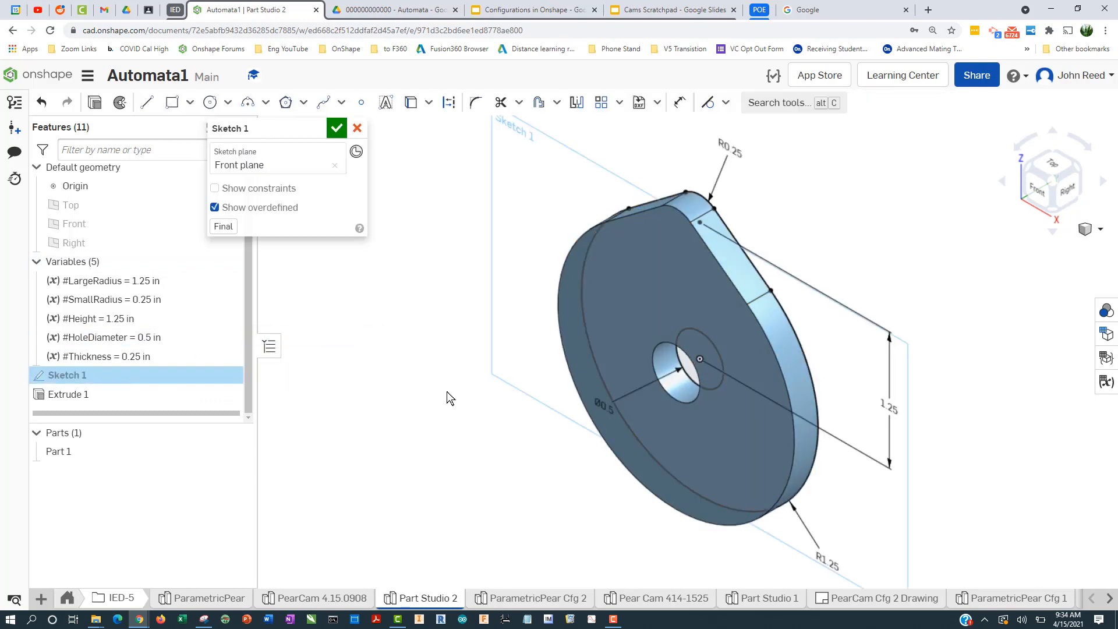
{"action": "left_click", "coordinate": [357, 129]}
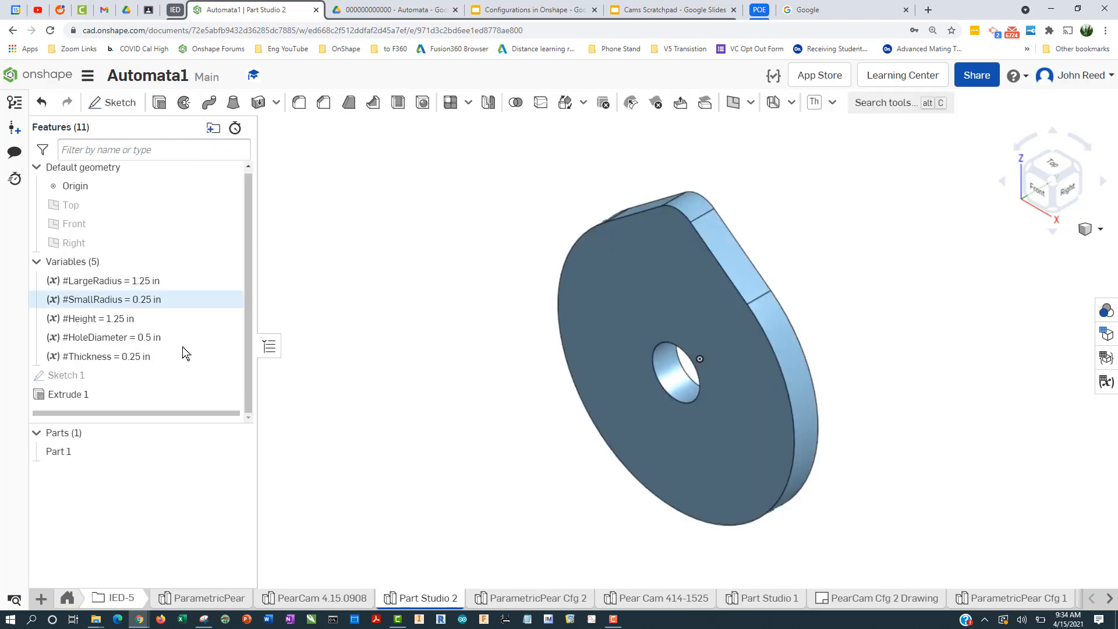
Step: Set the #HoleDiameter variable to 0.25 in and accept the change
{"action": "double_click", "coordinate": [178, 336]}
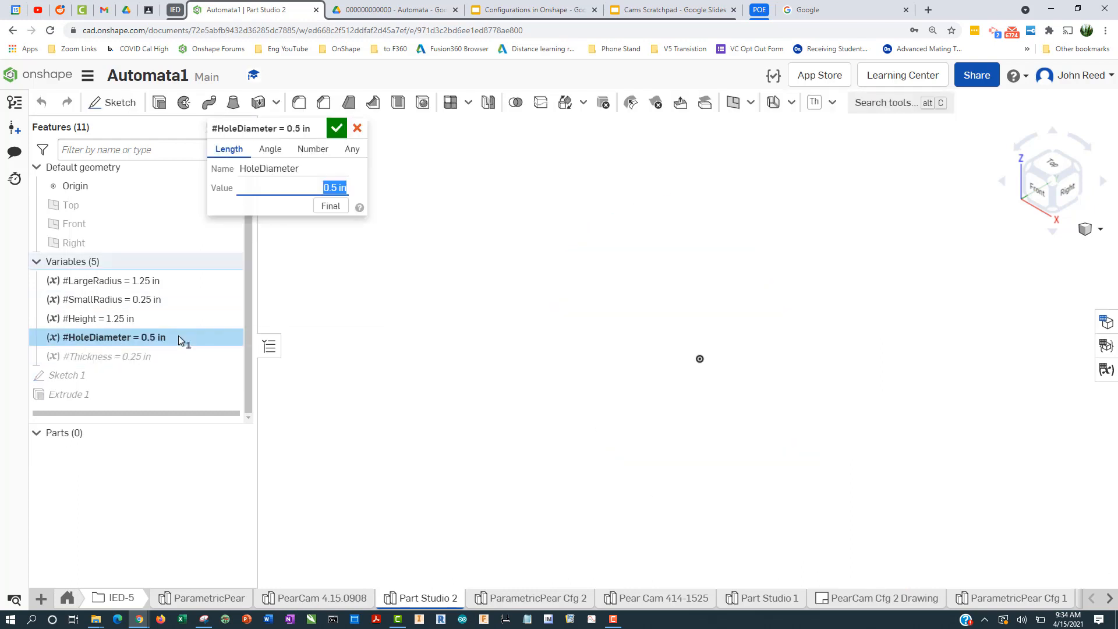
{"action": "type", "text": "0.25"}
{"action": "key", "text": "Return"}
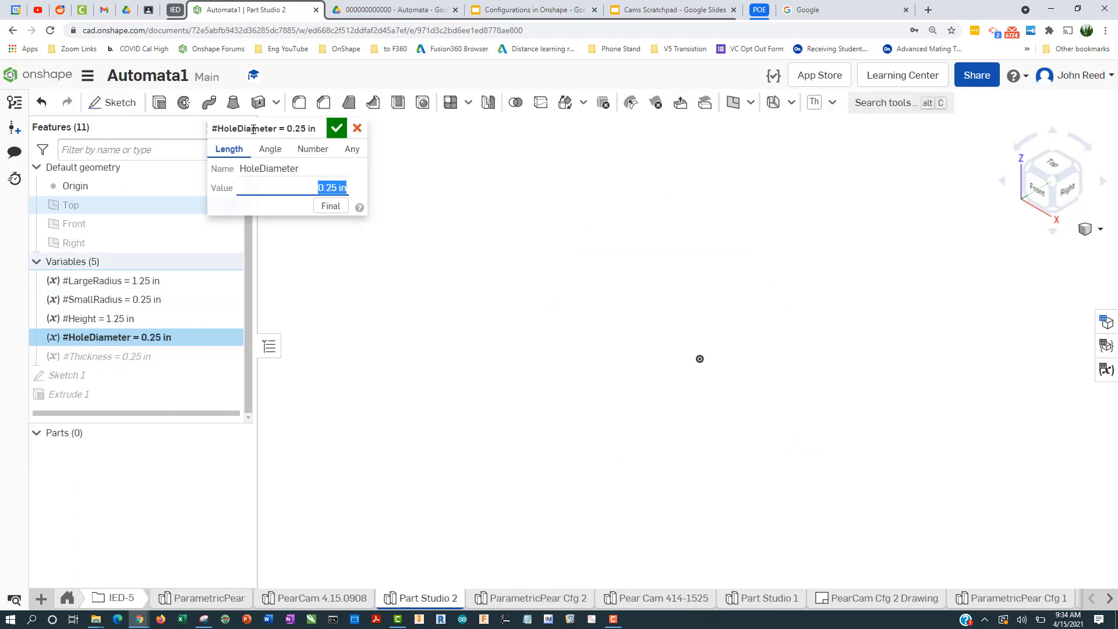
{"action": "left_click", "coordinate": [336, 128]}
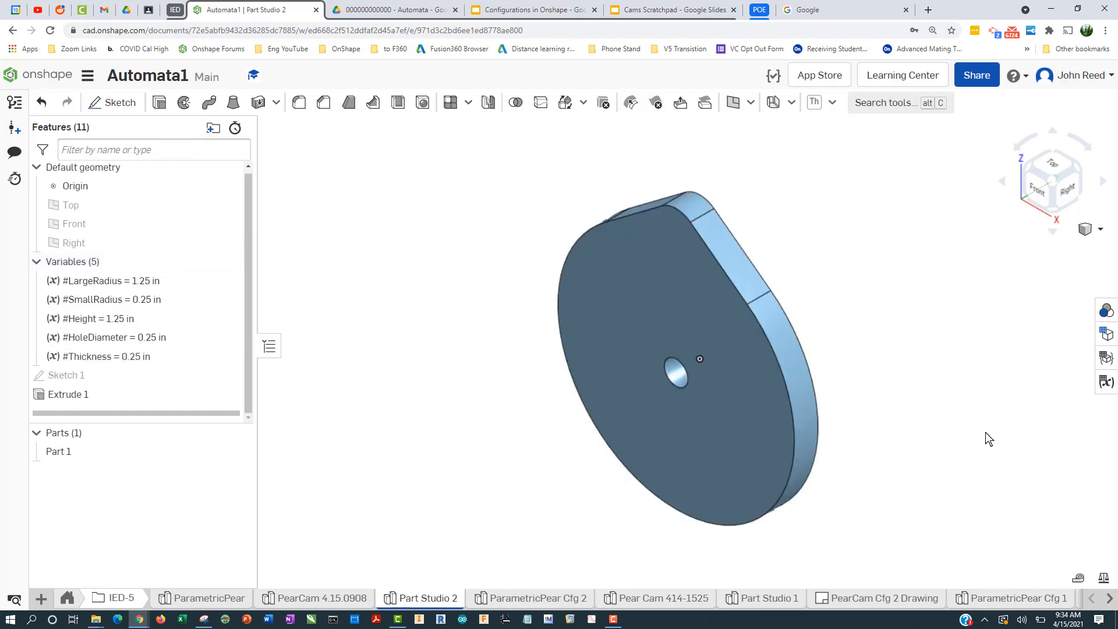
{"action": "middle_click_drag", "start_coordinate": [987, 430], "coordinate": [955, 421]}
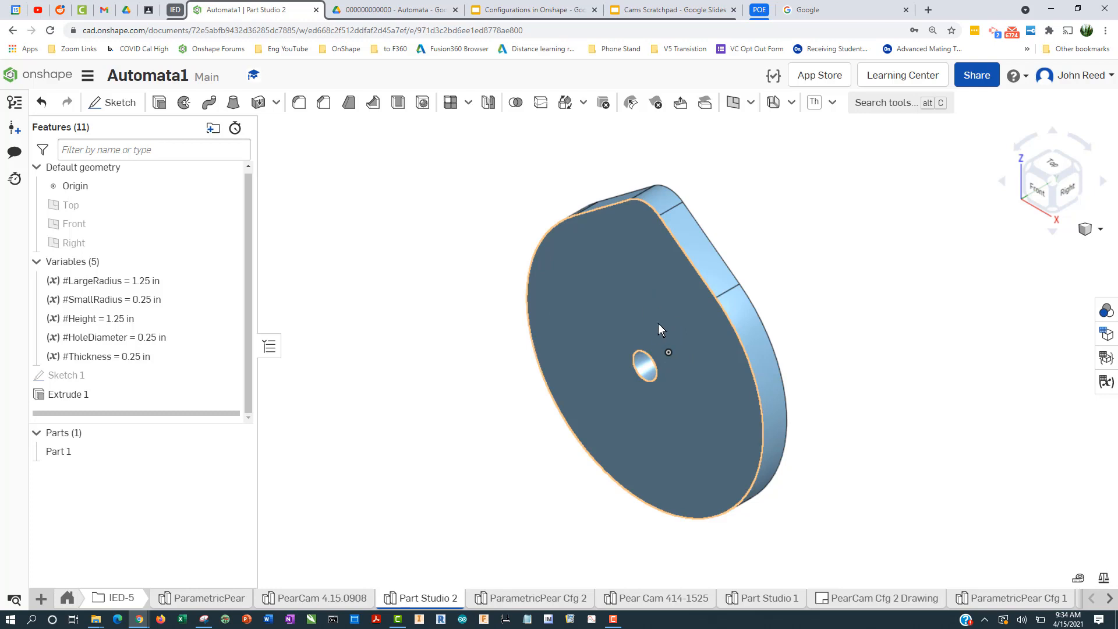
{"action": "right_click_drag", "start_coordinate": [816, 416], "coordinate": [852, 404]}
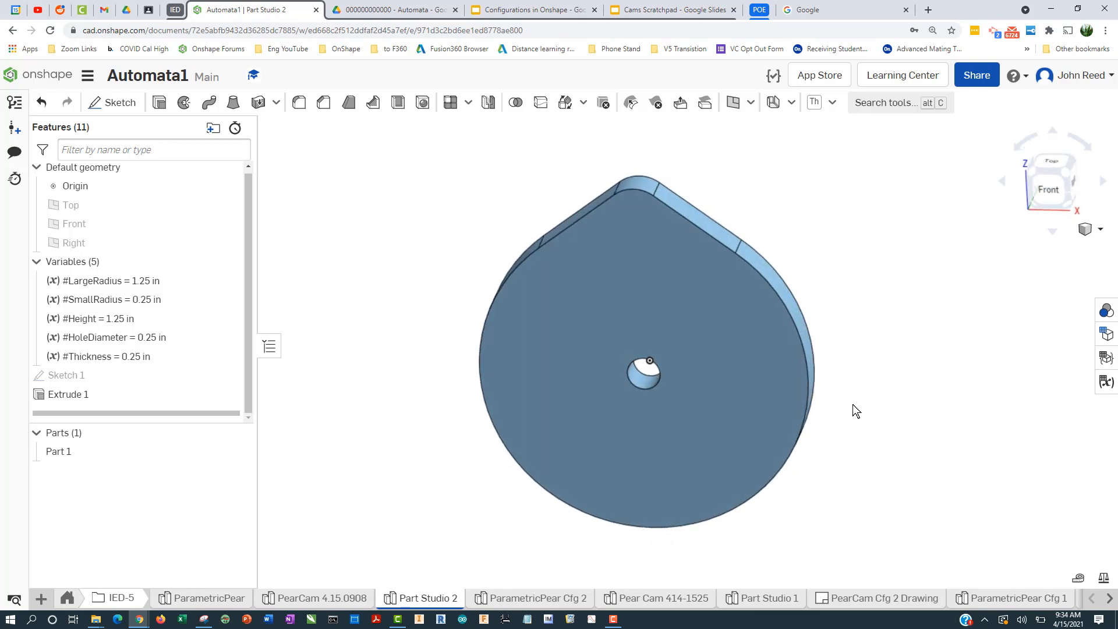